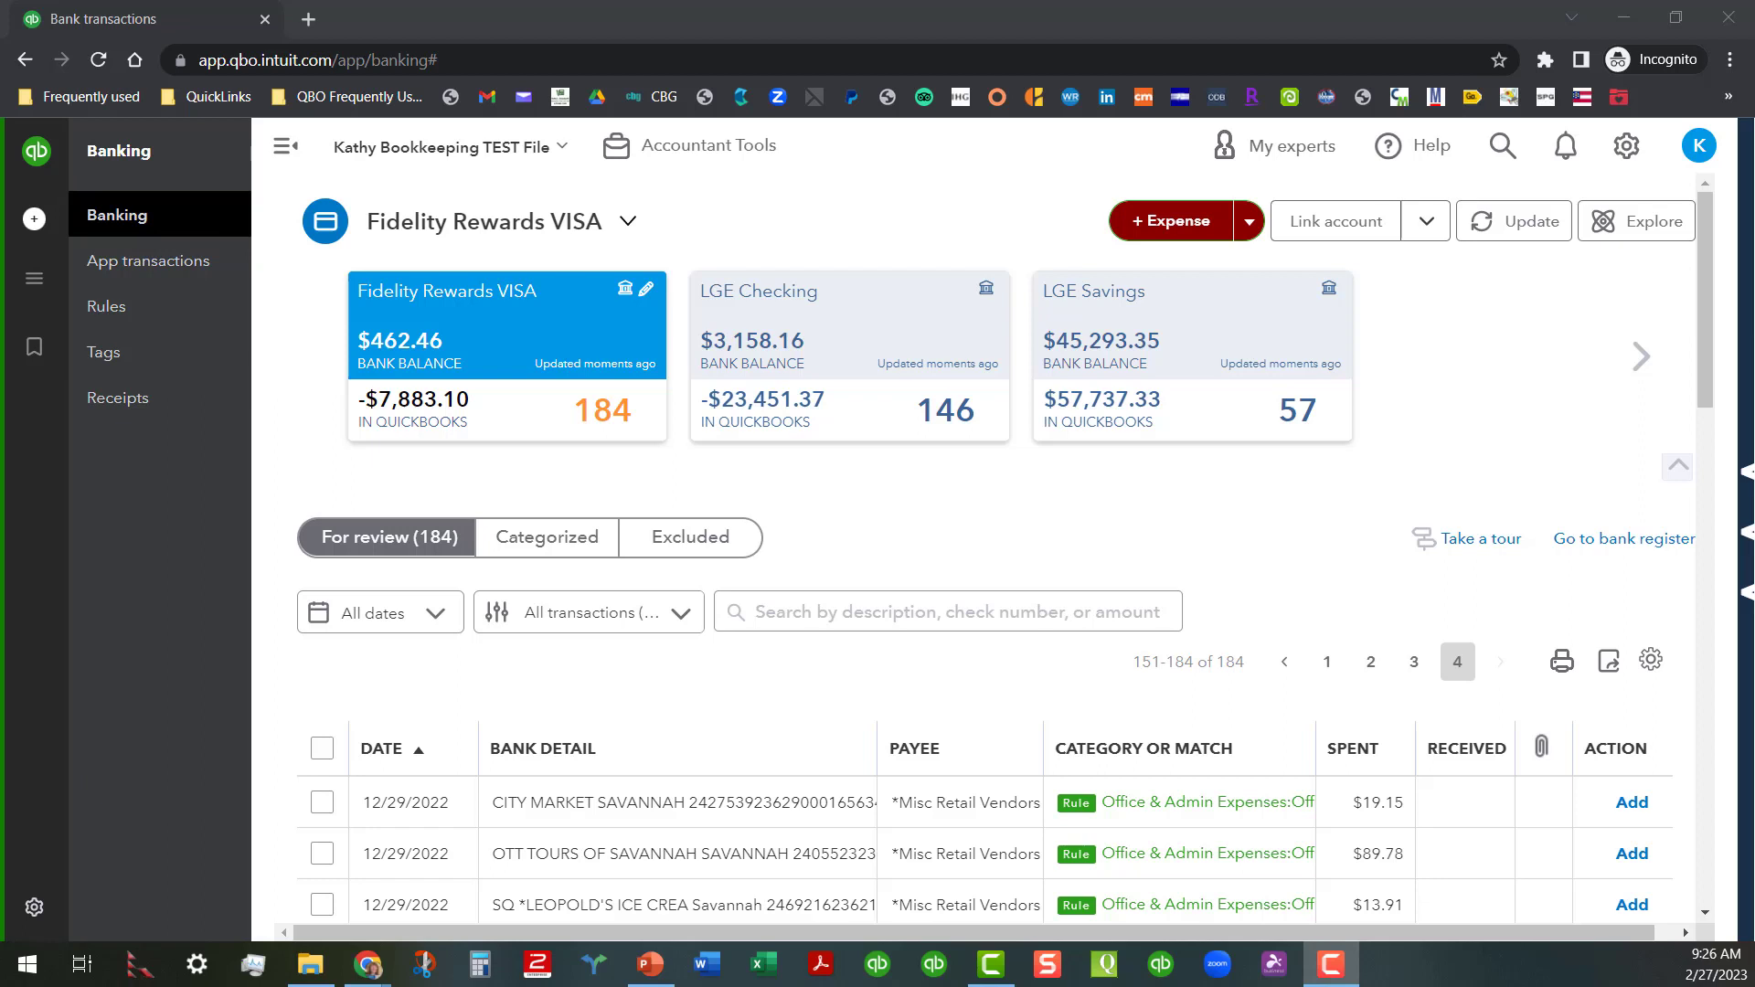
- Locate the Banking entry in the left navigation menu
{"action": "mouse_move", "coordinate": [125, 391]}
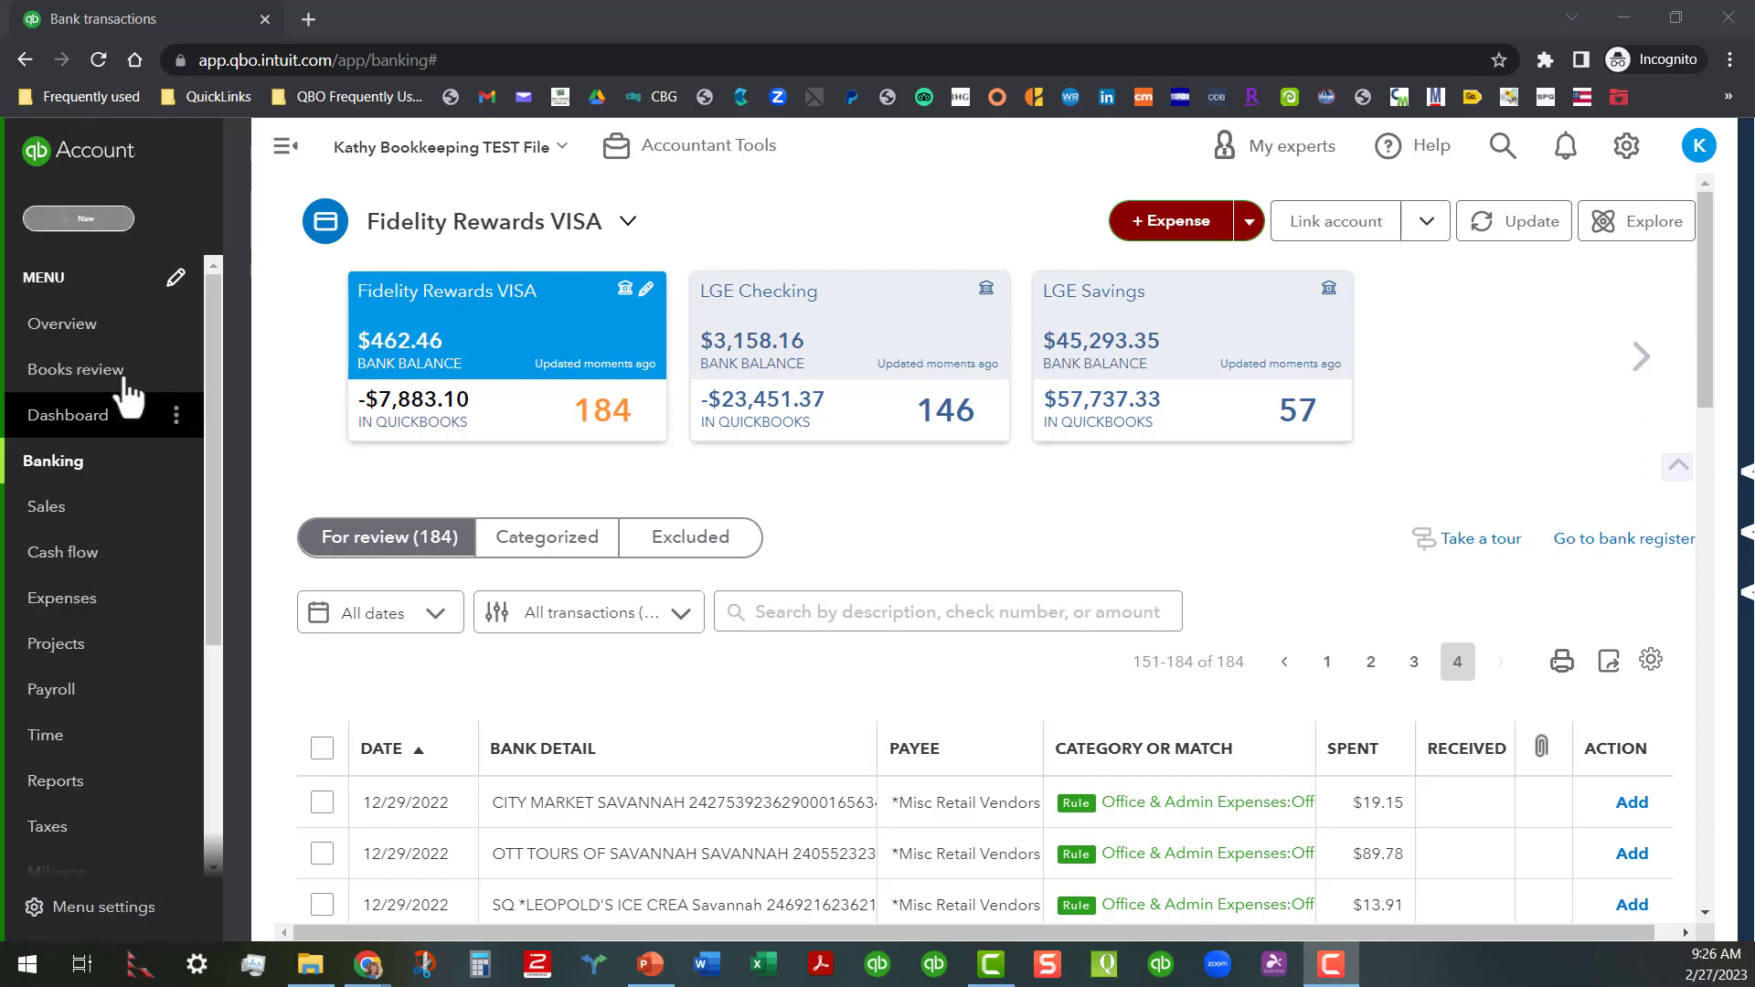
- Open Banking for the Fidelity Rewards VISA account and collapse the navigation sidebar
{"action": "left_click", "coordinate": [112, 480]}
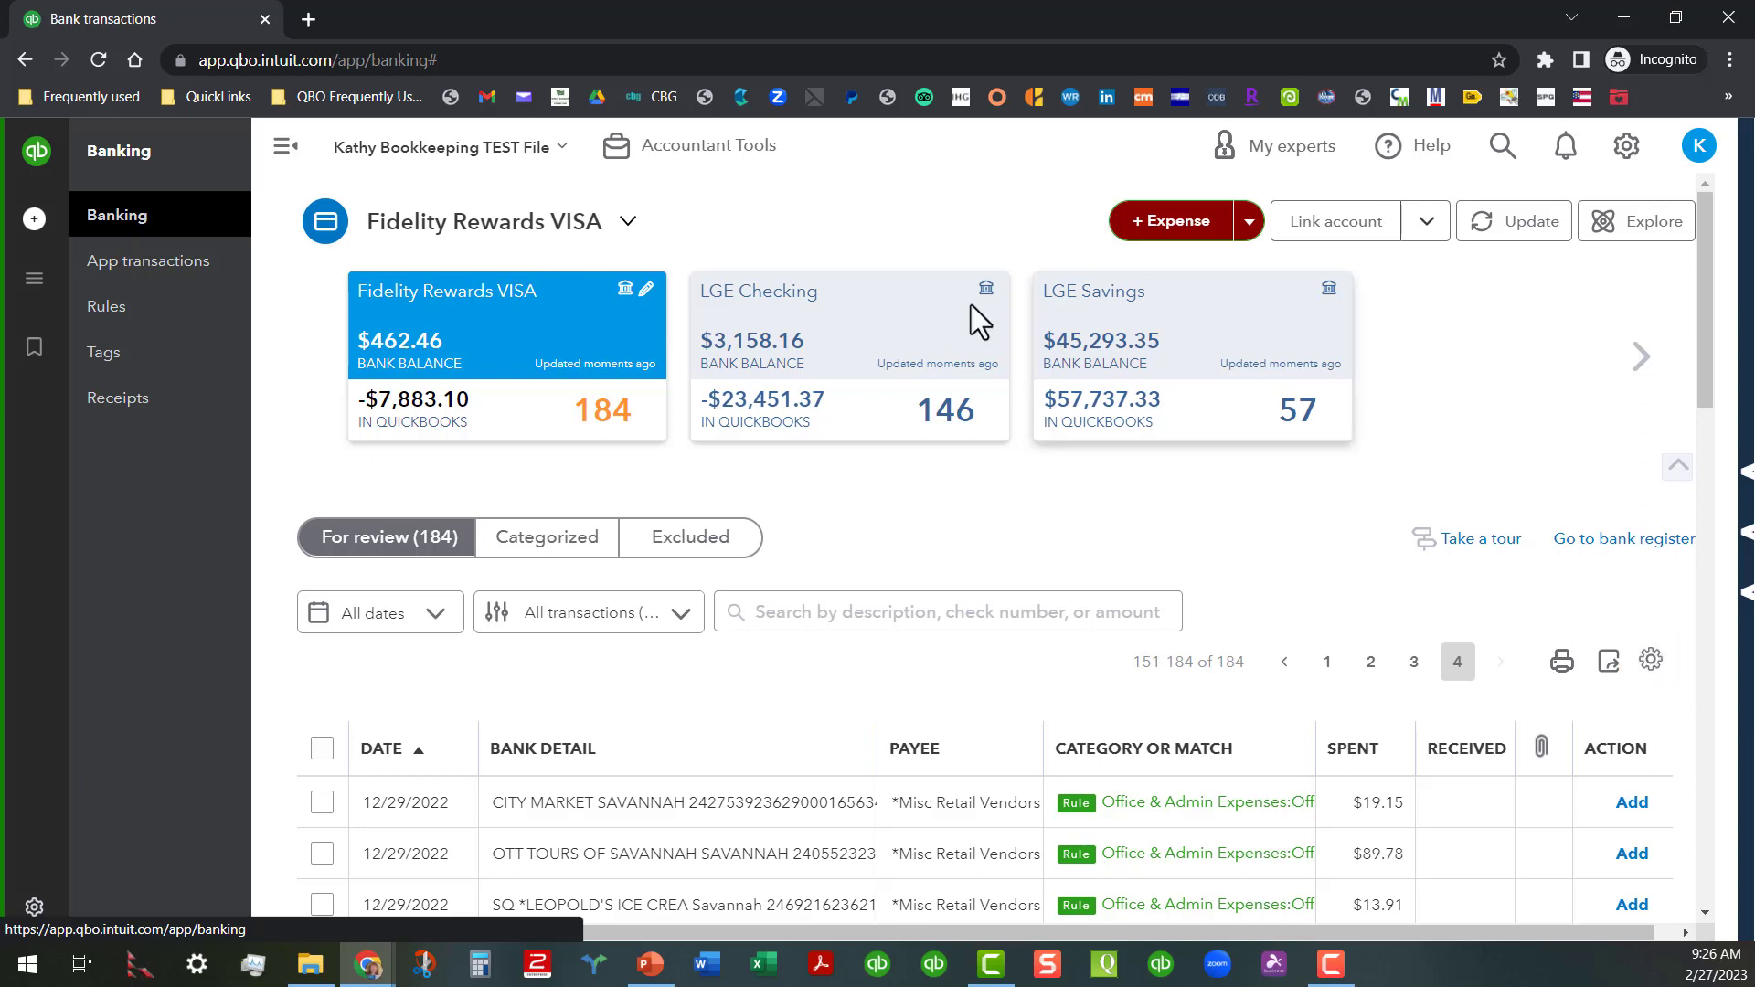
{"action": "left_click", "coordinate": [283, 148]}
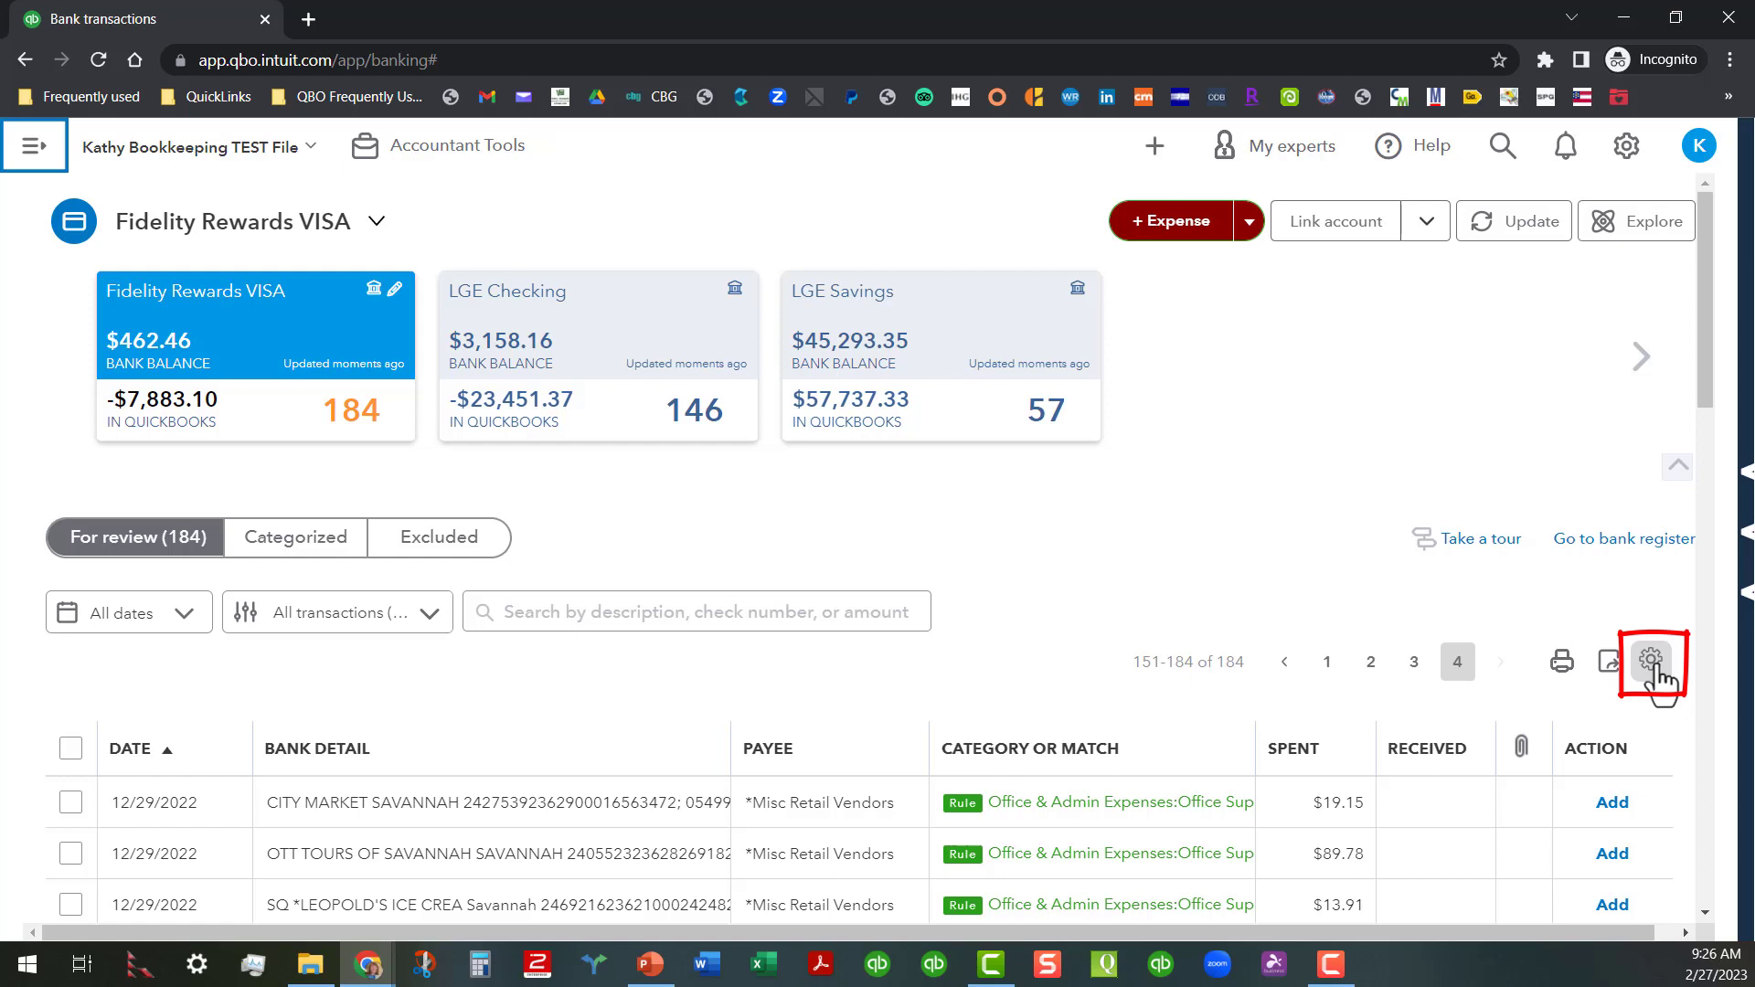
- Add a Check No. column, sort by it both ways, then remove it
{"action": "left_click", "coordinate": [1651, 661]}
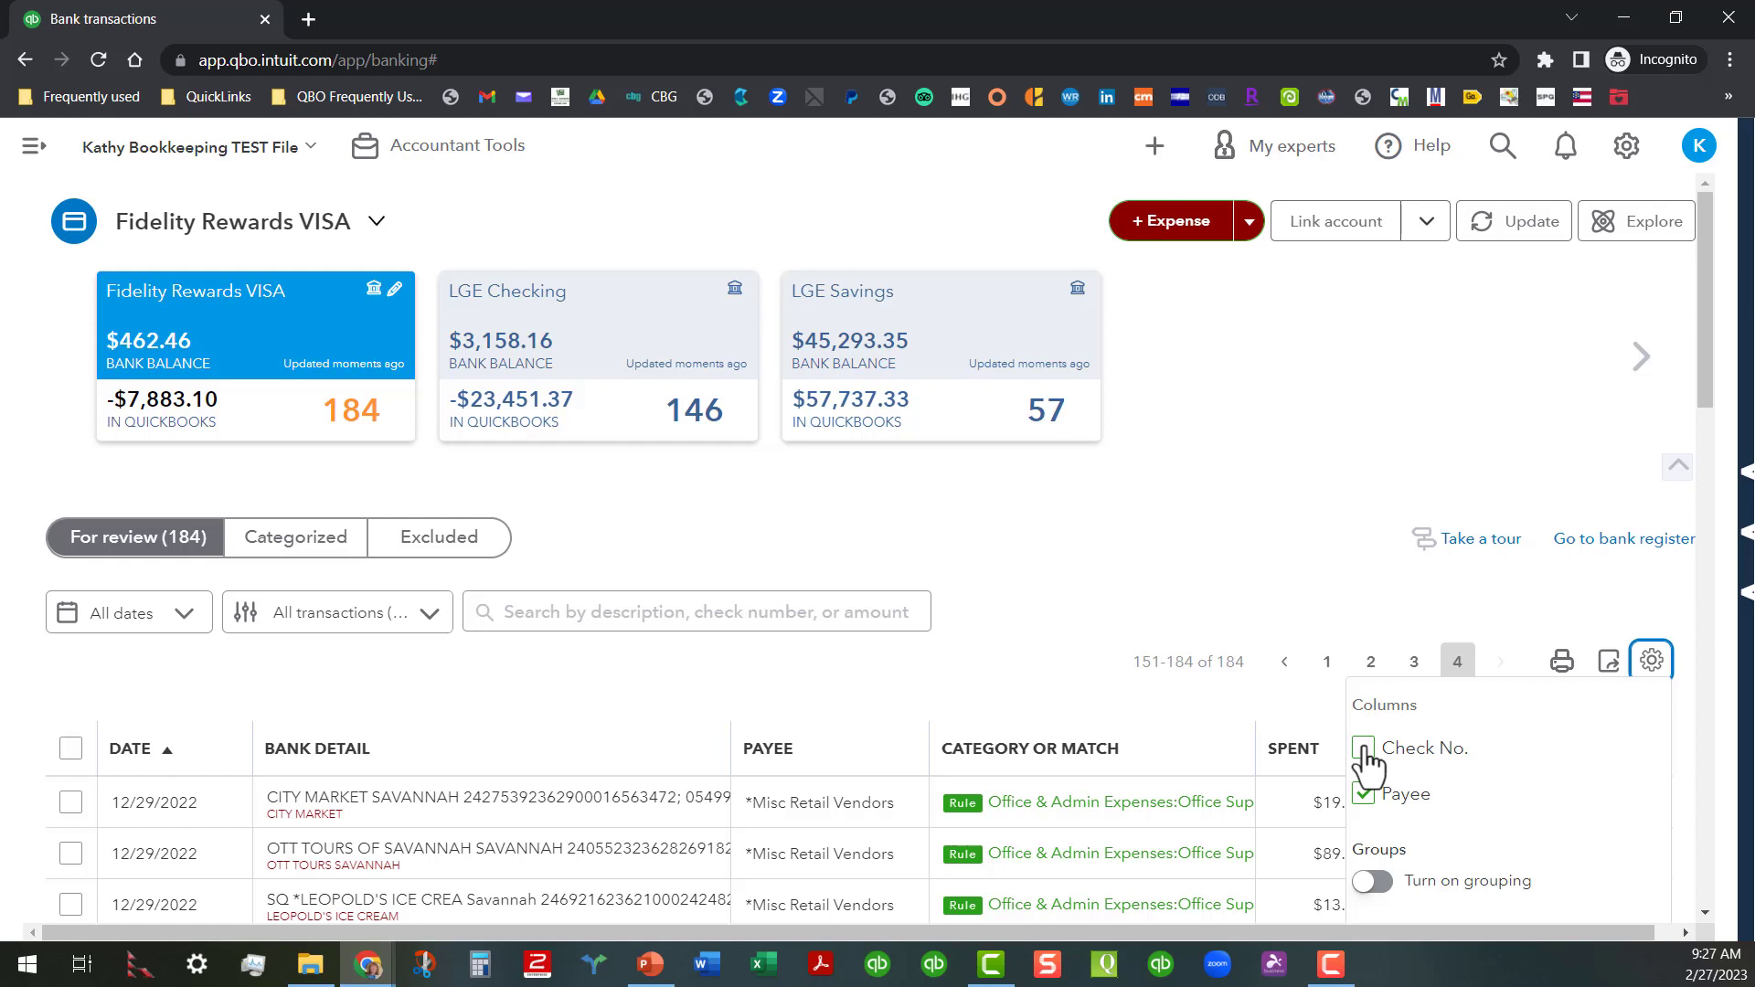
{"action": "left_click", "coordinate": [1363, 749]}
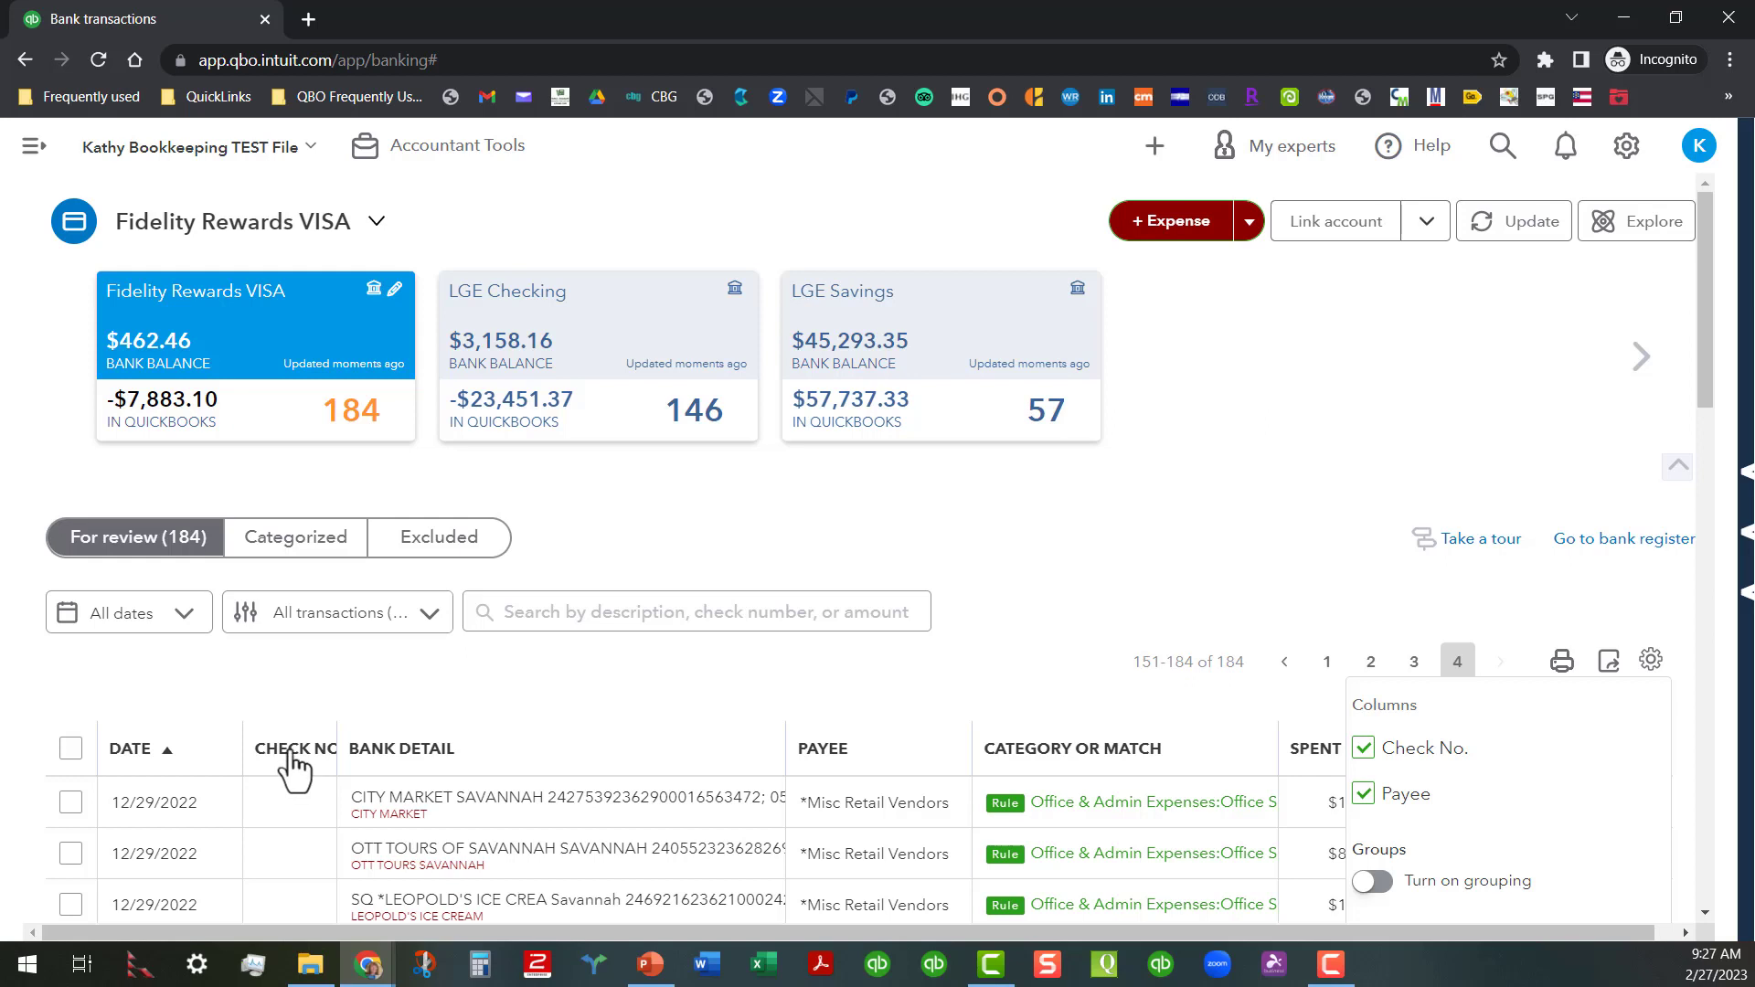
{"action": "left_click", "coordinate": [293, 759]}
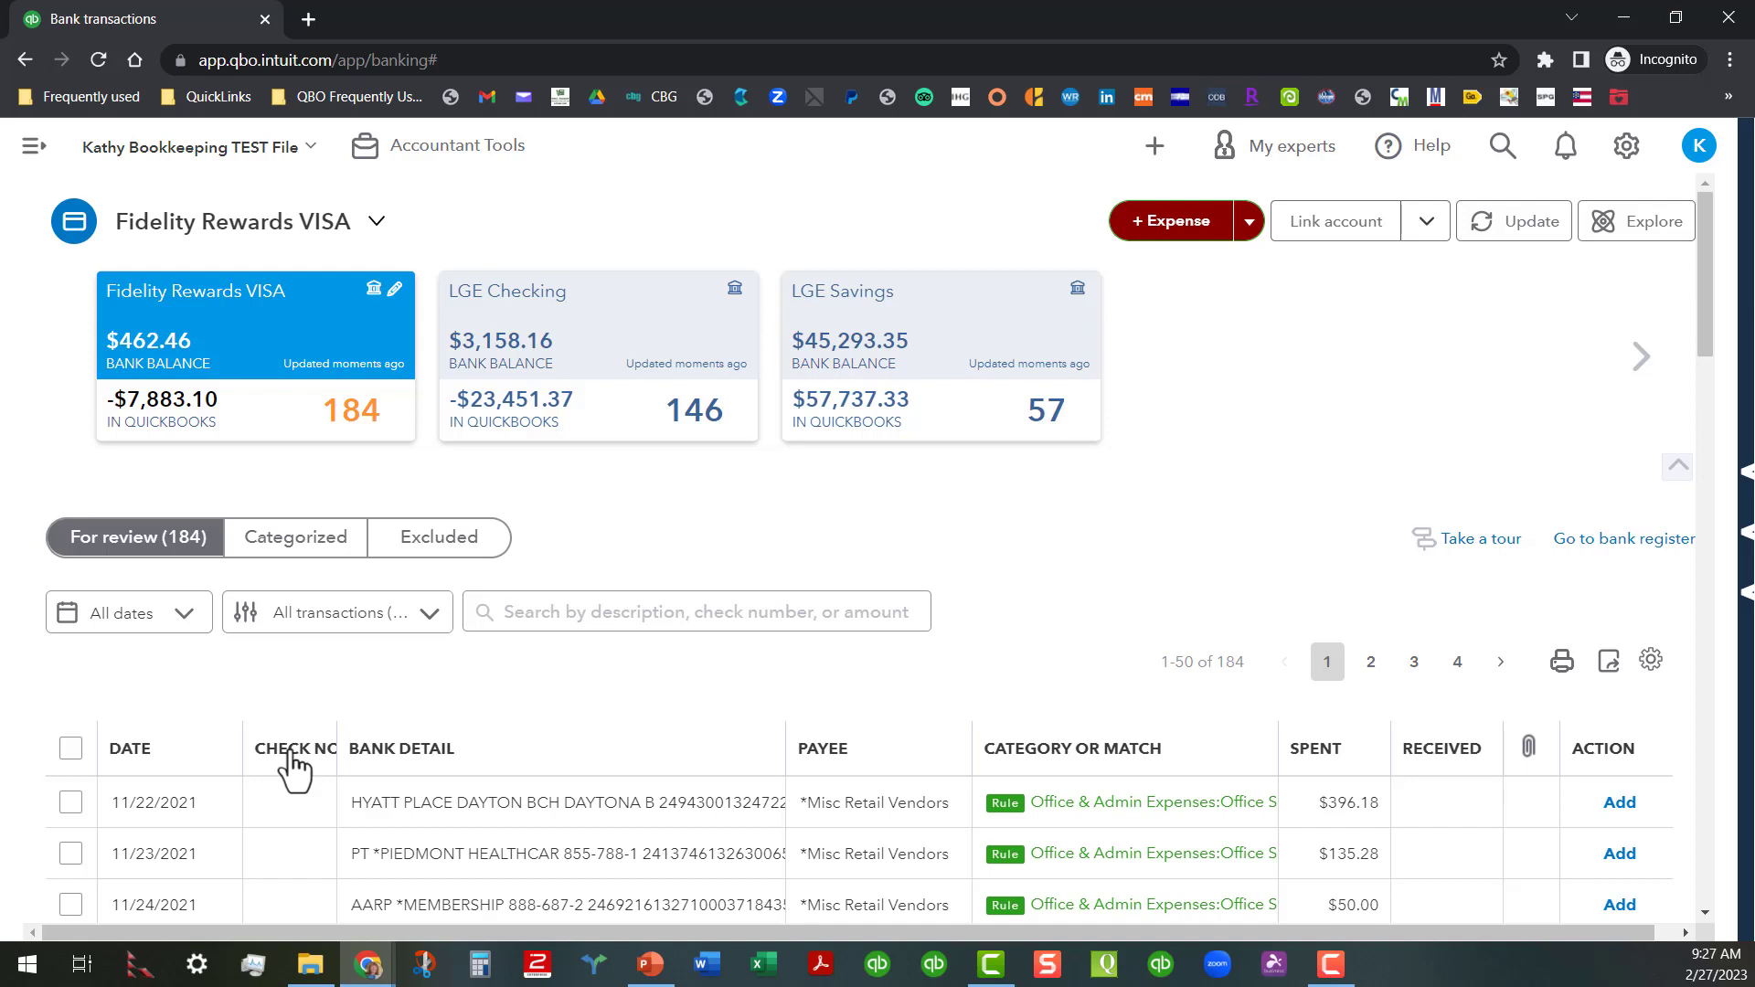
{"action": "left_click", "coordinate": [294, 767]}
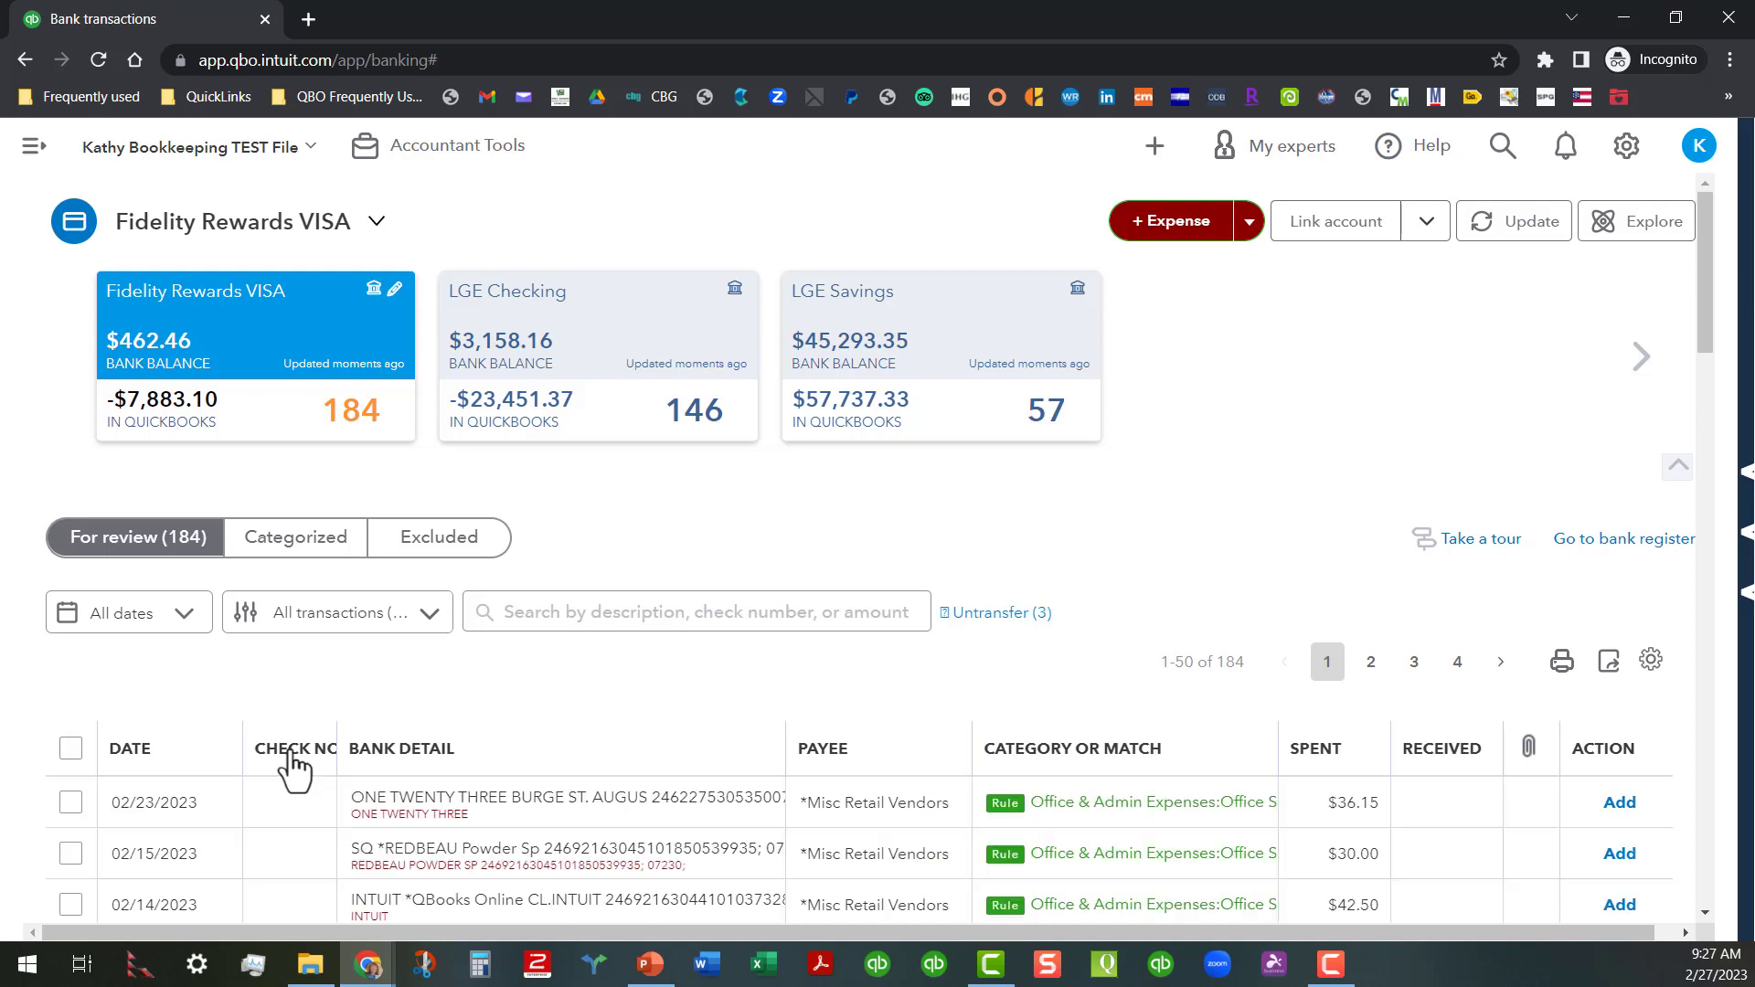
{"action": "left_click", "coordinate": [1651, 663]}
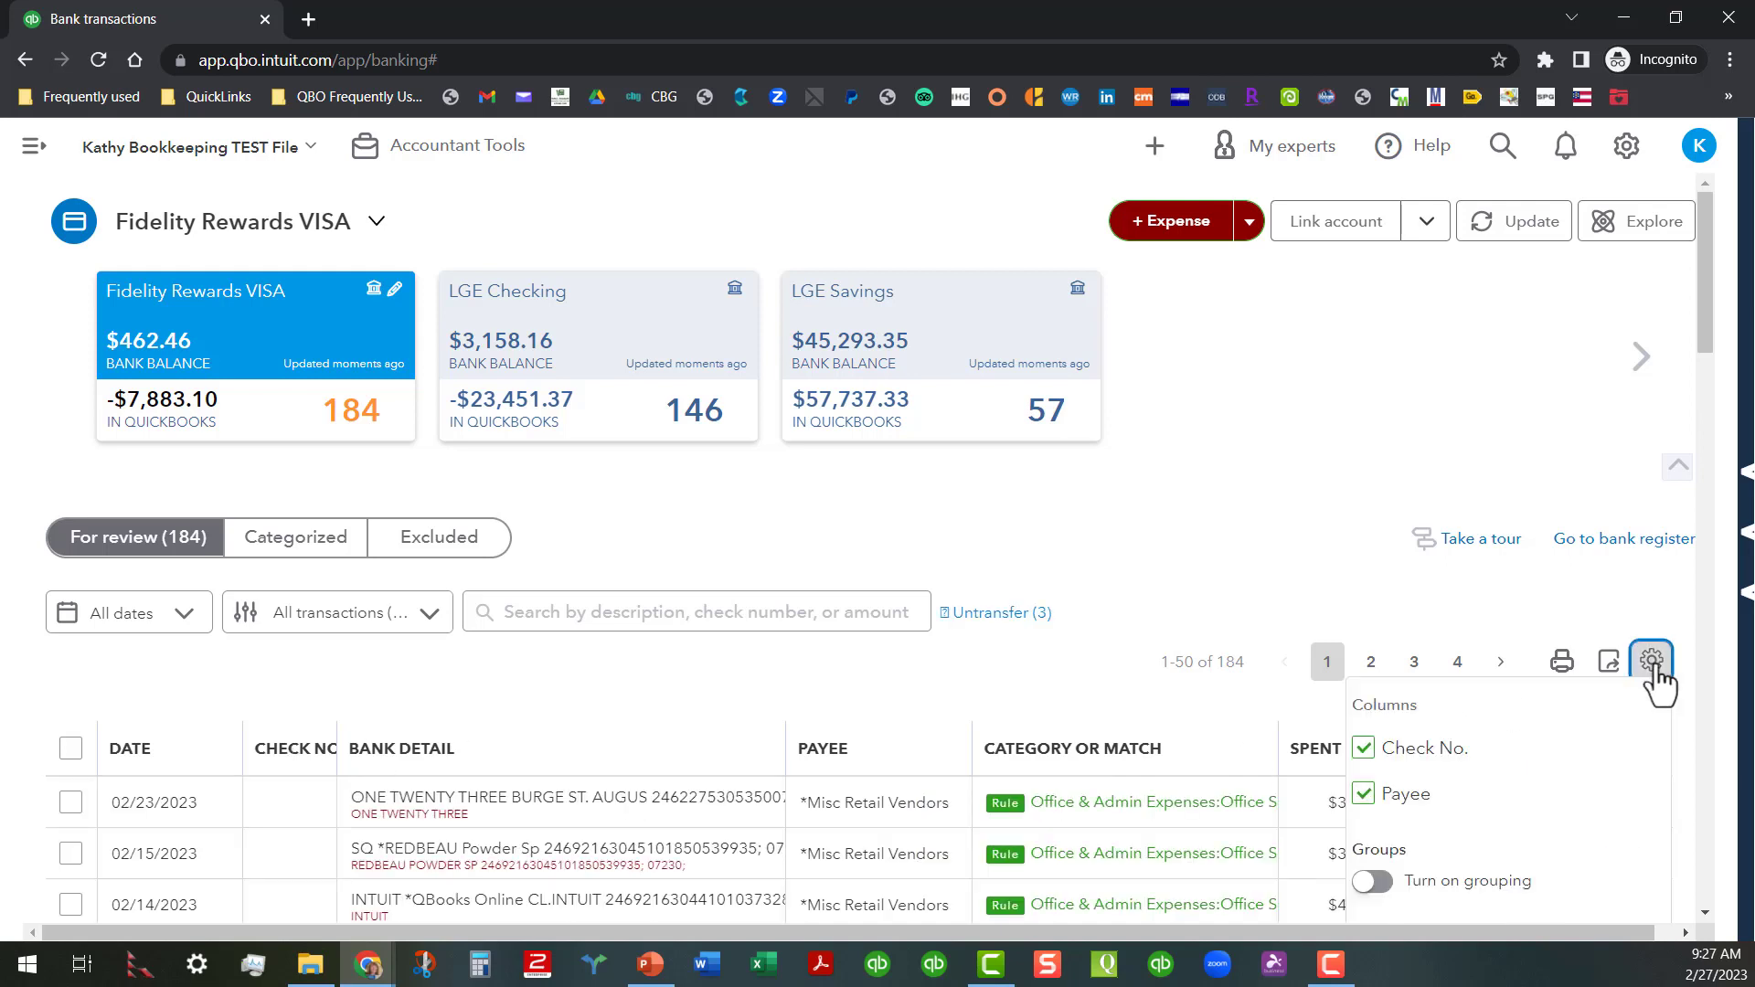
{"action": "left_click", "coordinate": [1363, 748]}
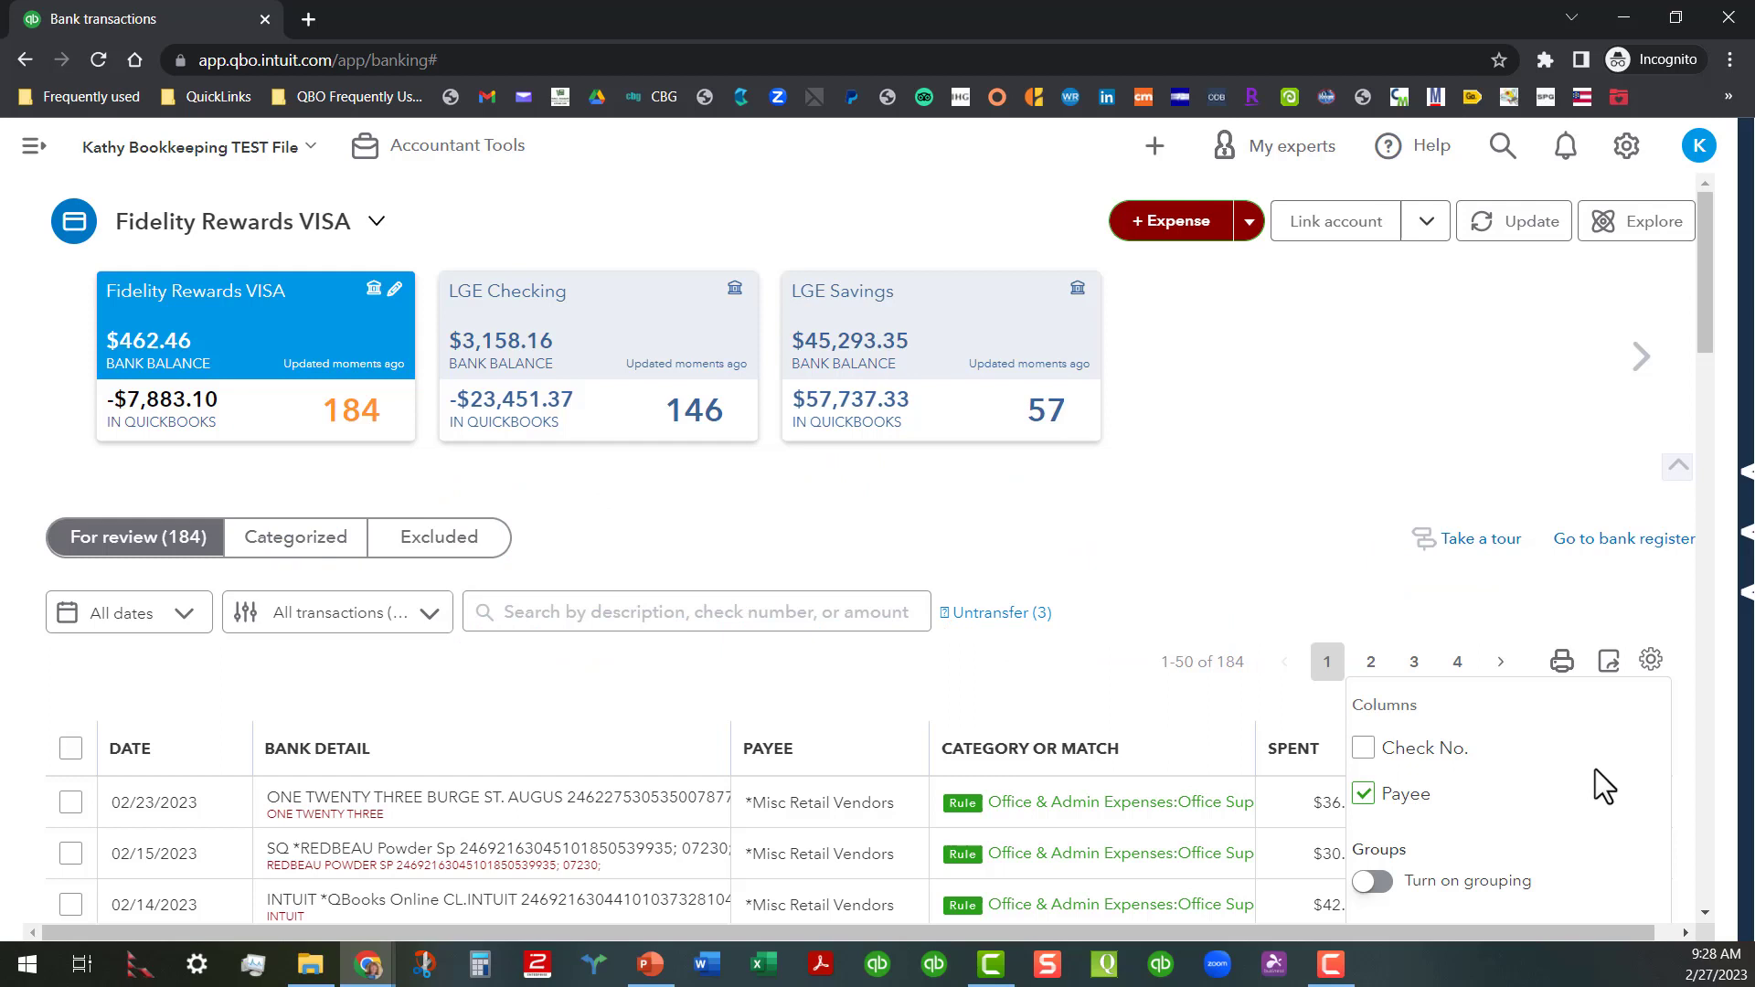
- Turn on grouping and sort the grouped transactions by date, oldest first
{"action": "scroll", "coordinate": [1594, 770], "scroll_direction": "down", "scroll_amount": 3}
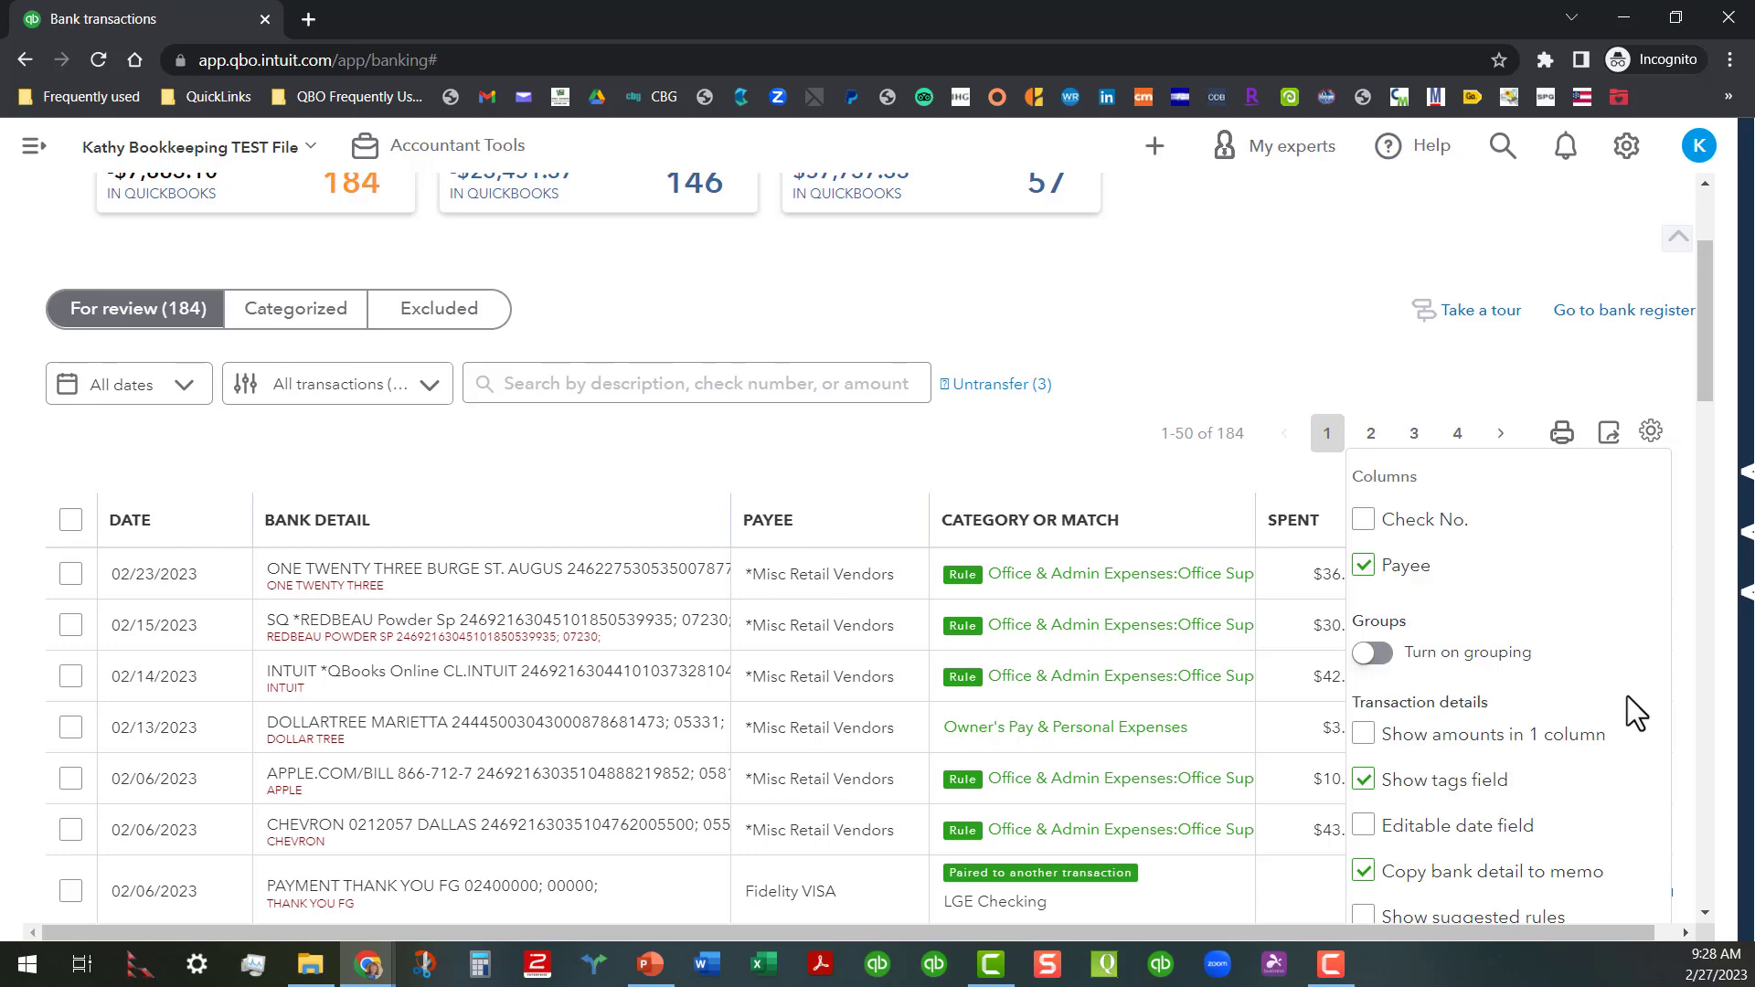
{"action": "left_click", "coordinate": [1370, 653]}
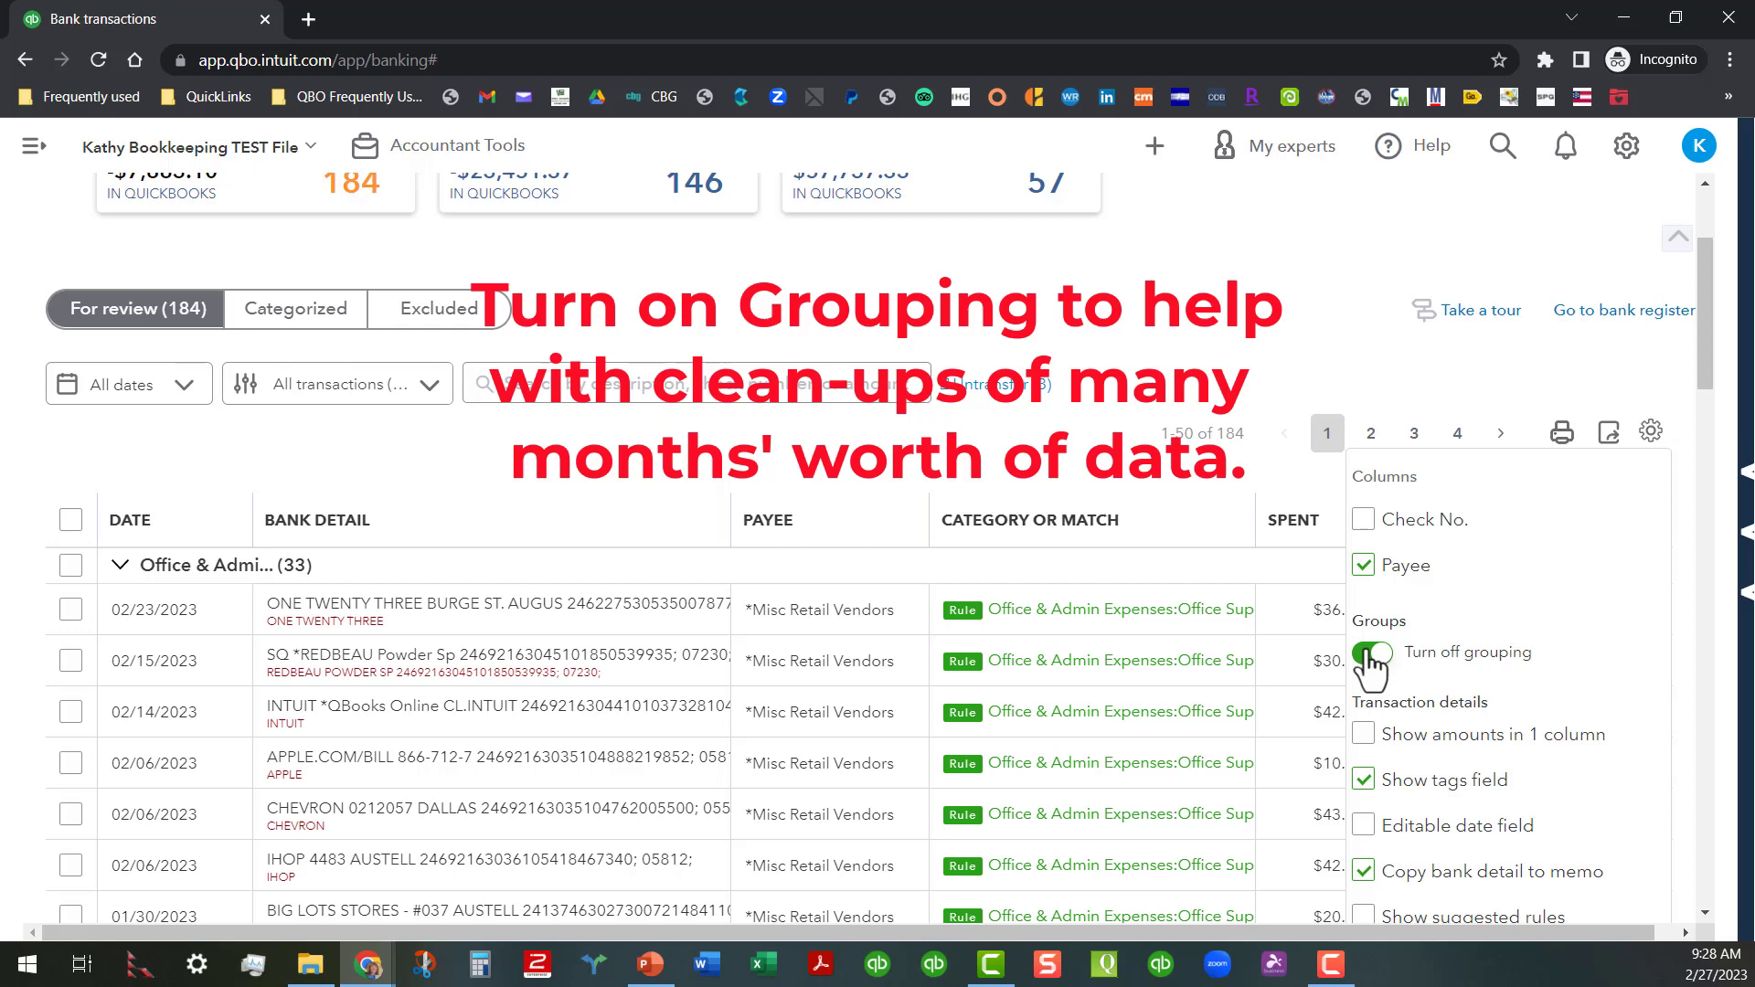
{"action": "left_click", "coordinate": [182, 535]}
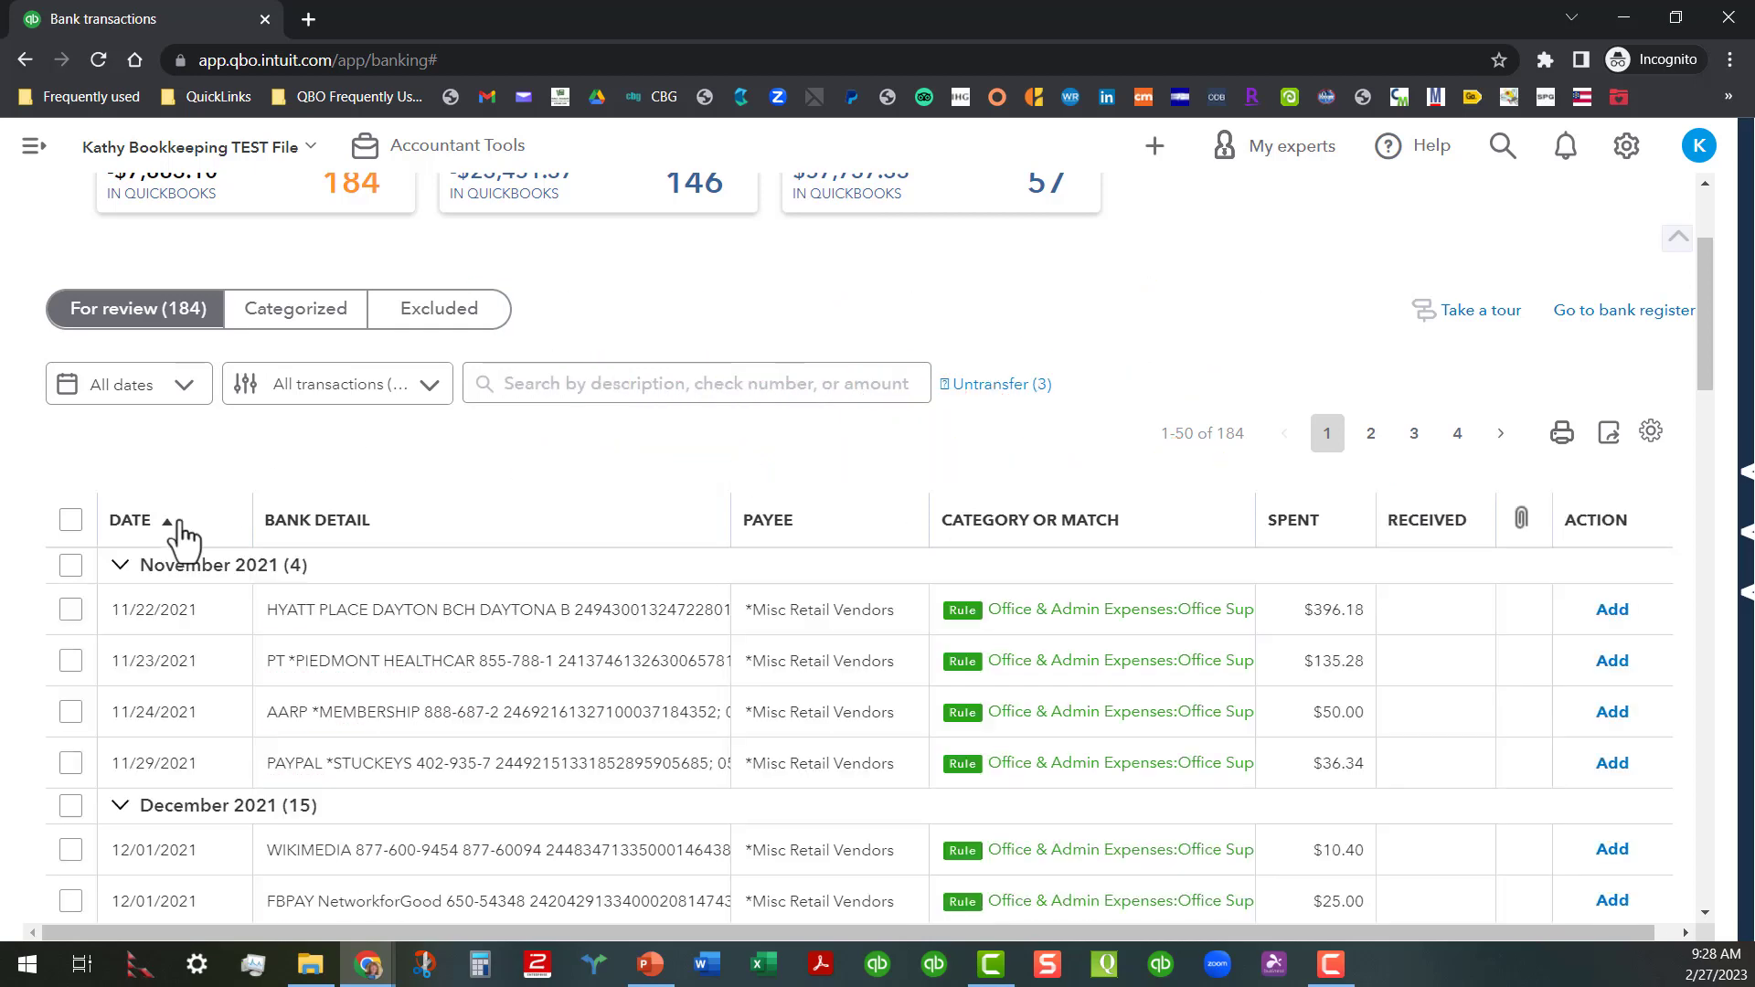
{"action": "left_click", "coordinate": [184, 536]}
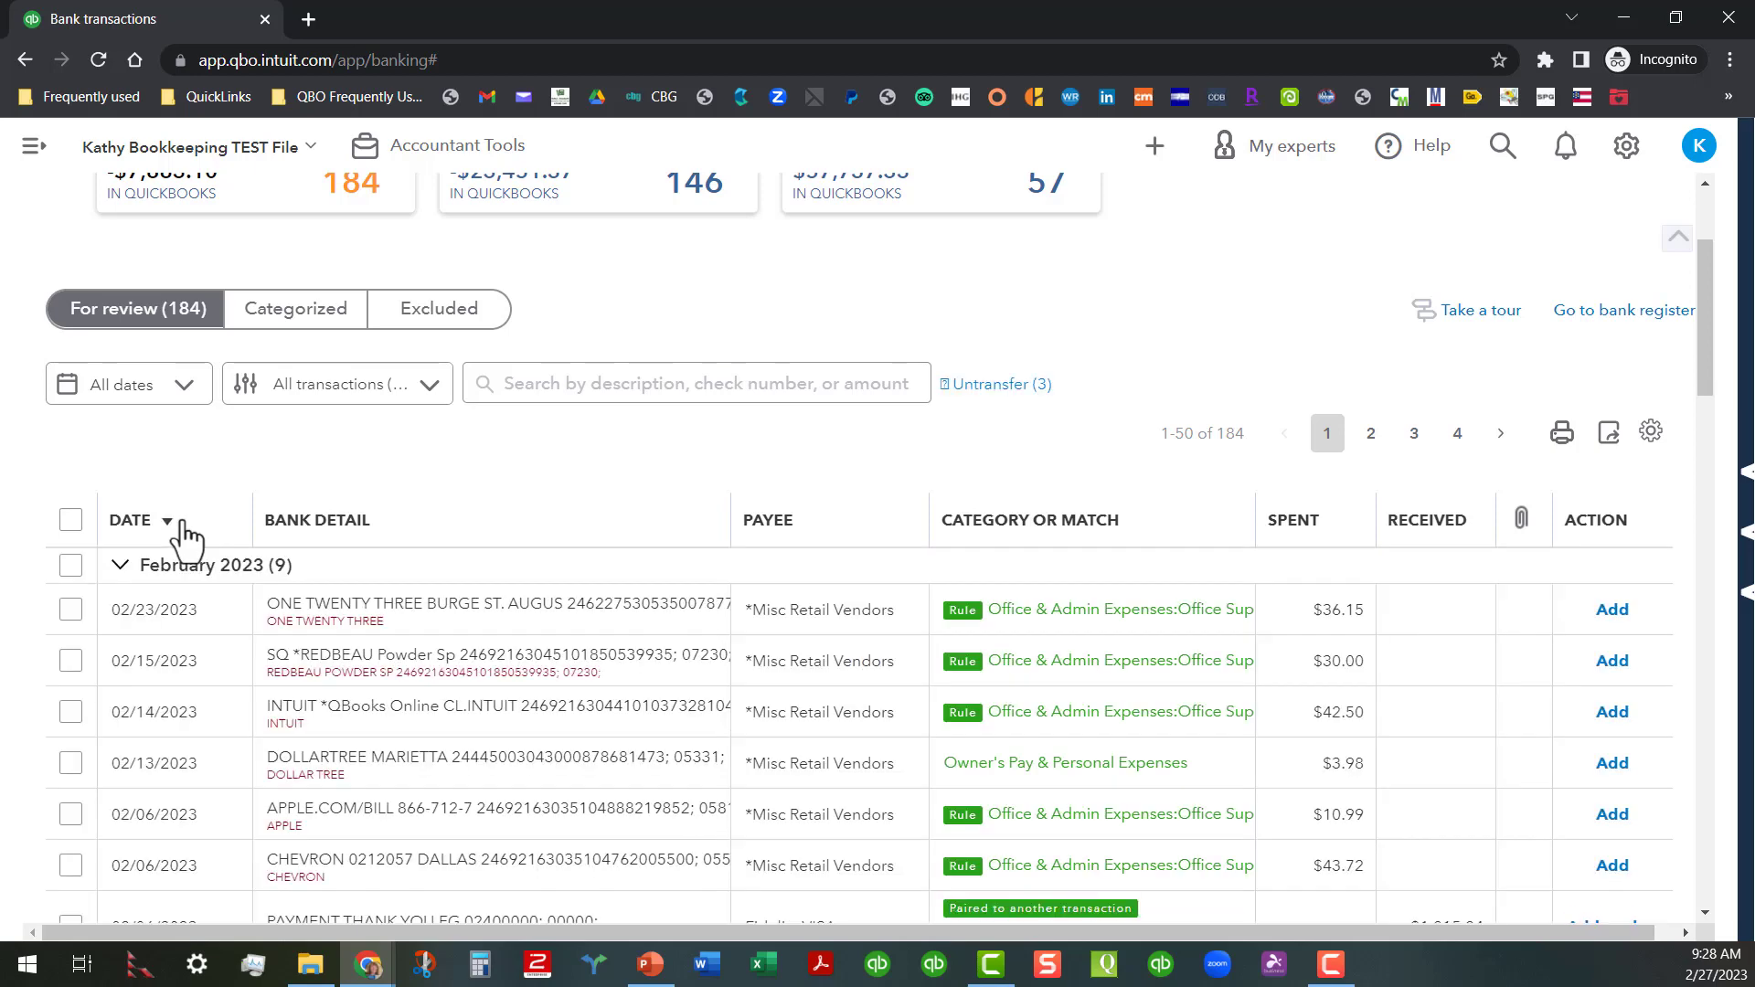
{"action": "left_click", "coordinate": [184, 536]}
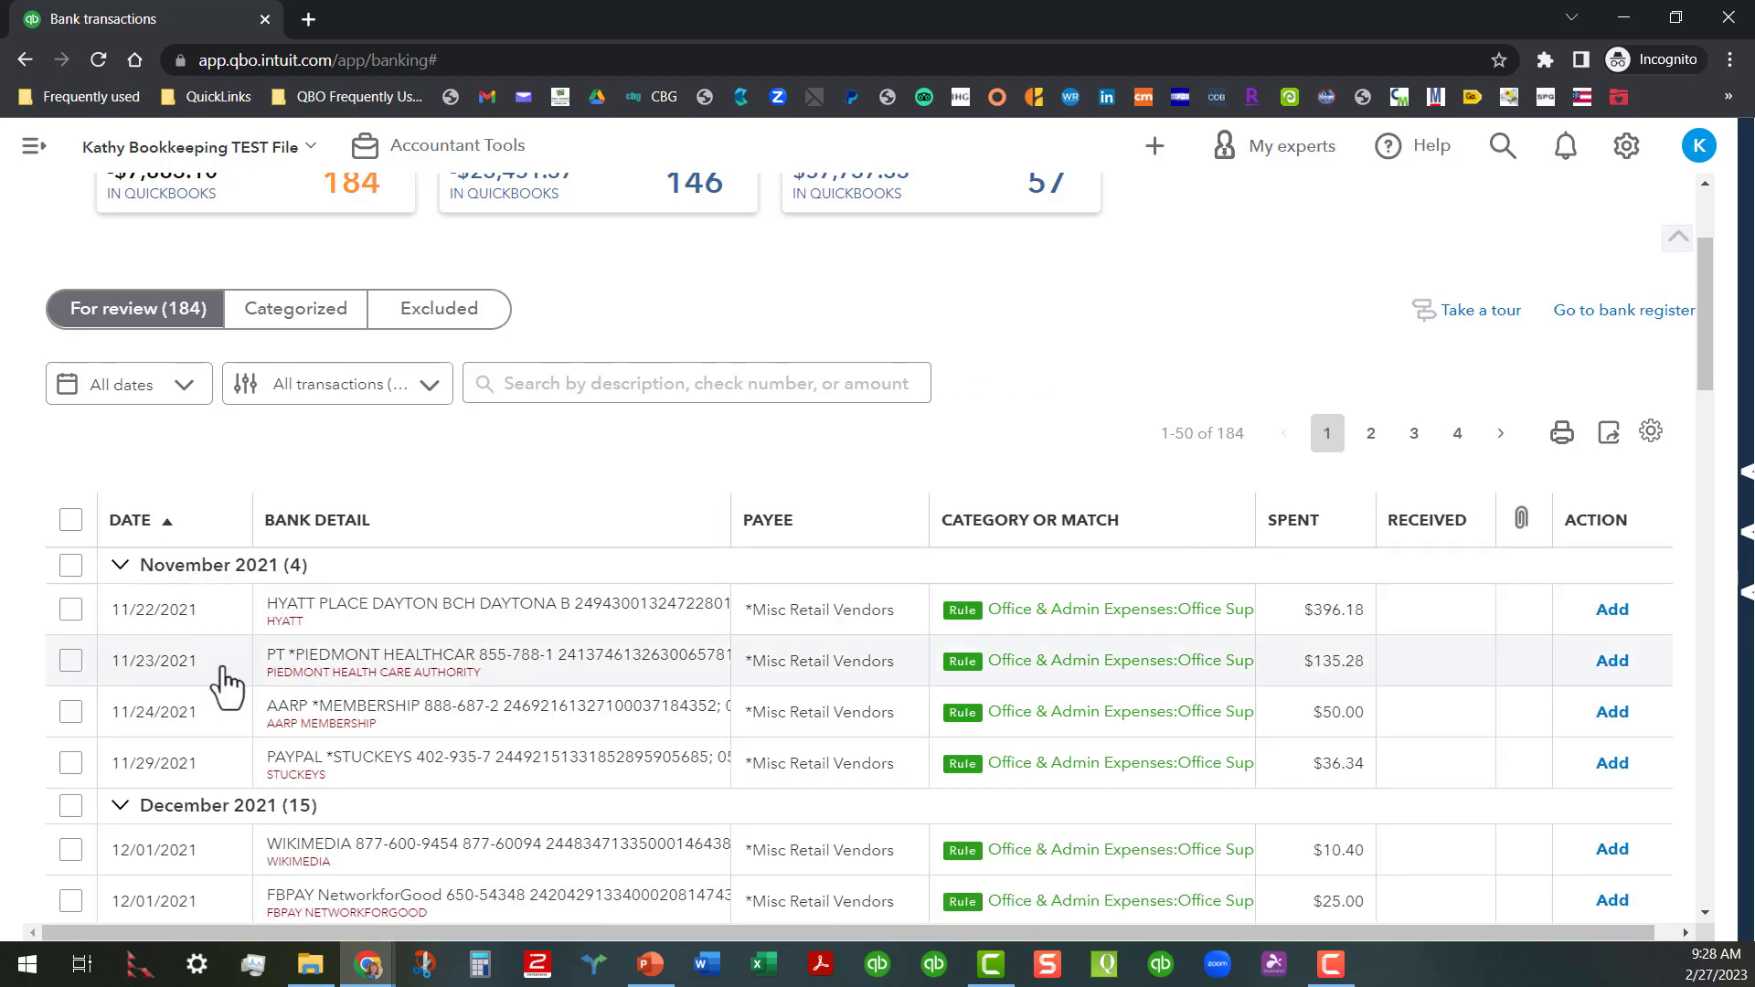
- Browse the monthly groups such as November 2021, then turn grouping off
{"action": "scroll", "coordinate": [223, 772], "scroll_direction": "down", "scroll_amount": 3}
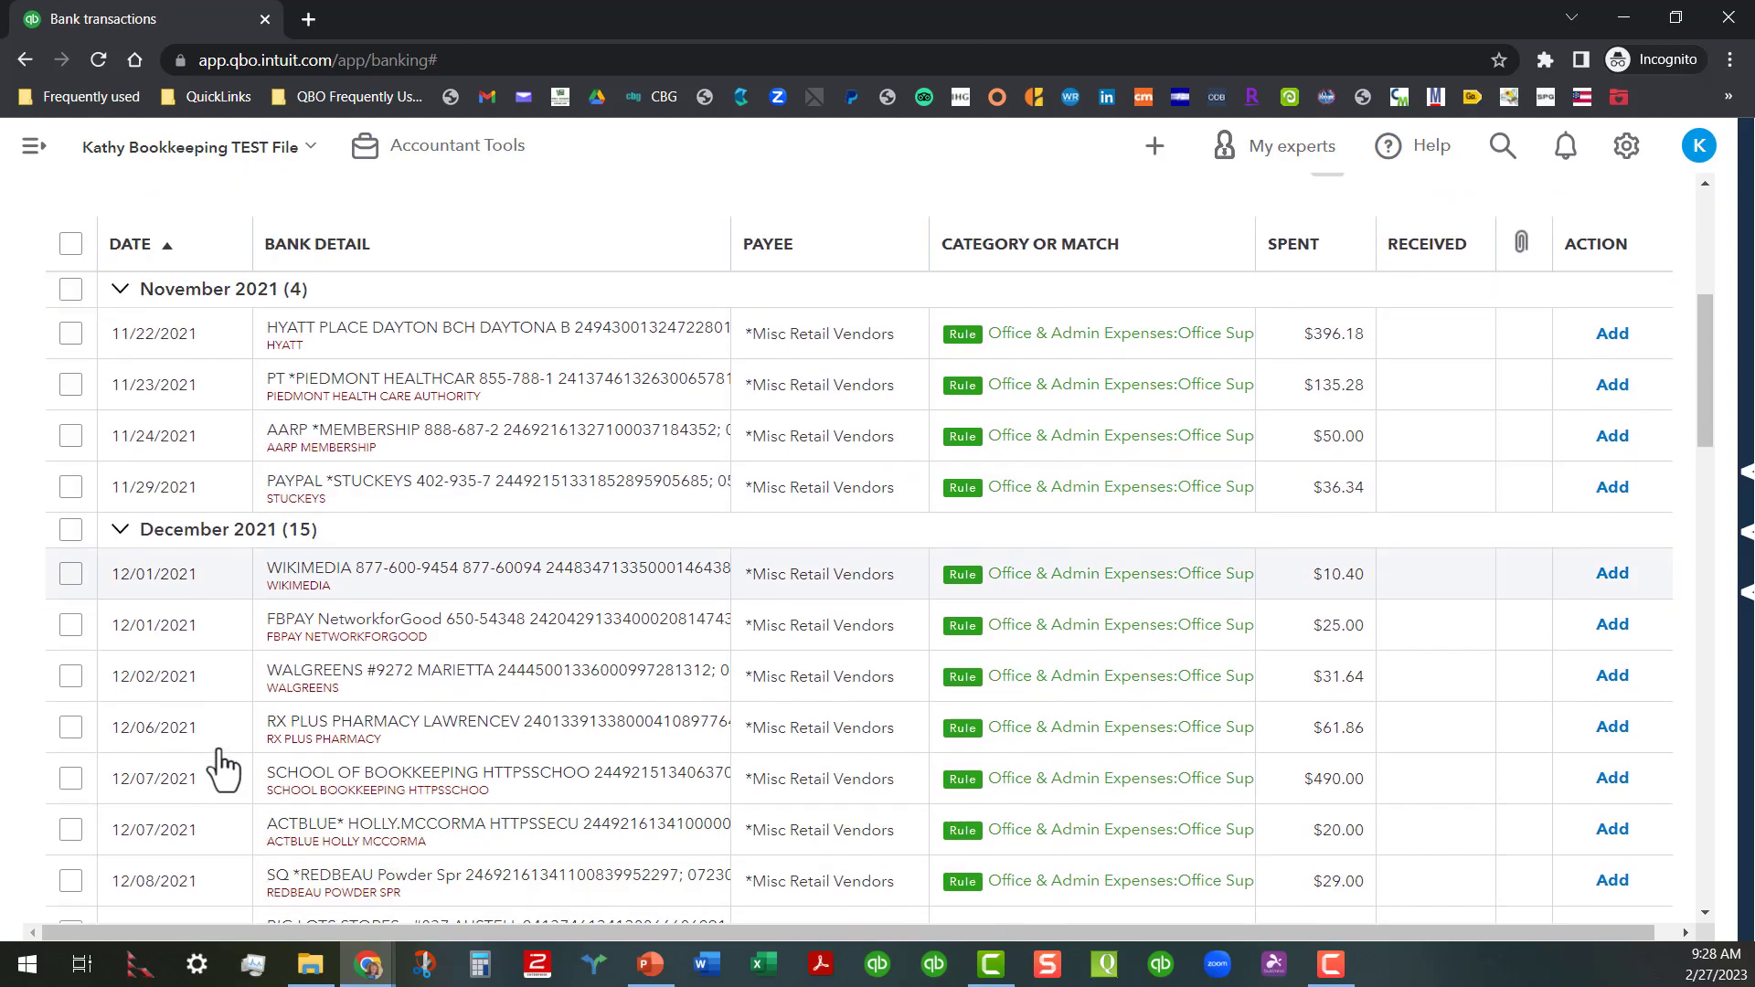
{"action": "scroll", "coordinate": [223, 771], "scroll_direction": "down", "scroll_amount": 11}
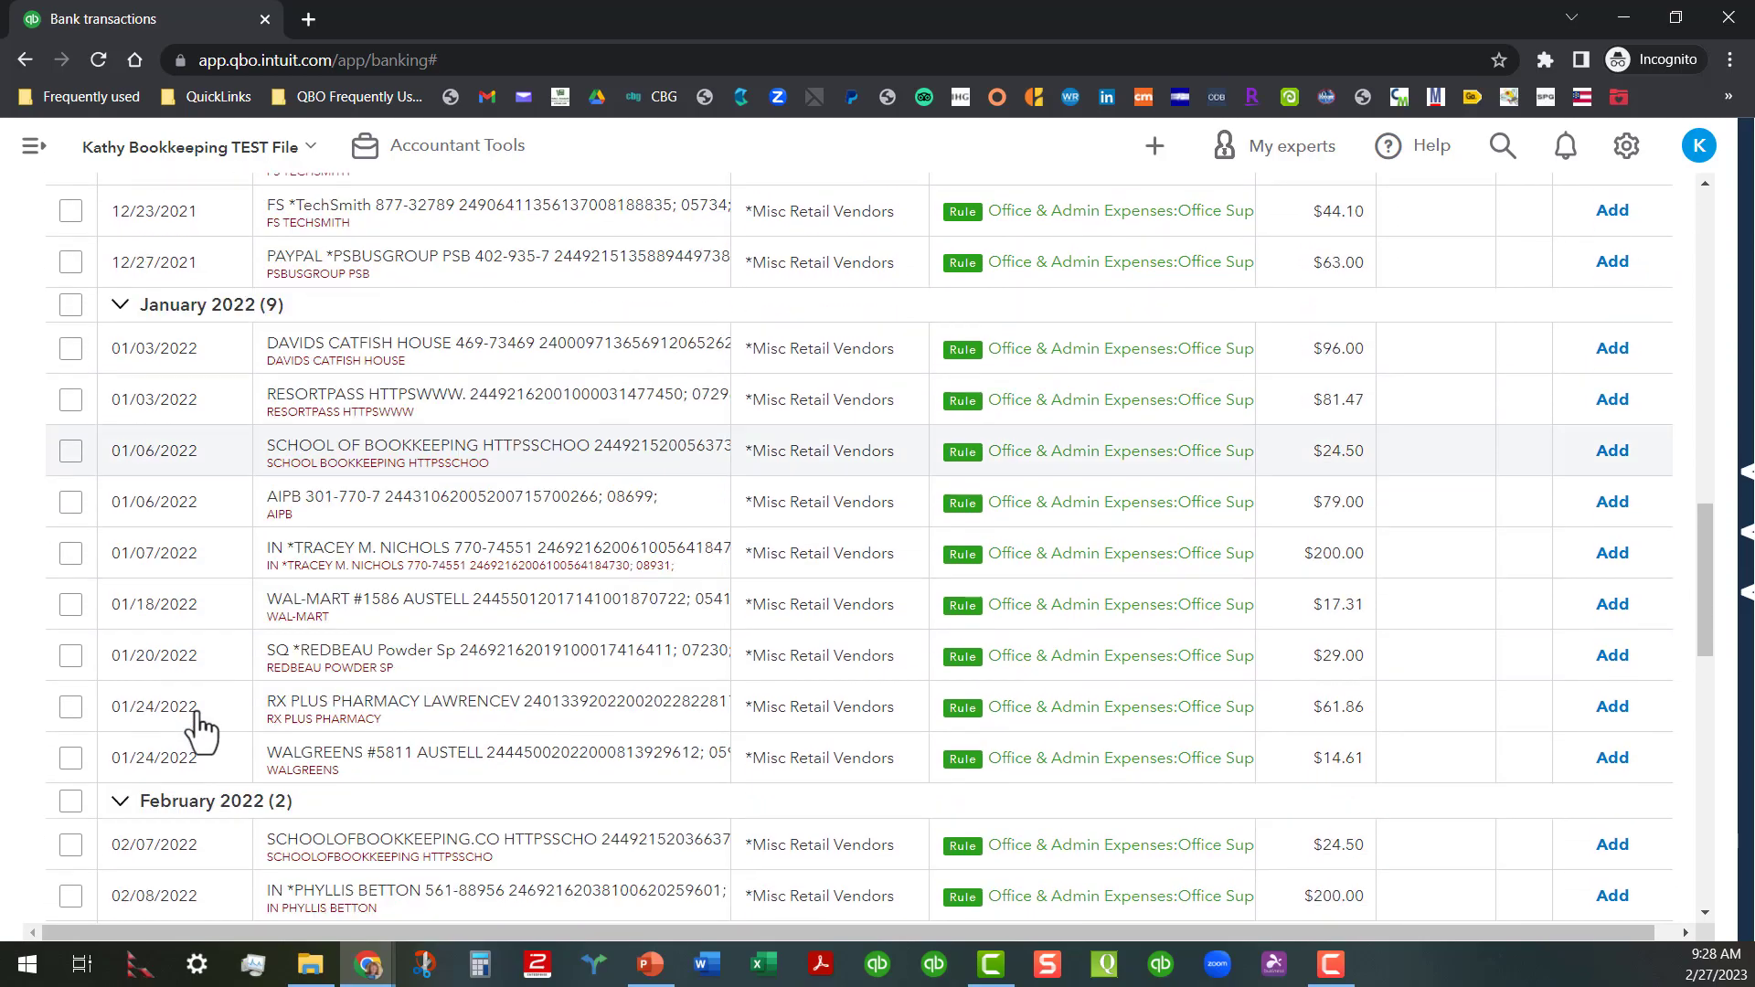
{"action": "scroll", "coordinate": [201, 727], "scroll_direction": "down", "scroll_amount": 7}
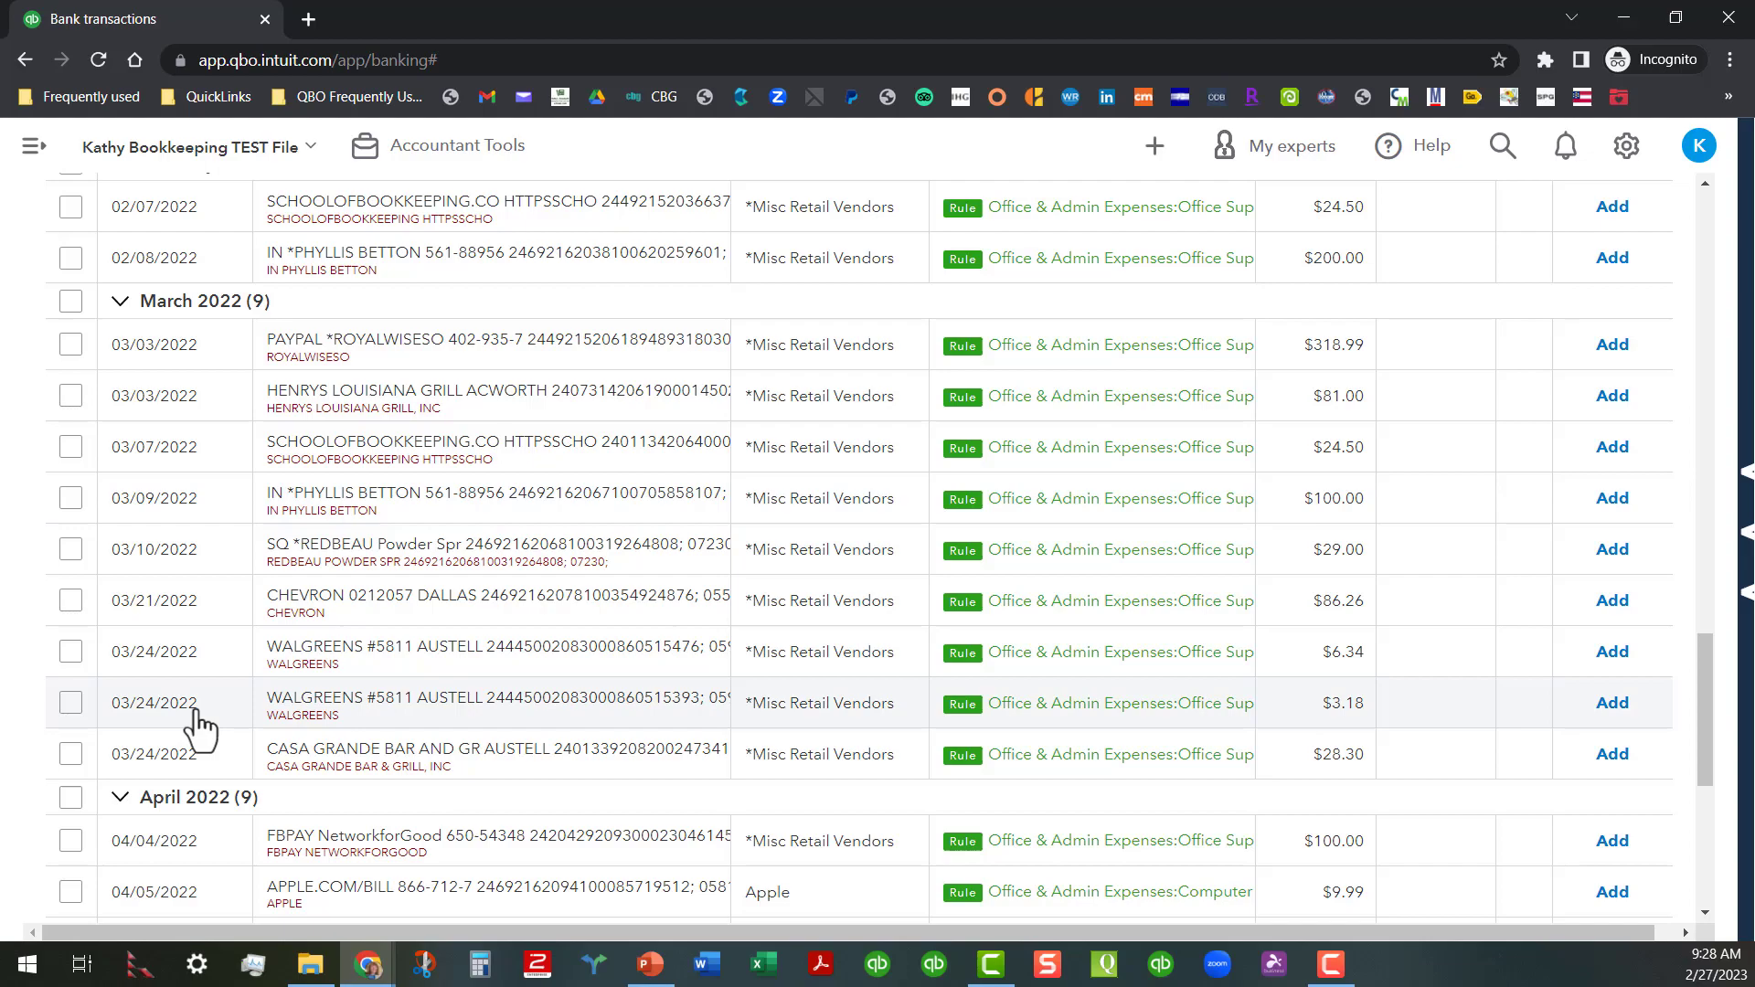
{"action": "scroll", "coordinate": [201, 726], "scroll_direction": "up", "scroll_amount": 18}
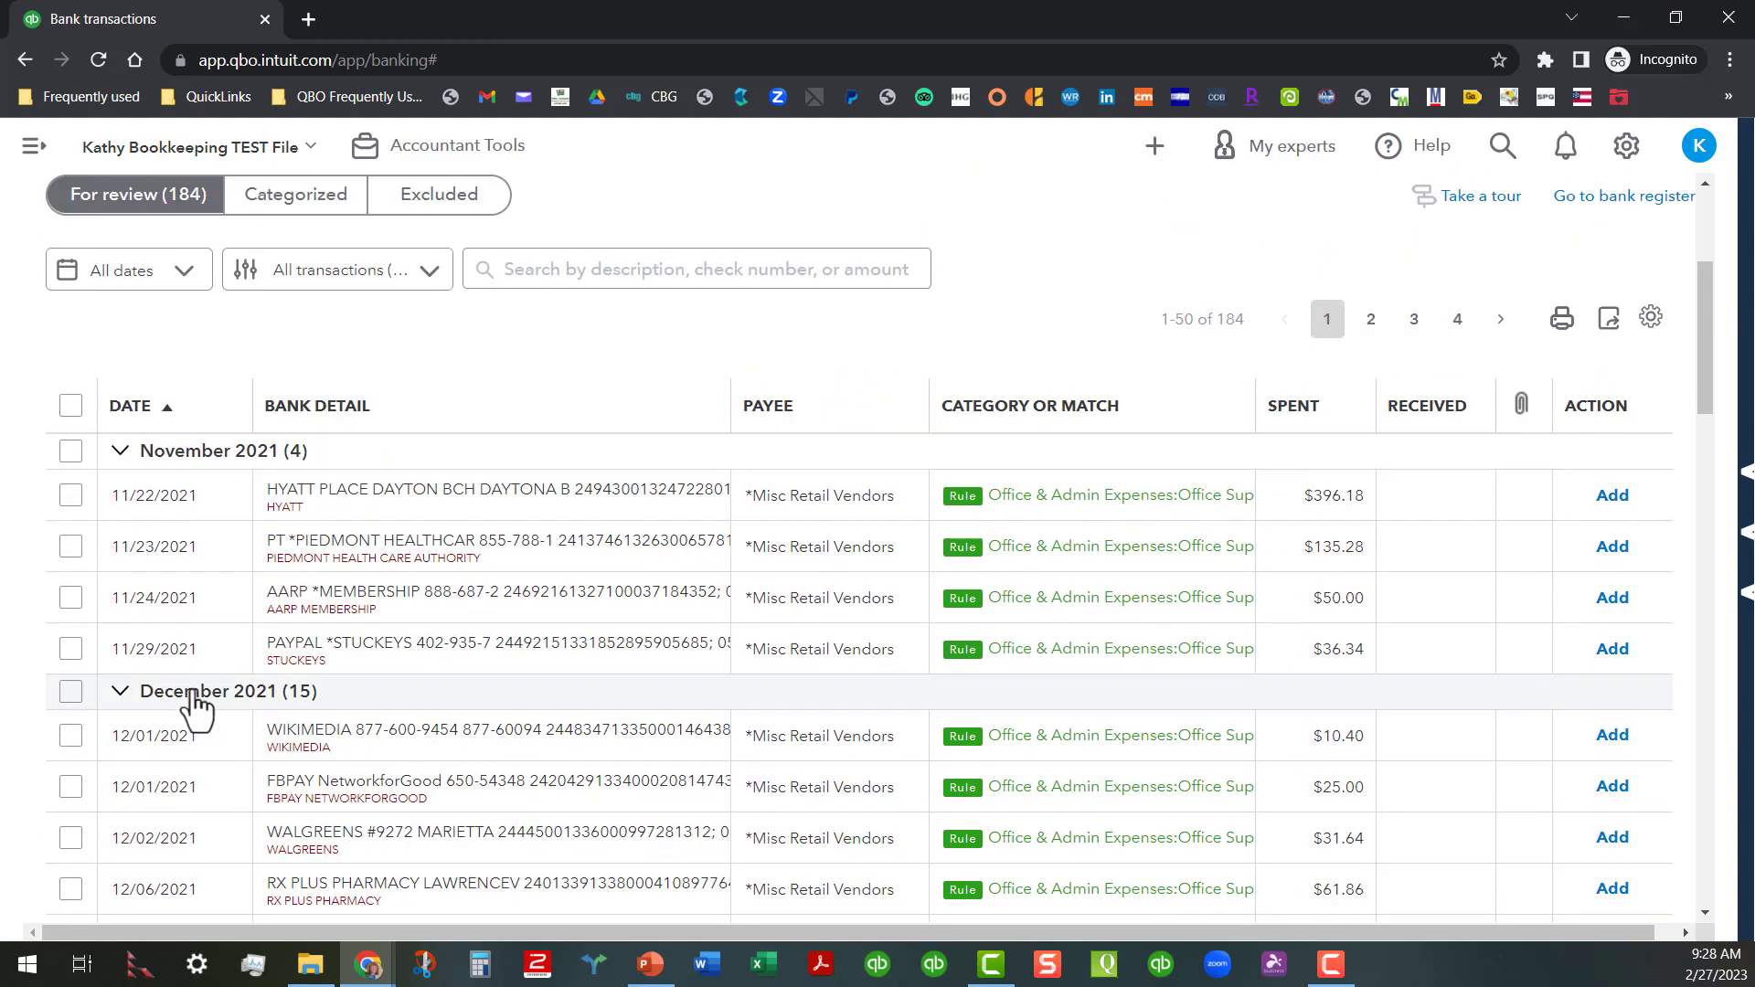
{"action": "scroll", "coordinate": [172, 556], "scroll_direction": "up", "scroll_amount": 4}
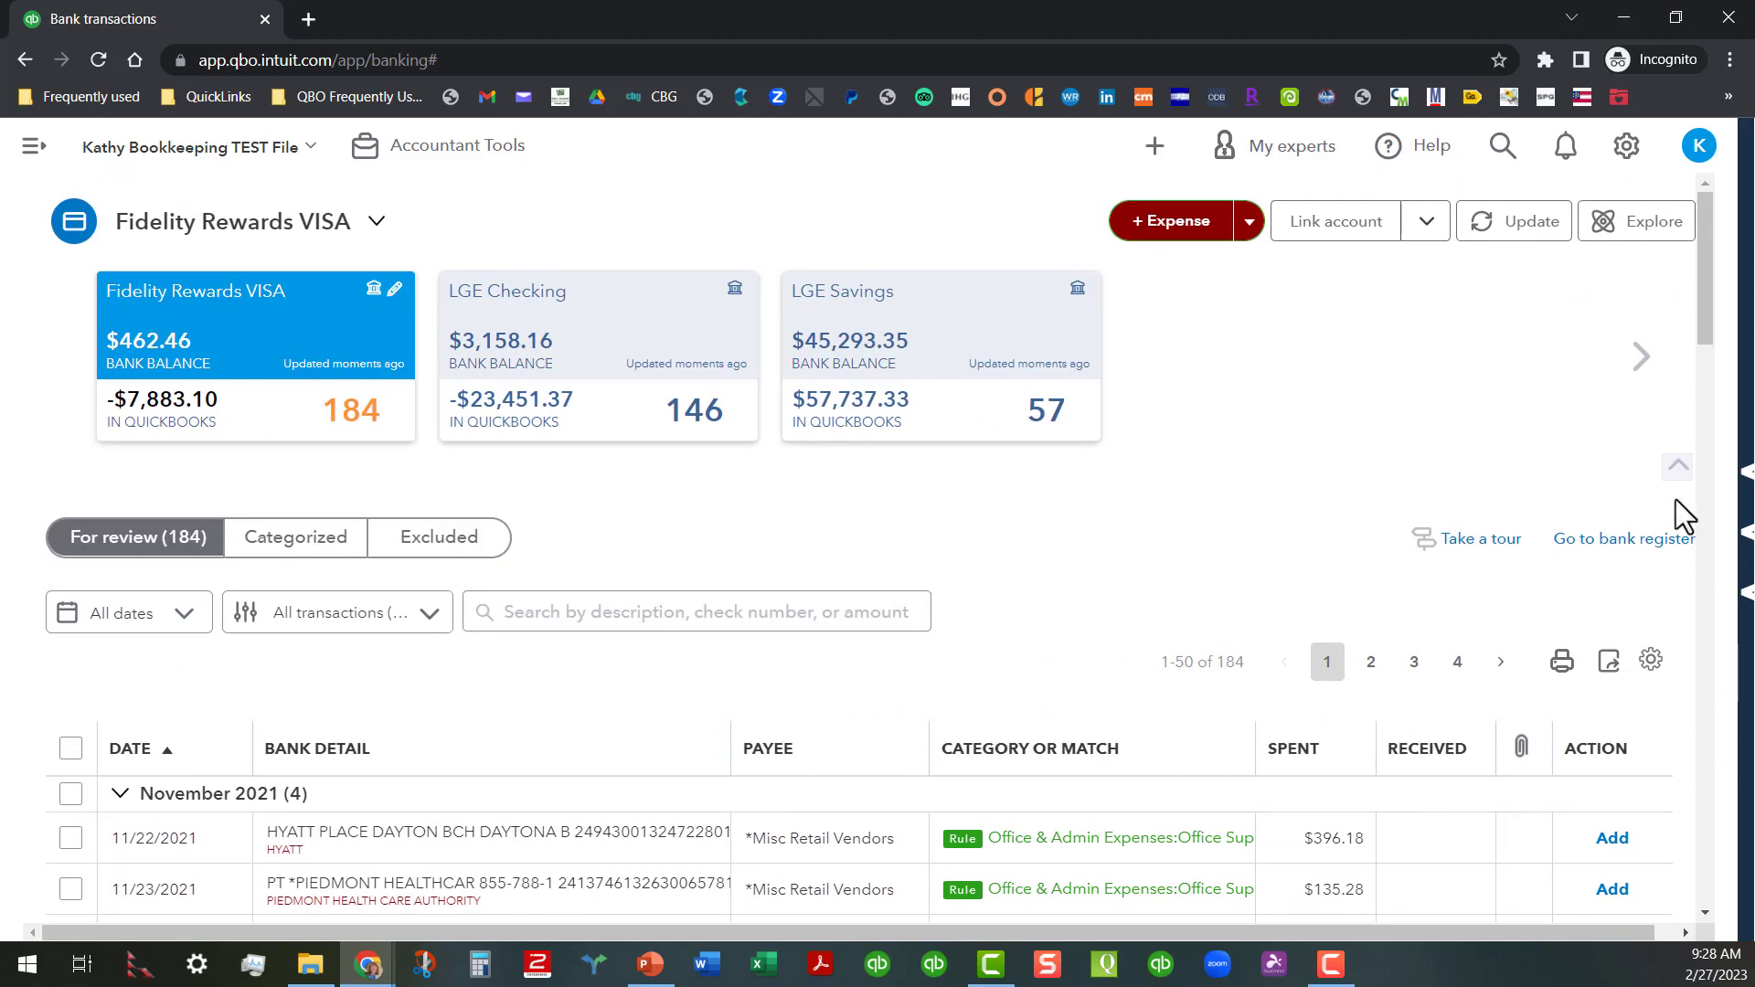
{"action": "left_click_drag", "start_coordinate": [1707, 326], "coordinate": [1709, 399]}
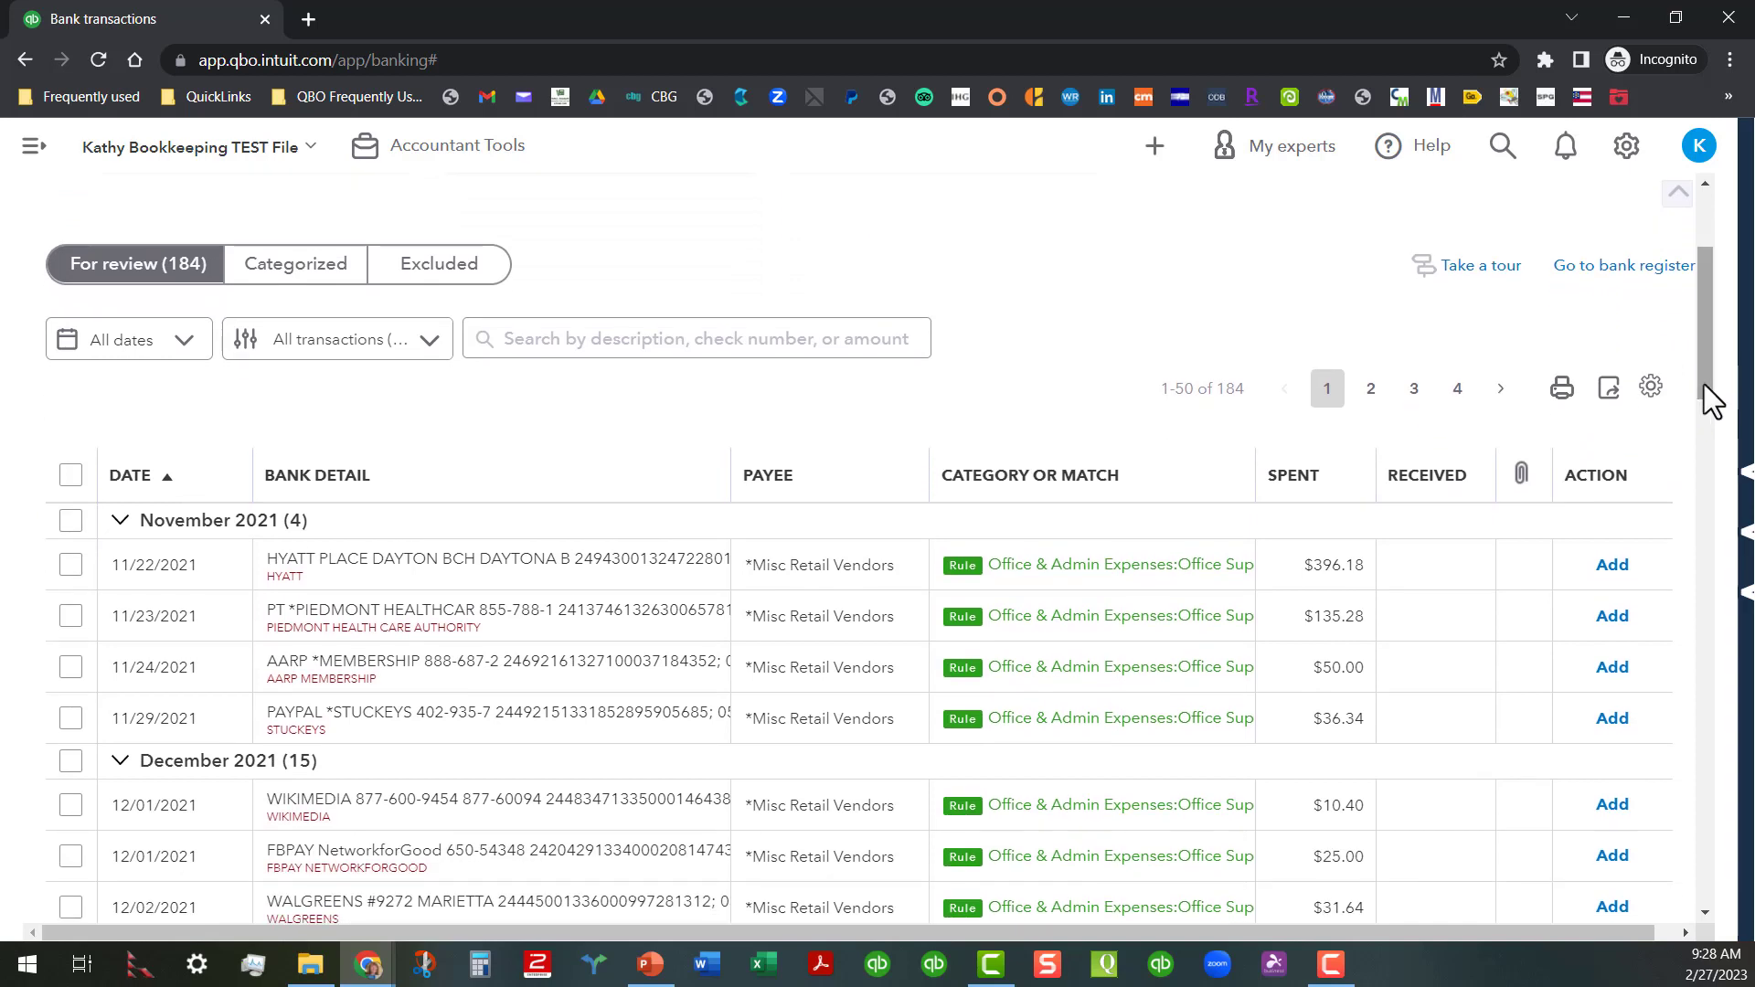
{"action": "left_click", "coordinate": [1651, 389]}
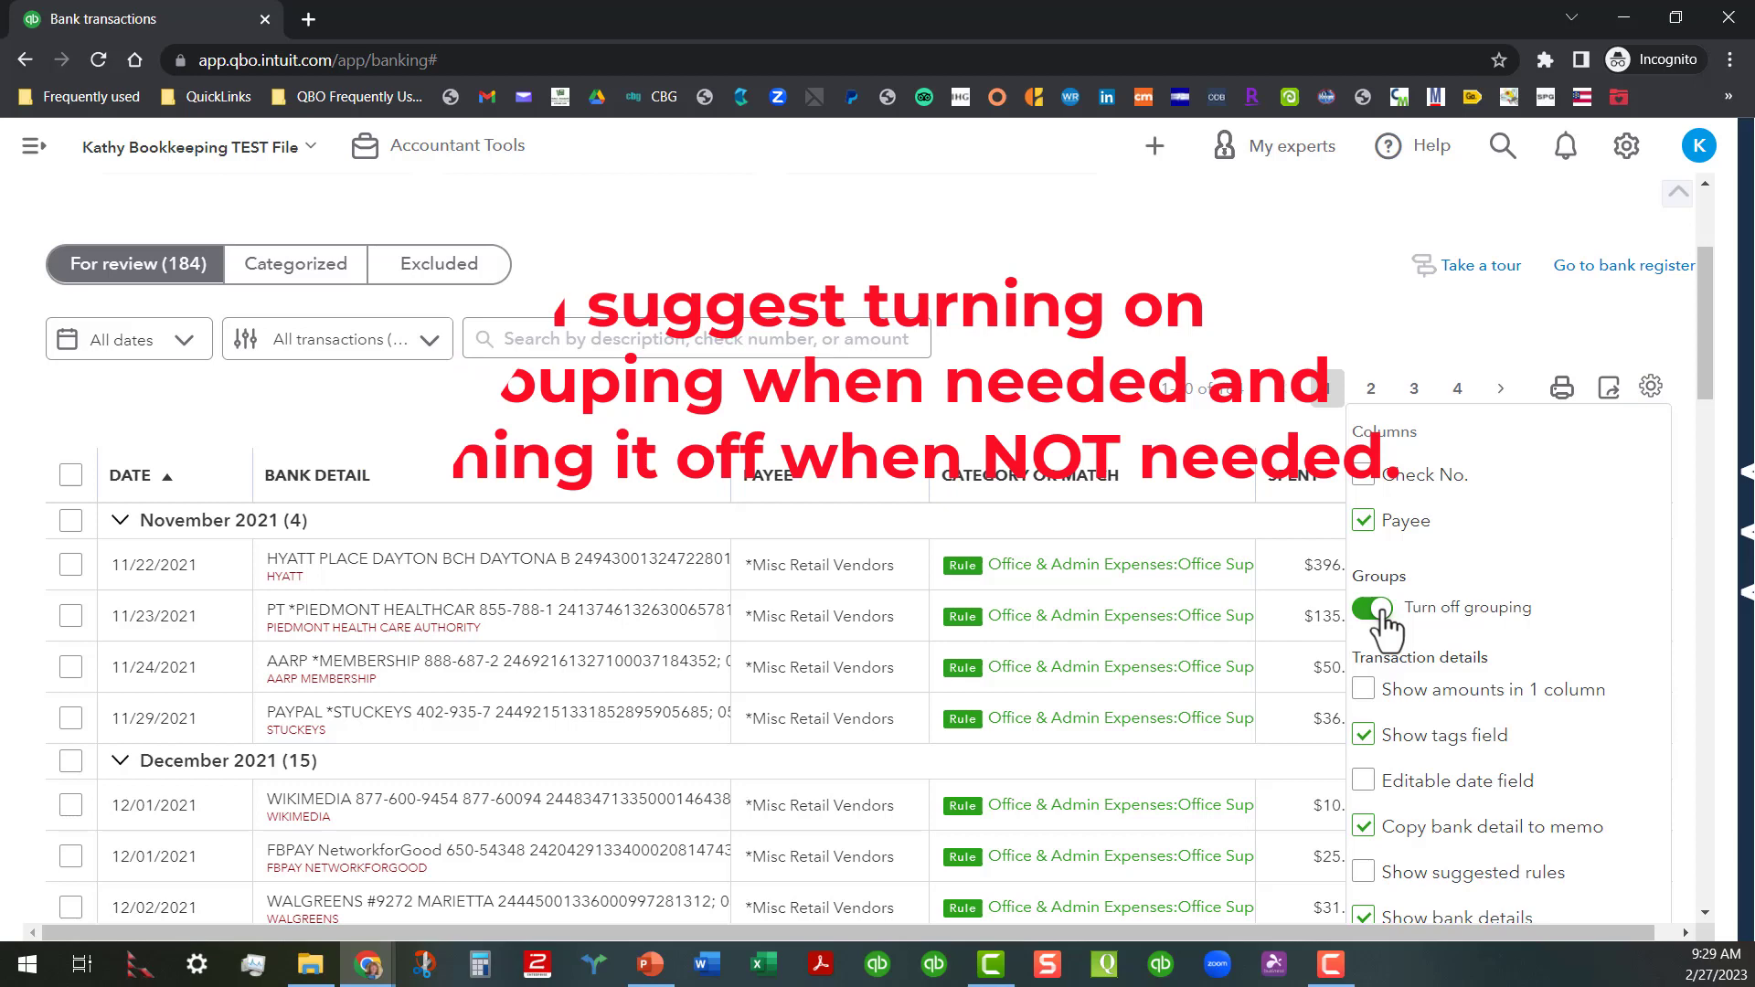
{"action": "left_click", "coordinate": [1383, 618]}
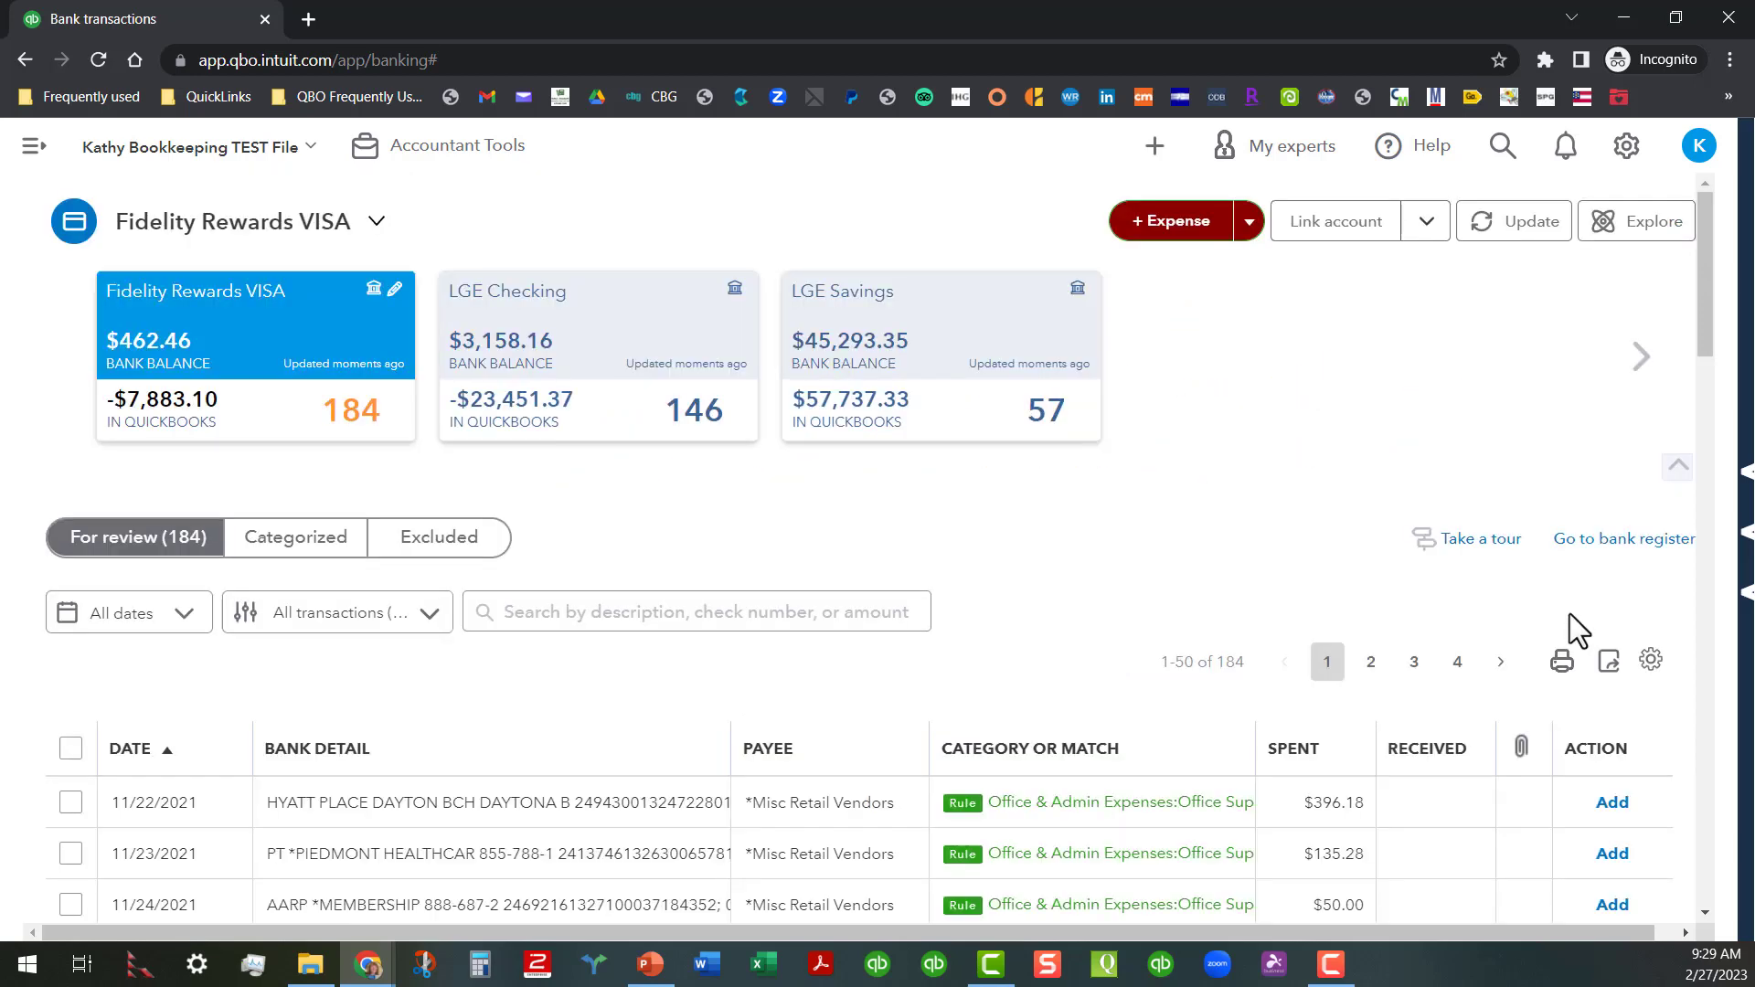
- Enable Editable date field in the For review table settings
{"action": "left_click", "coordinate": [1652, 663]}
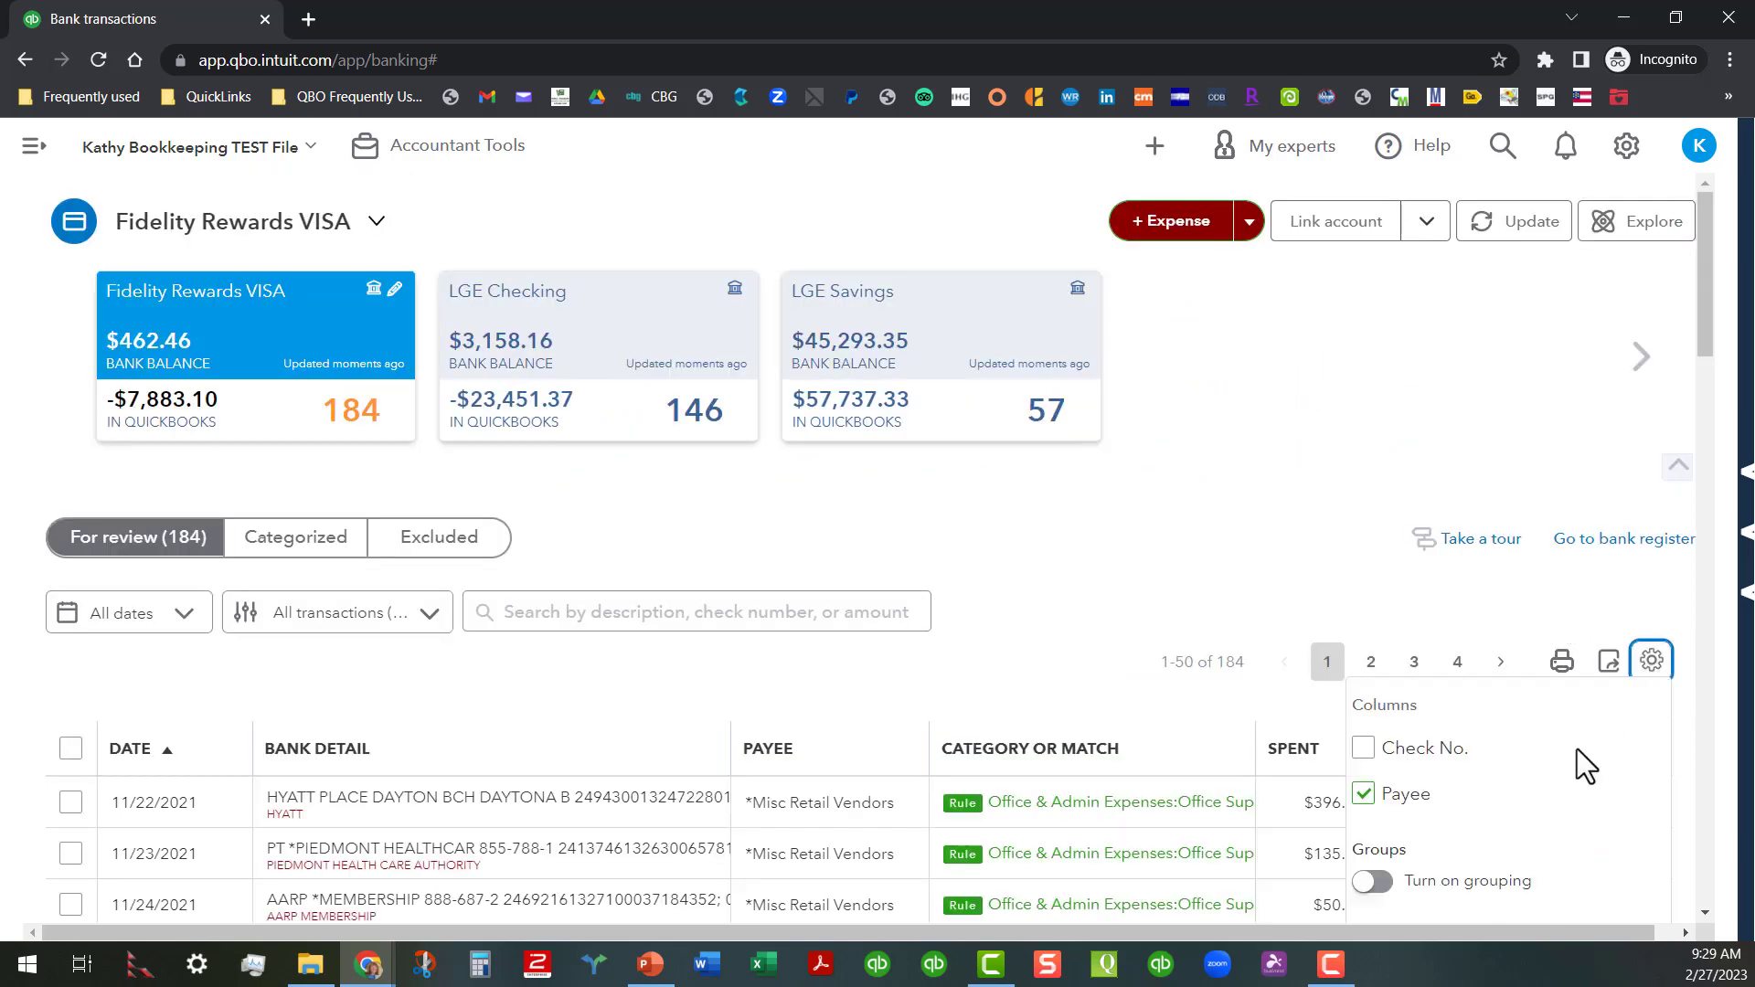
{"action": "scroll", "coordinate": [1577, 749], "scroll_direction": "down", "scroll_amount": 5}
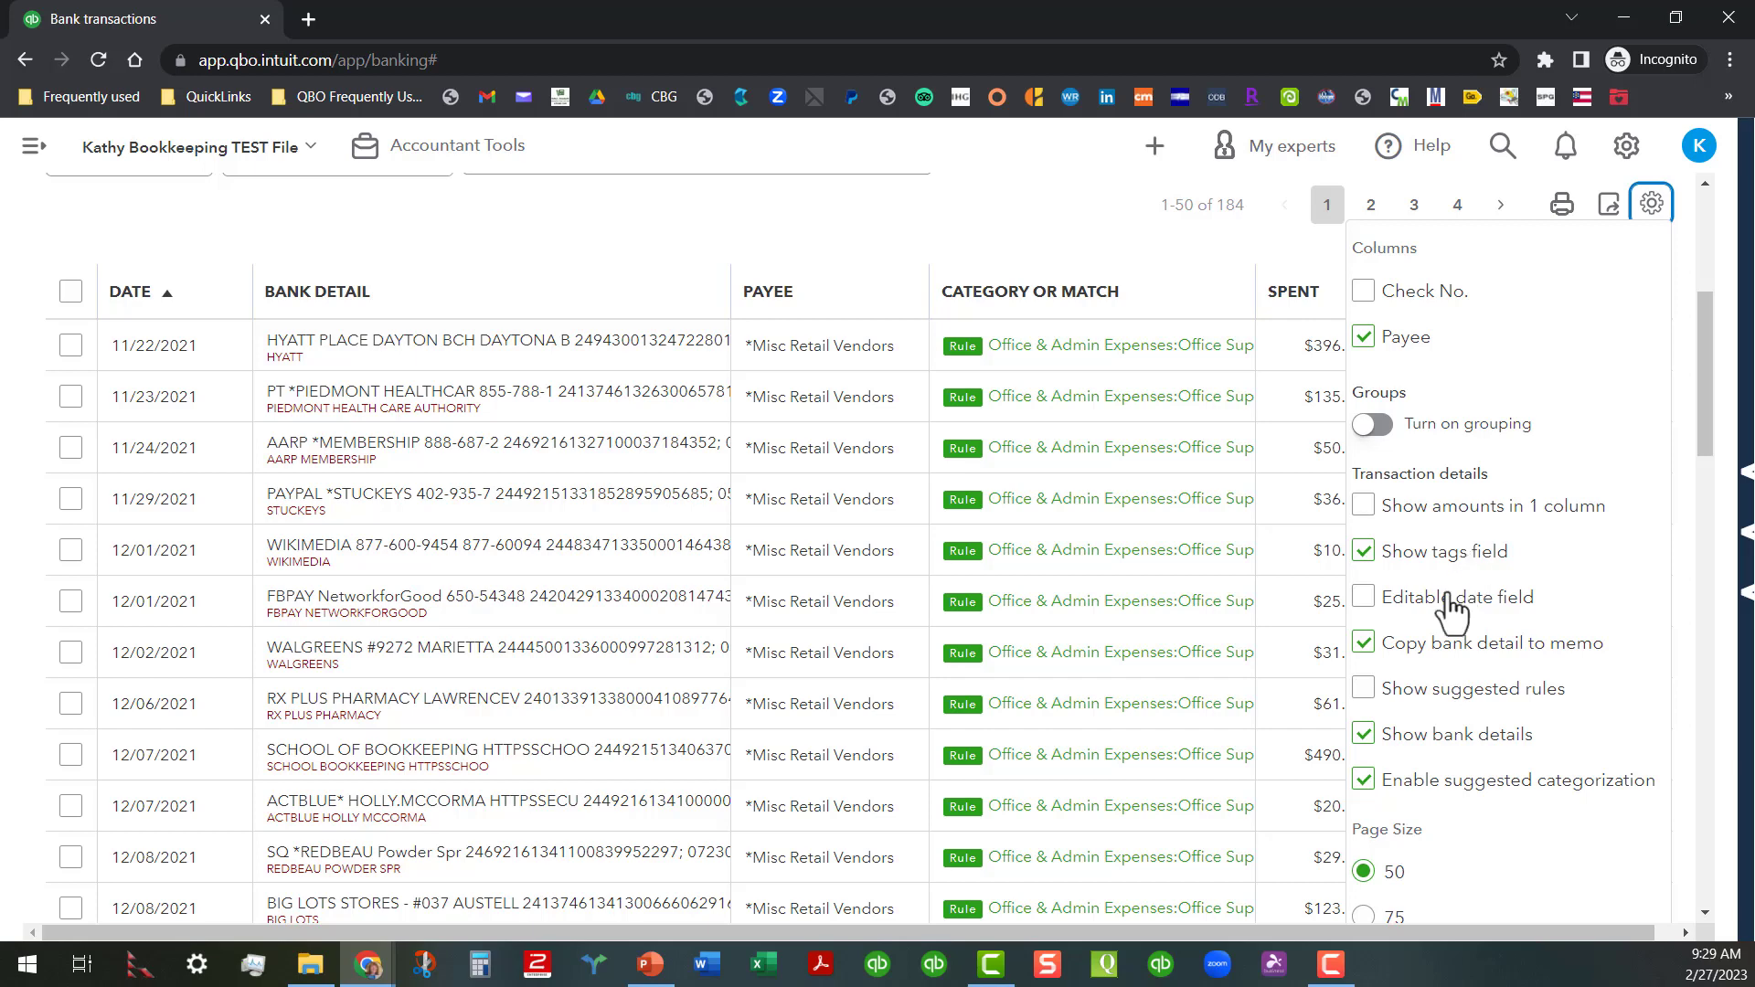
{"action": "left_click", "coordinate": [1365, 607]}
{"action": "left_click", "coordinate": [462, 564]}
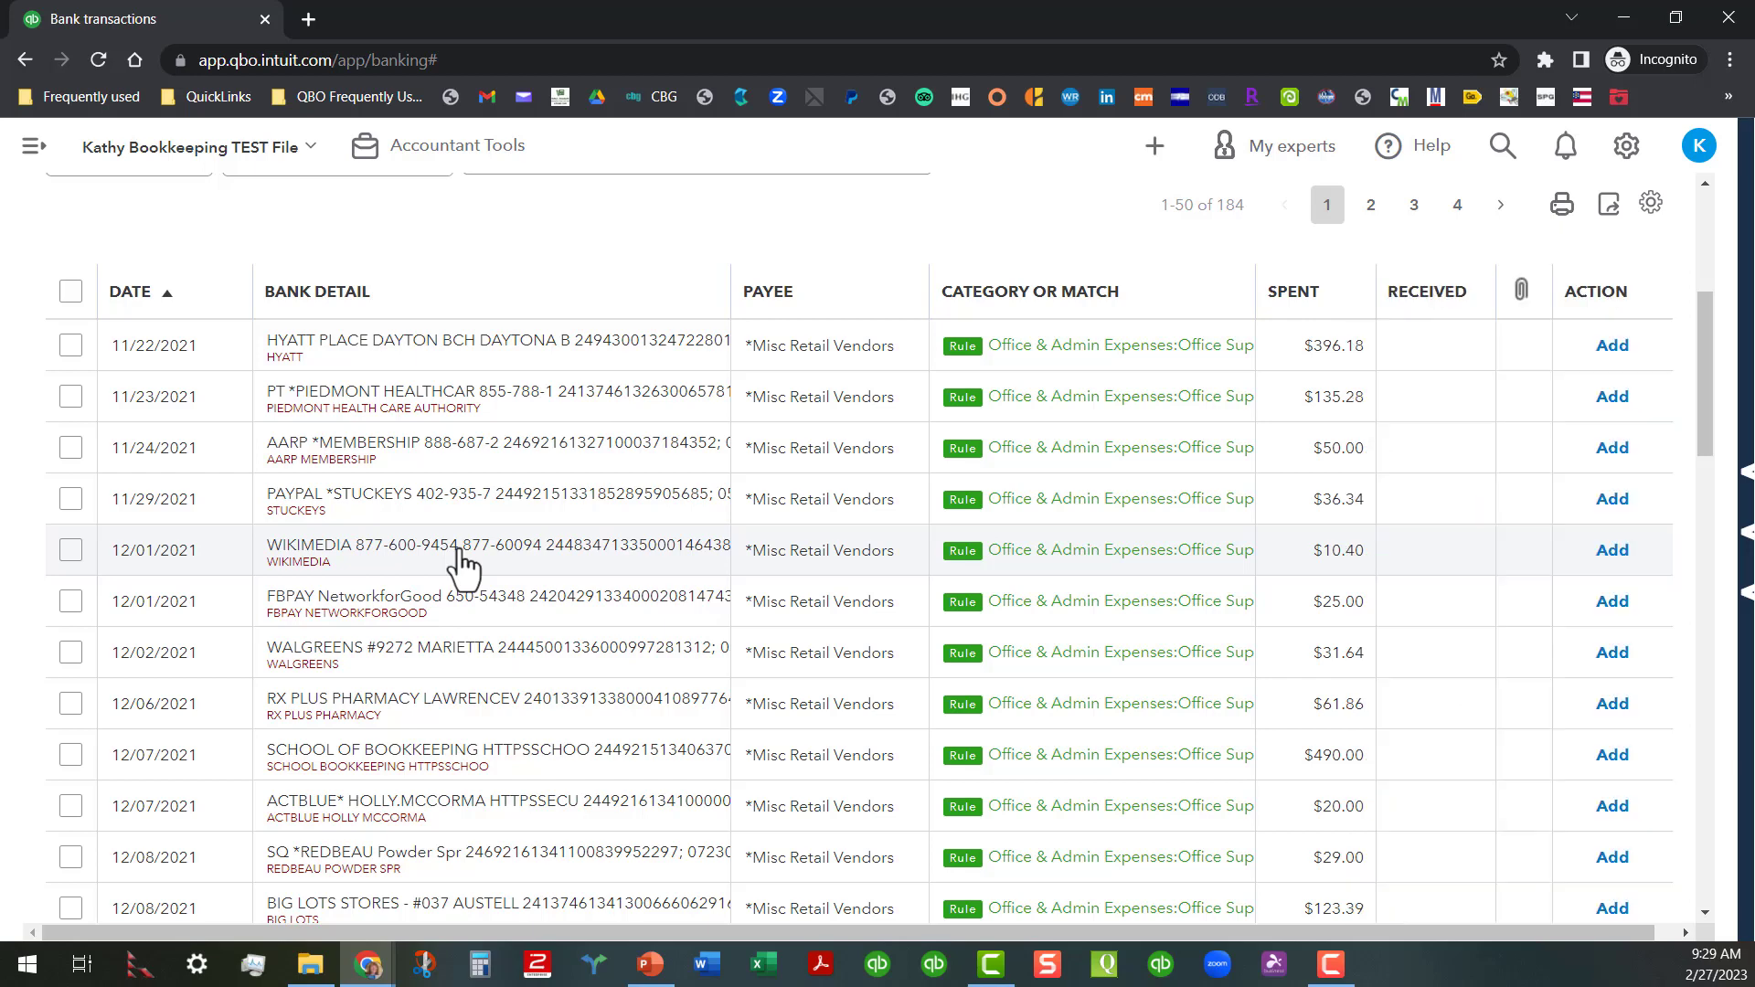
{"action": "left_click", "coordinate": [457, 562]}
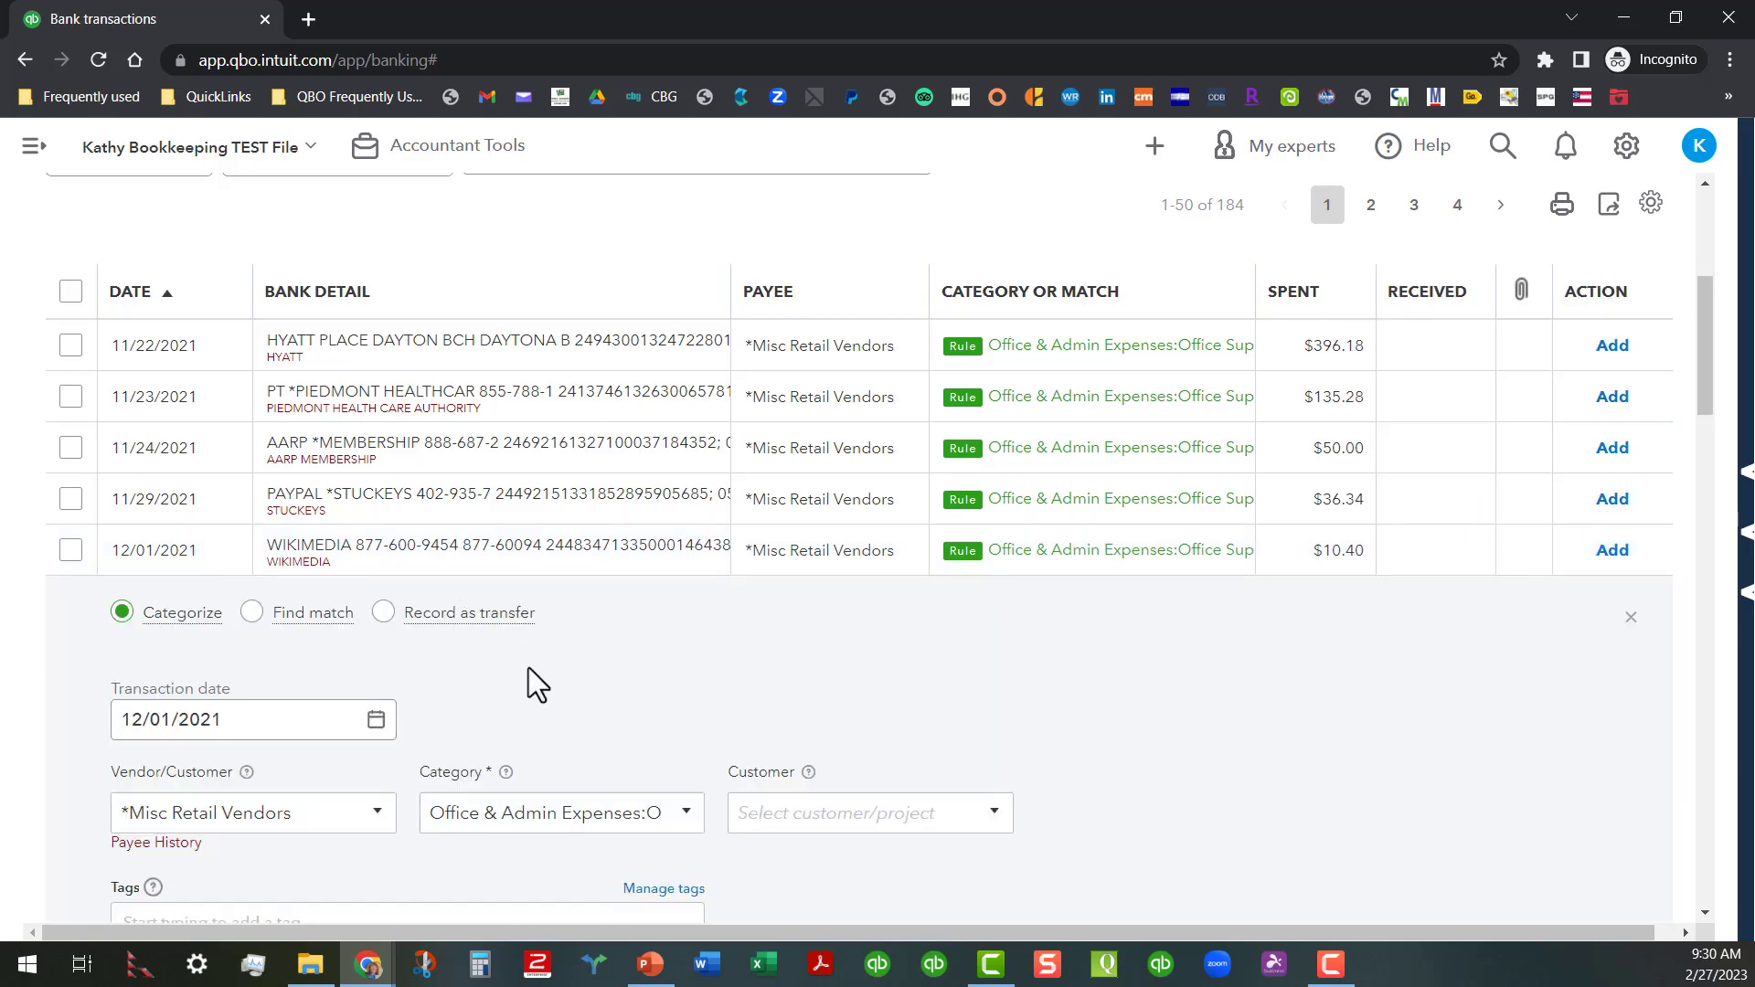
{"action": "left_click", "coordinate": [299, 719]}
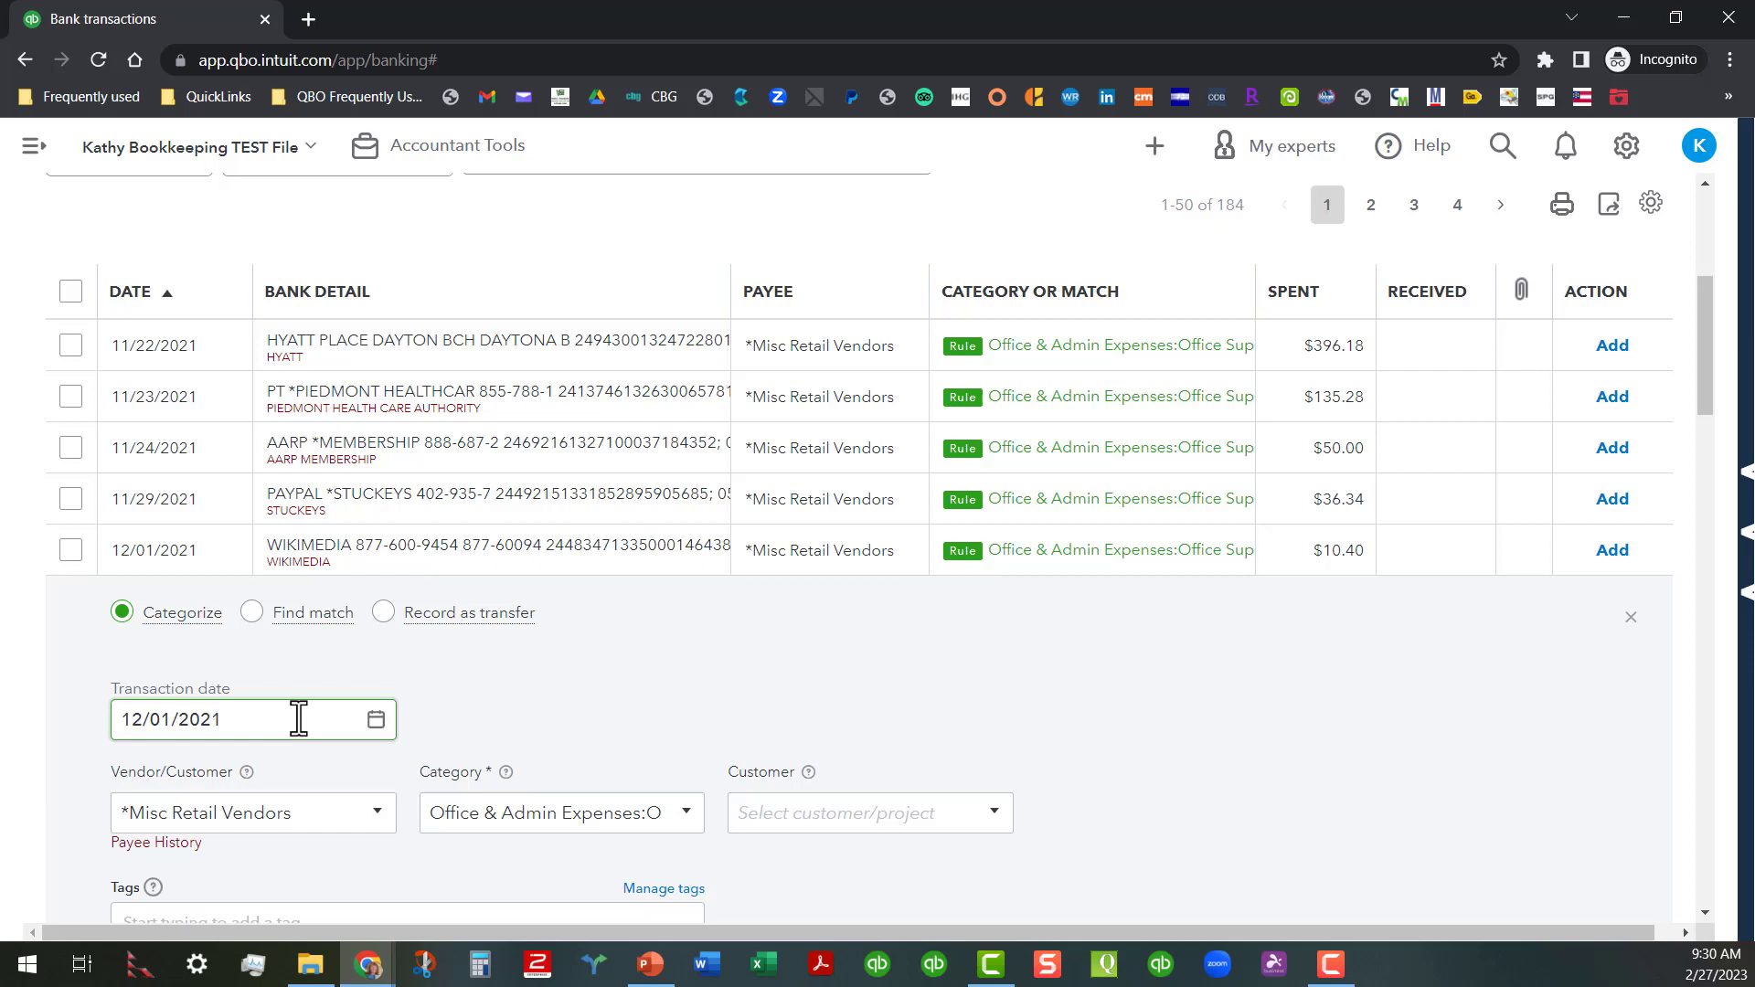
{"action": "left_click", "coordinate": [378, 726]}
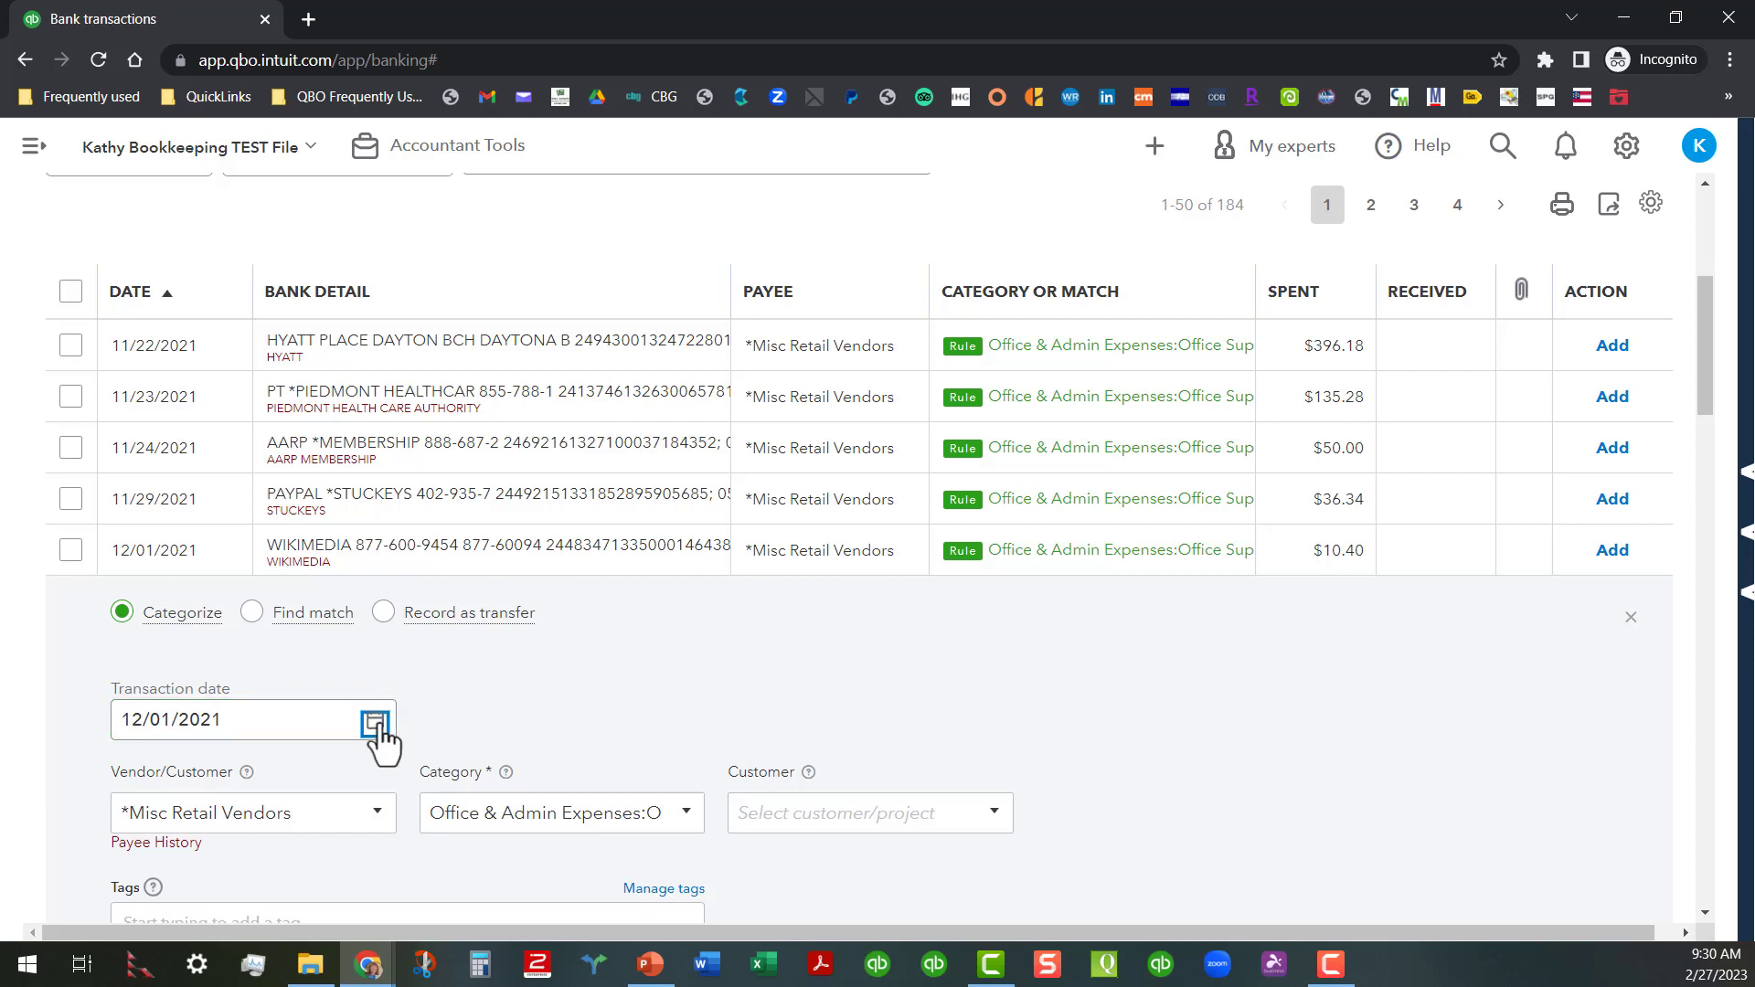
{"action": "left_click", "coordinate": [683, 716]}
{"action": "left_click", "coordinate": [1631, 617]}
- Disable Editable date field in the For review settings and close them
{"action": "left_click", "coordinate": [1651, 205]}
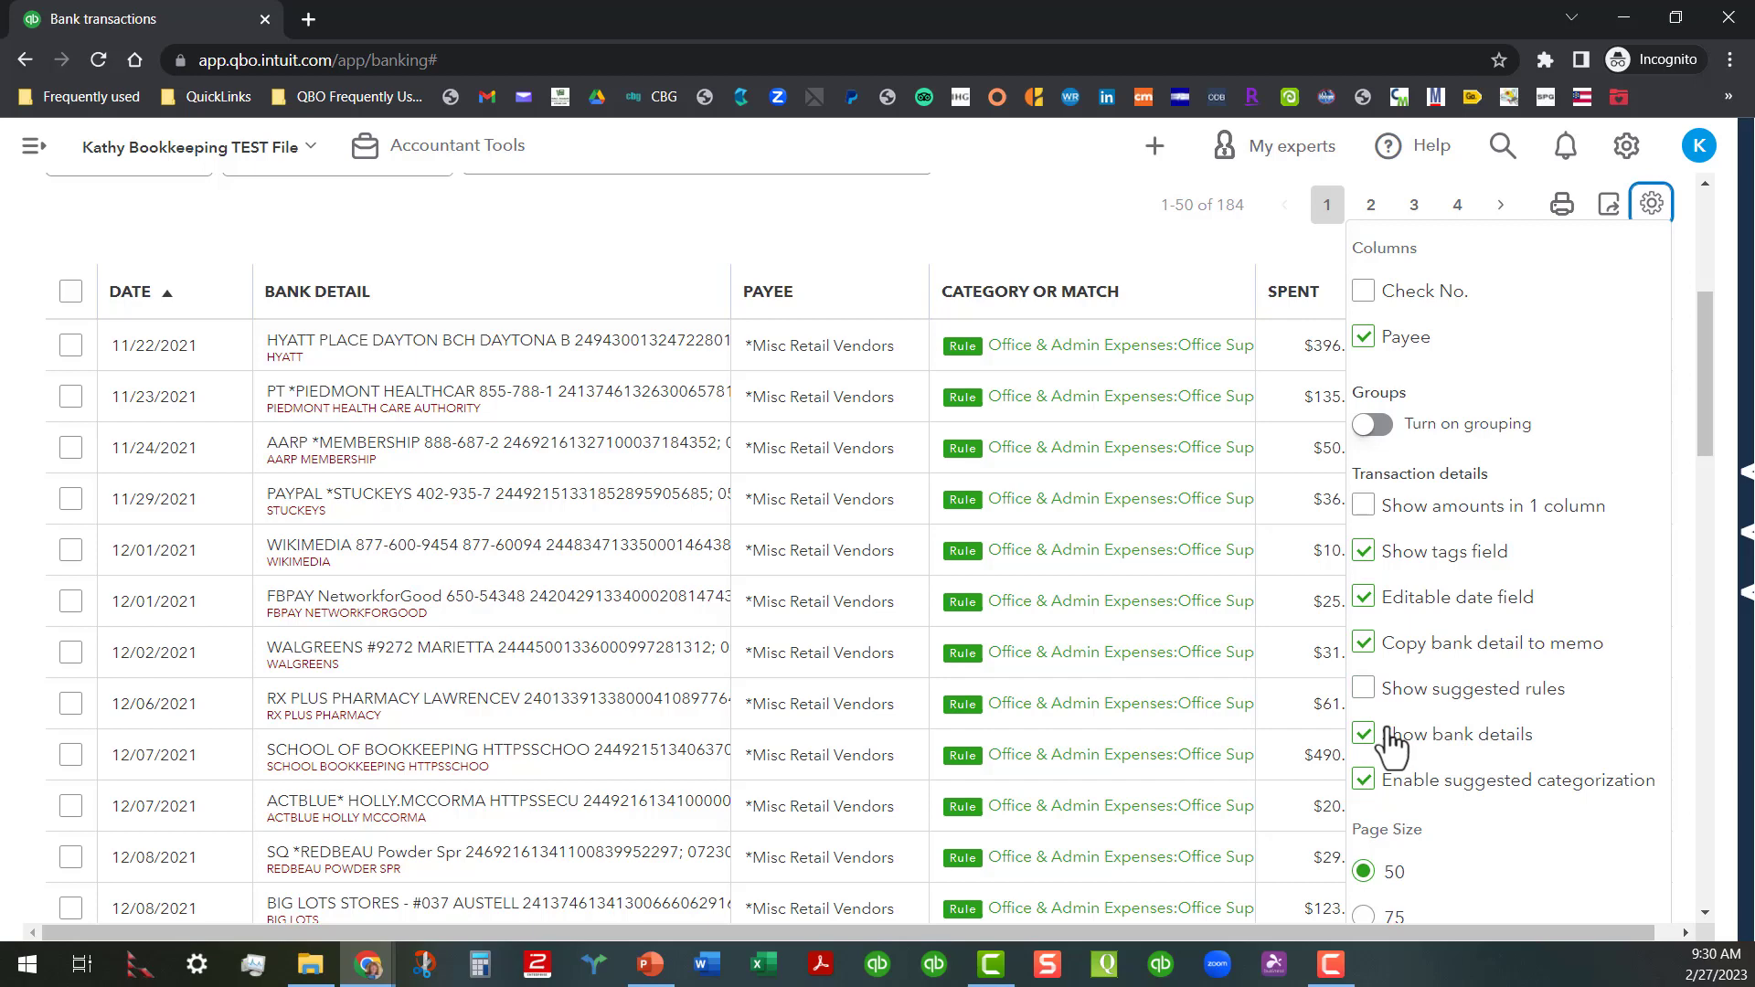
{"action": "left_click", "coordinate": [1362, 597]}
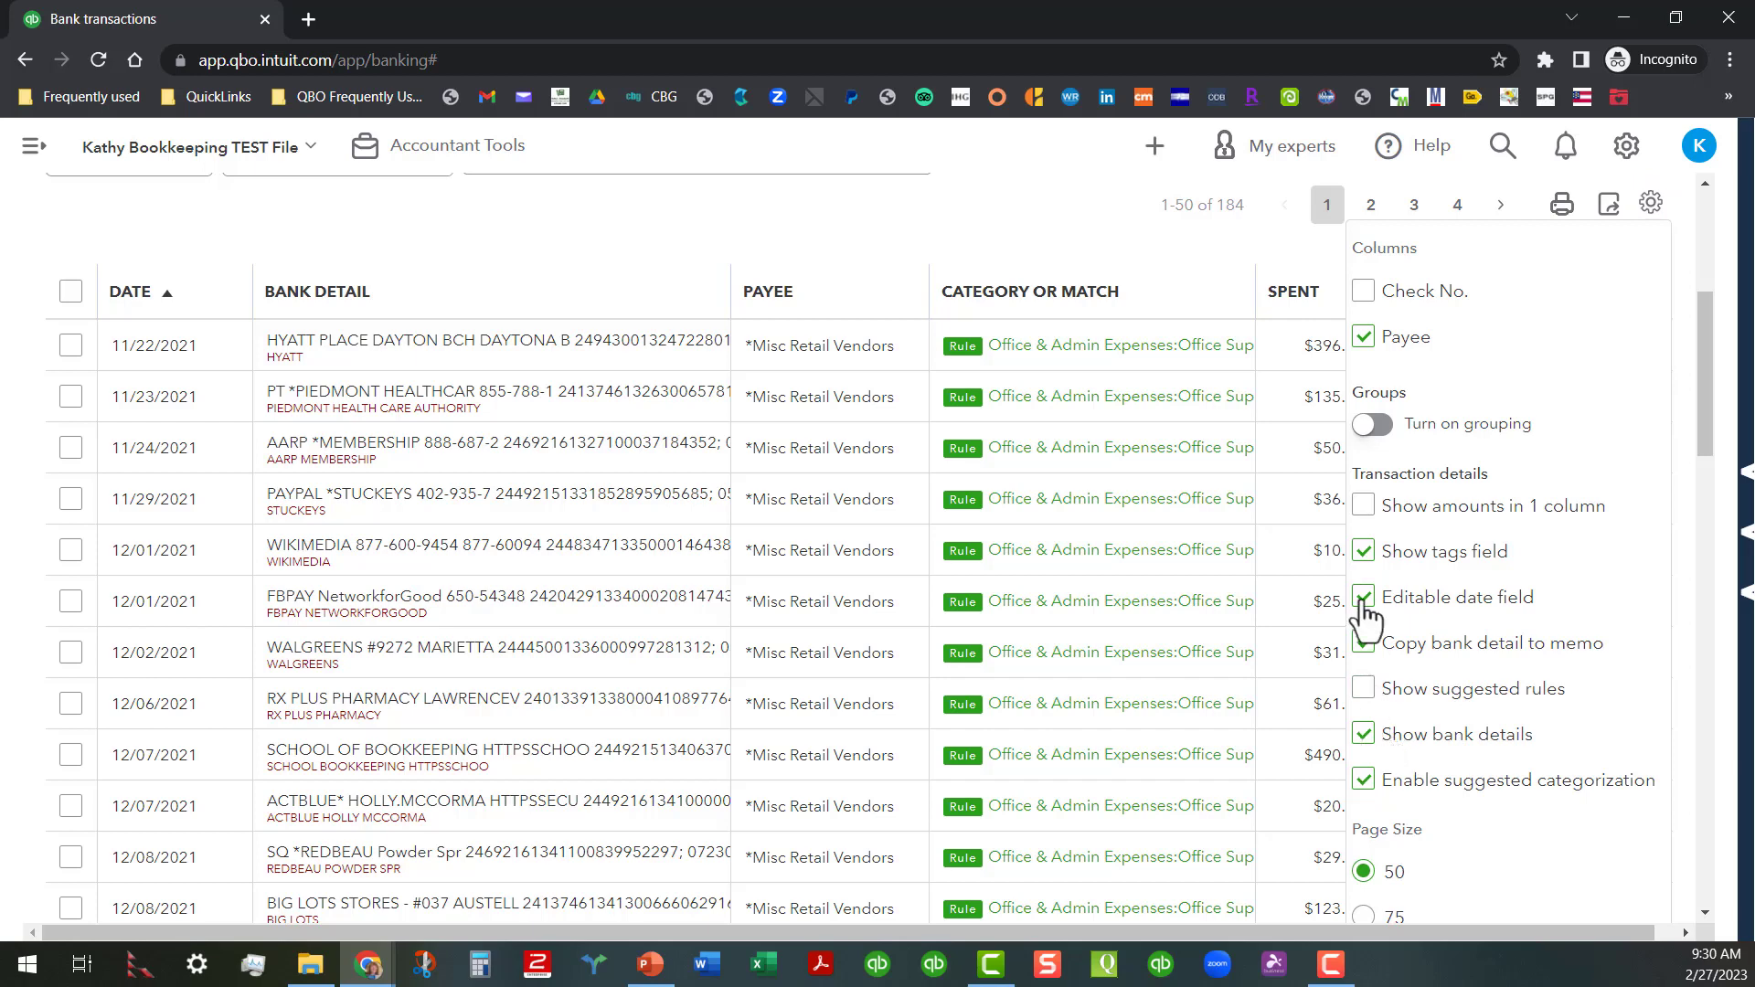
{"action": "left_click", "coordinate": [473, 567]}
- Expand and collapse the Wikimedia transaction to check its fields, then reopen the settings
{"action": "left_click", "coordinate": [472, 566]}
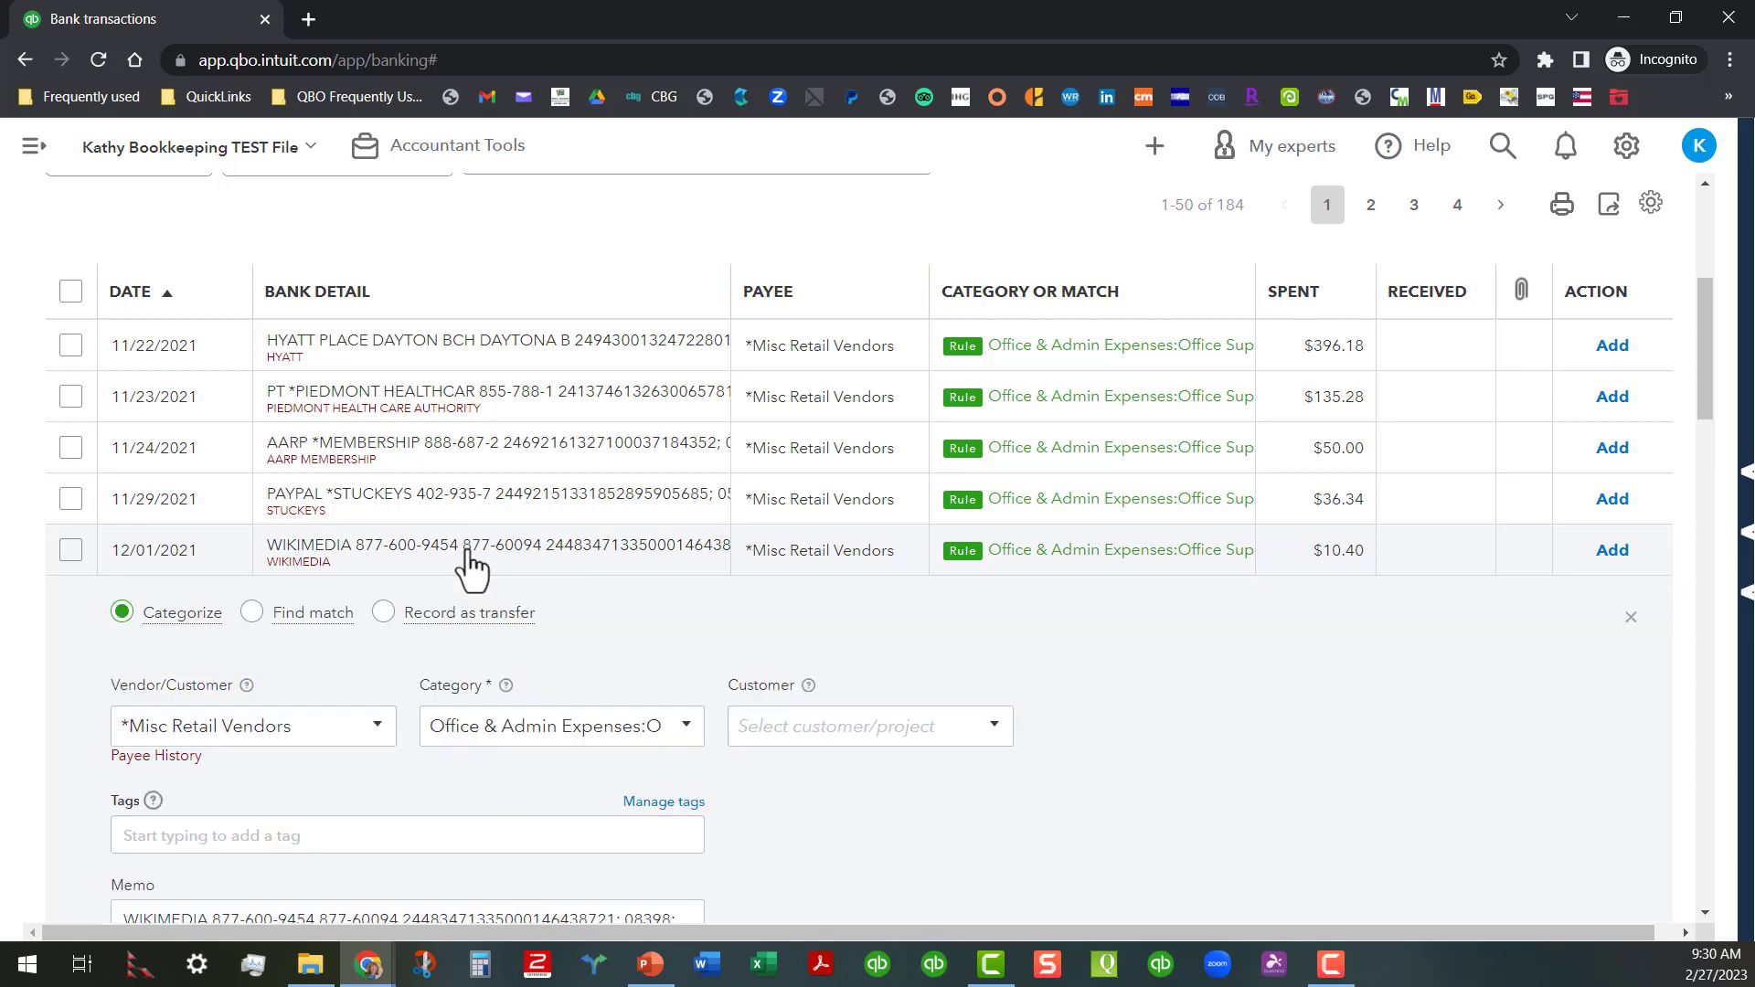
{"action": "left_click", "coordinate": [1629, 620]}
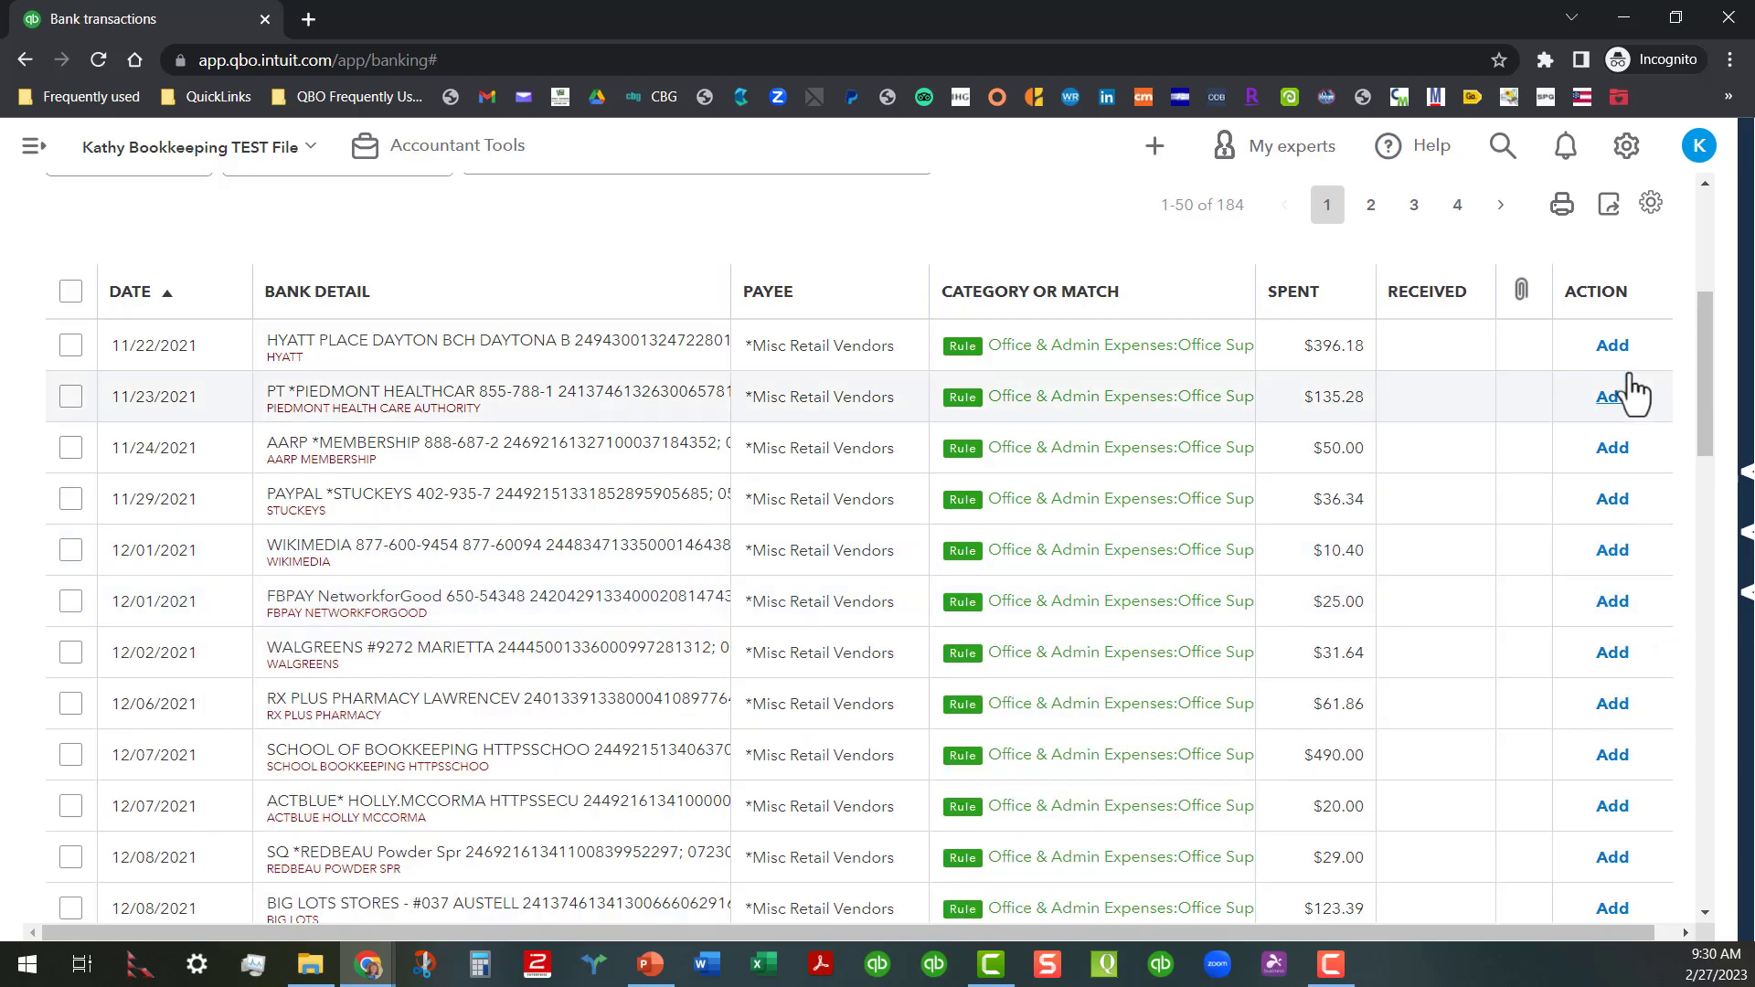
{"action": "left_click", "coordinate": [1651, 208]}
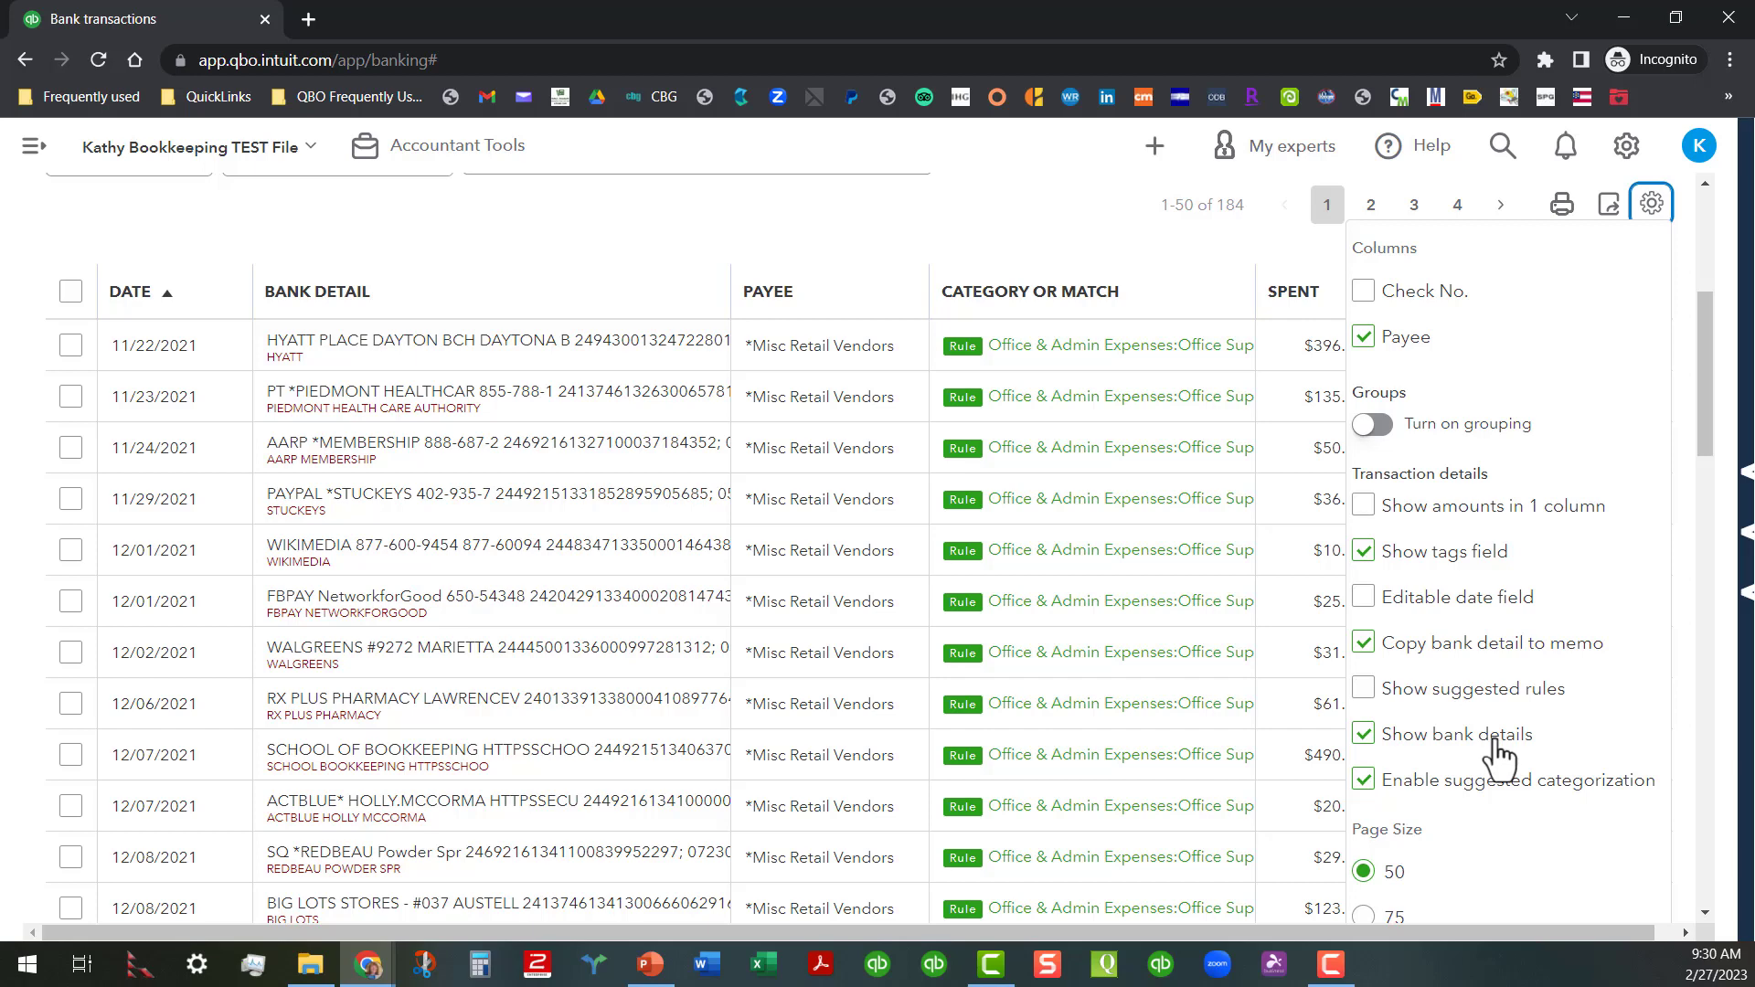
{"action": "left_click", "coordinate": [1364, 737]}
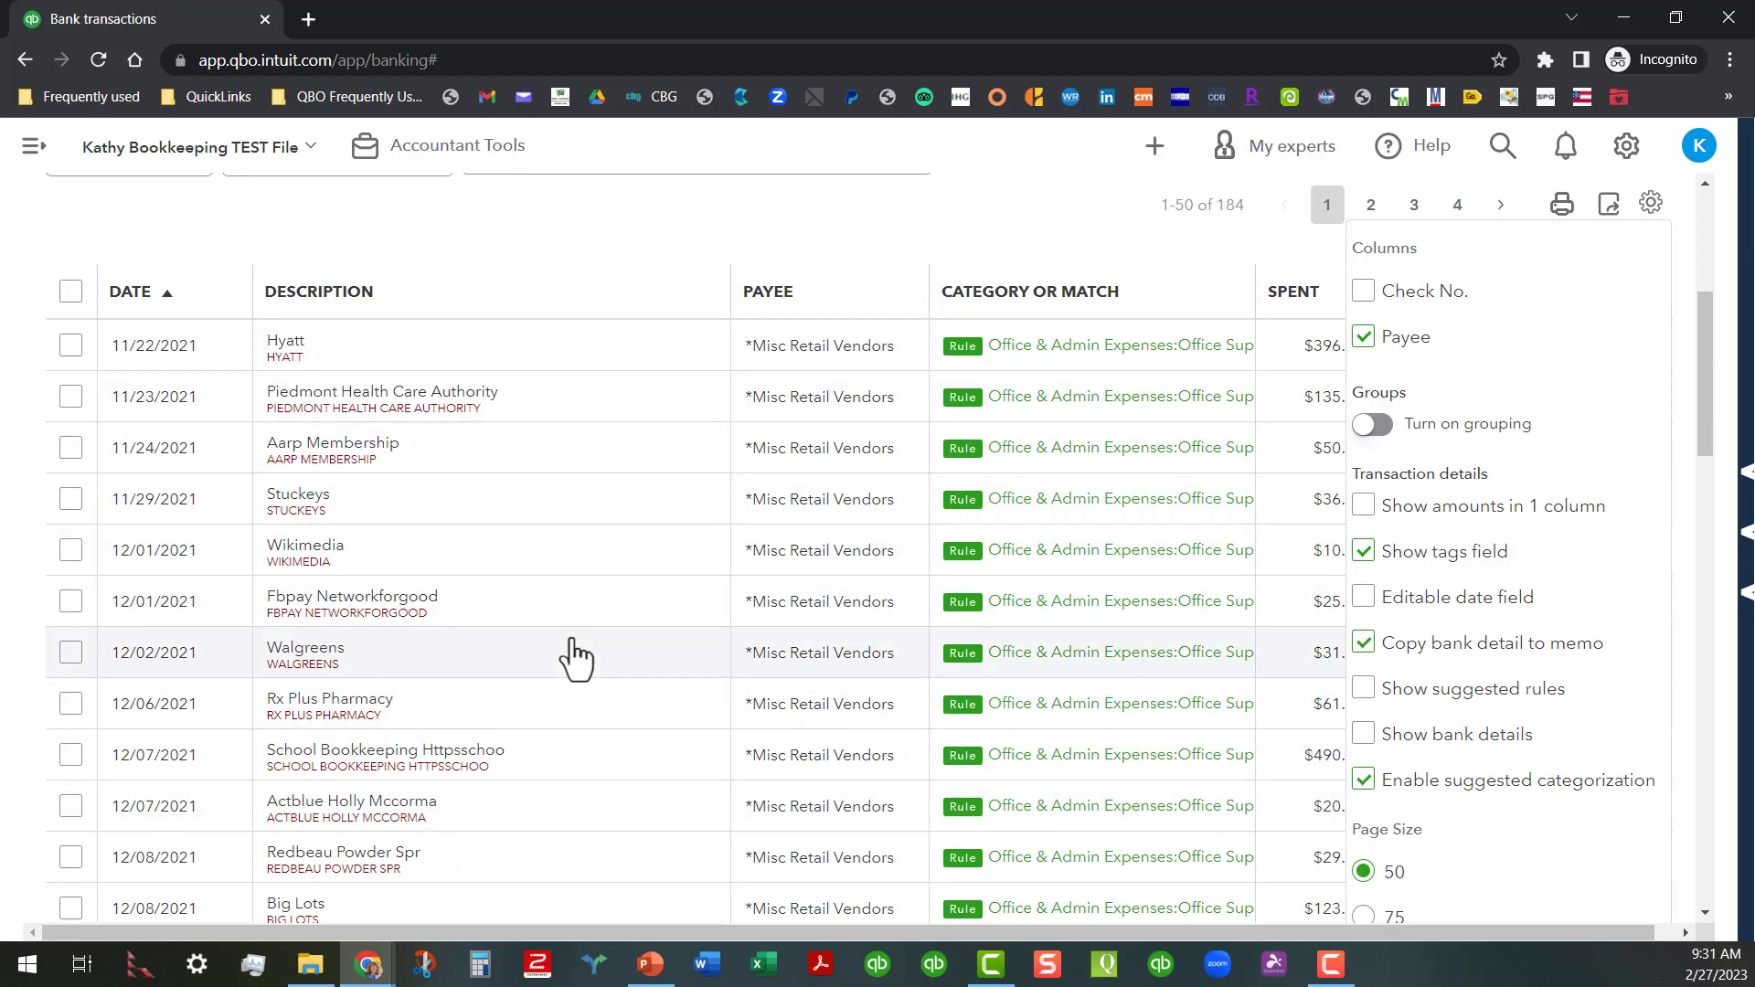
{"action": "left_click", "coordinate": [1364, 737]}
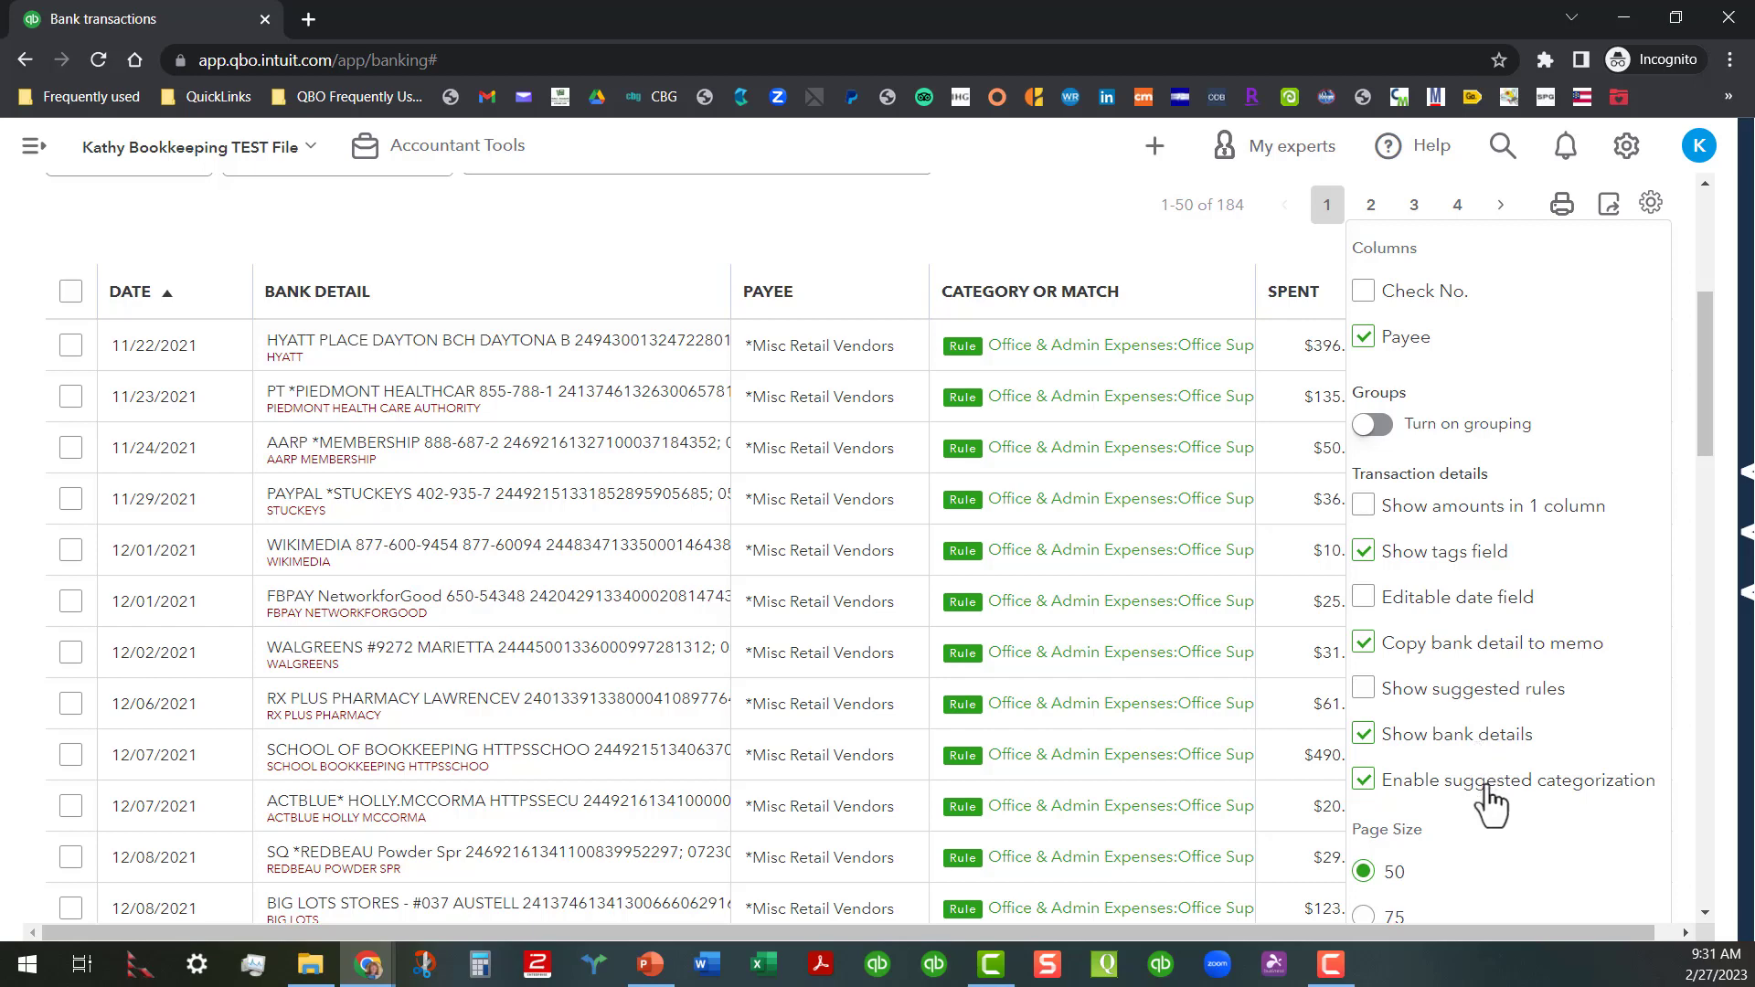
- Expand the Walgreens 12/02/2021 transaction to view its memo and Office Supply Purchase rule
{"action": "left_click", "coordinate": [619, 658]}
{"action": "left_click", "coordinate": [619, 653]}
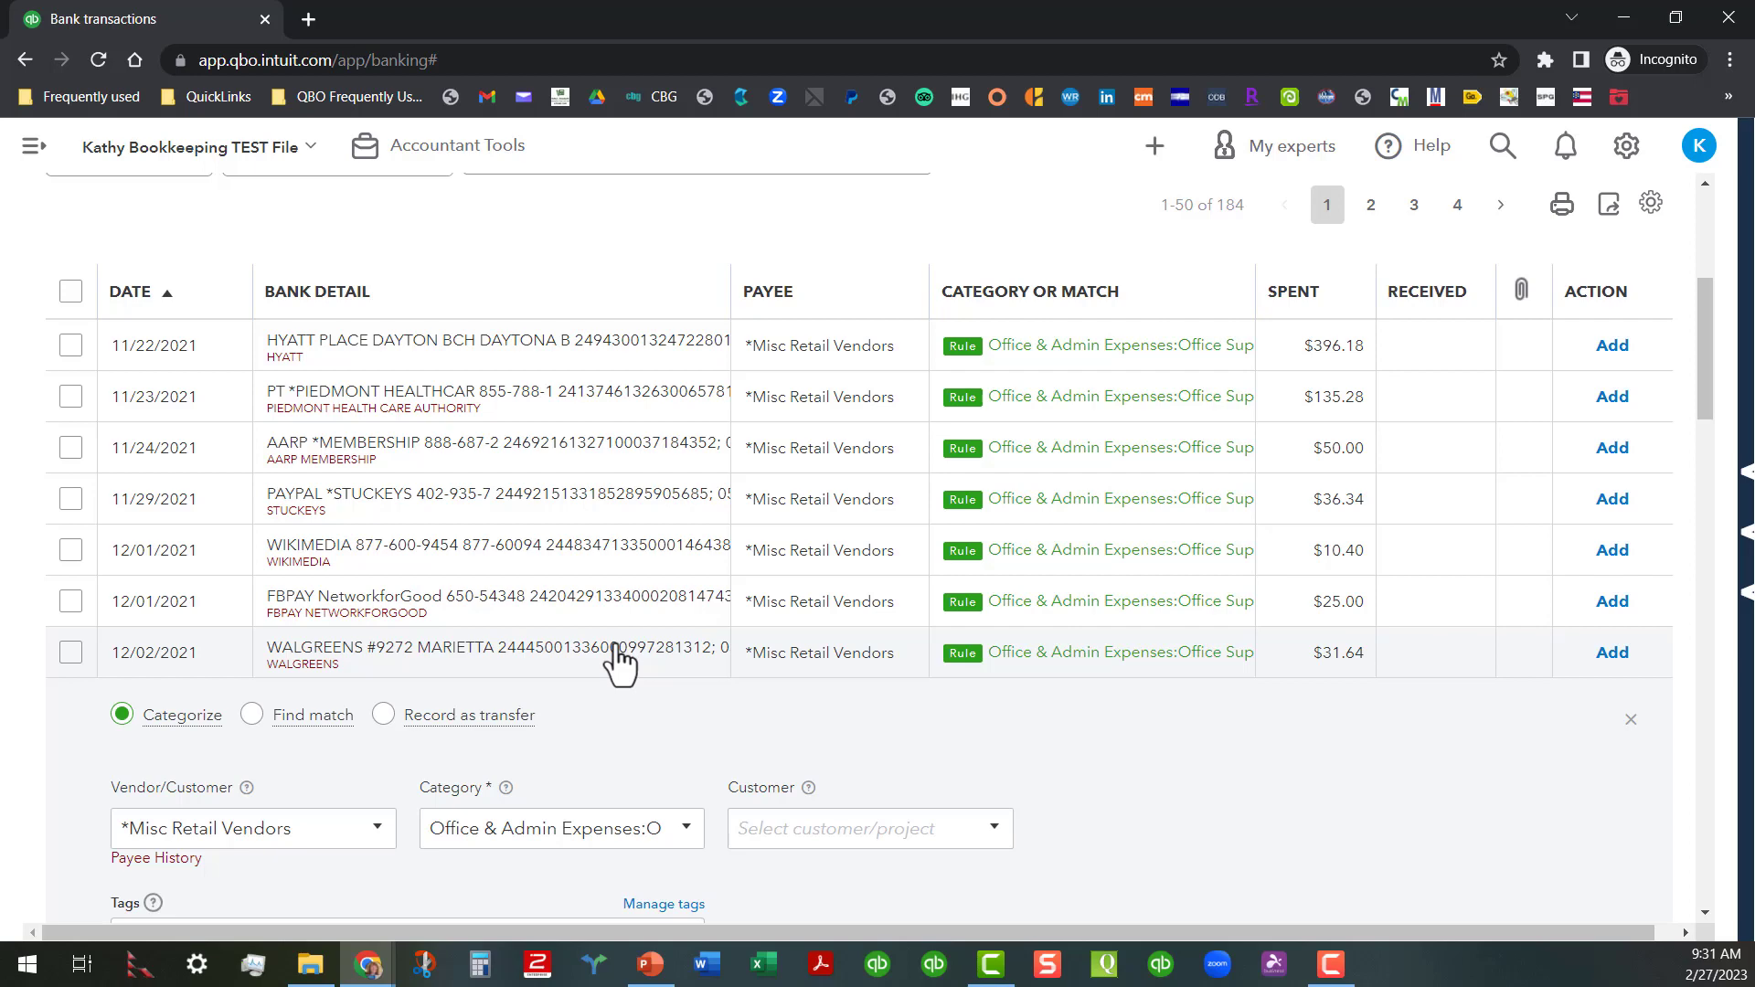
{"action": "scroll", "coordinate": [1167, 770], "scroll_direction": "down", "scroll_amount": 1}
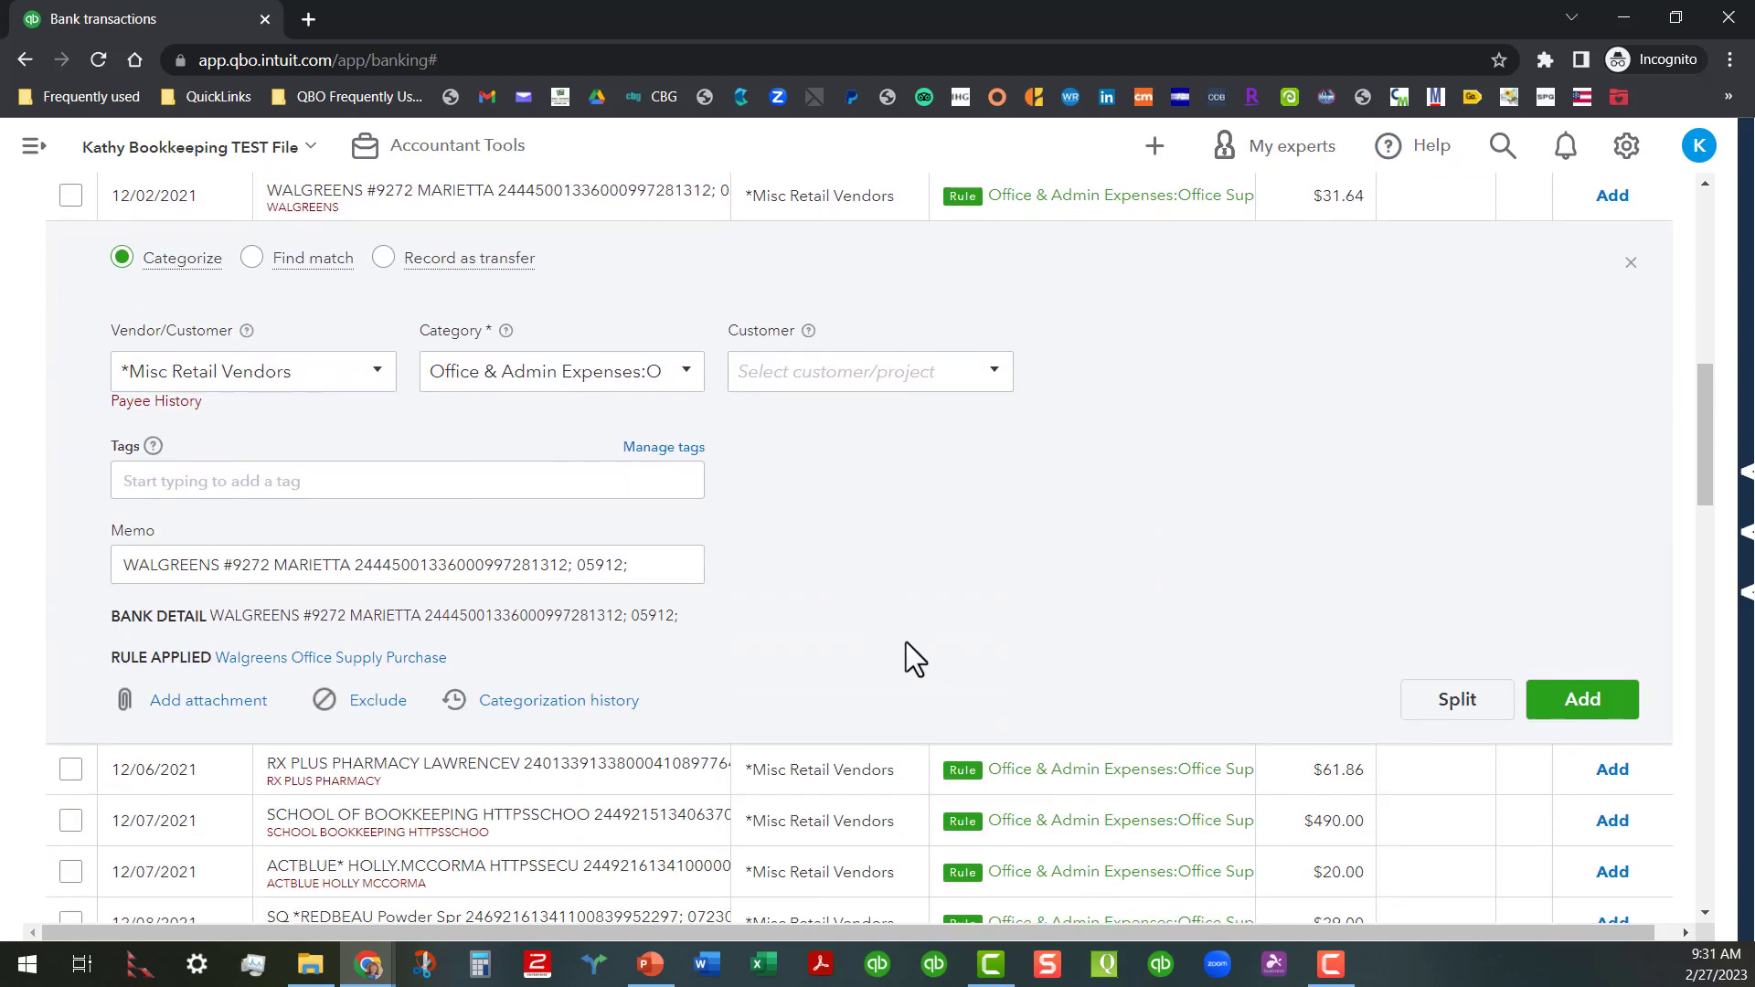
- Use Walgreens' categorization history to assign Owner's Pay & Personal Expenses
{"action": "left_click", "coordinate": [561, 701]}
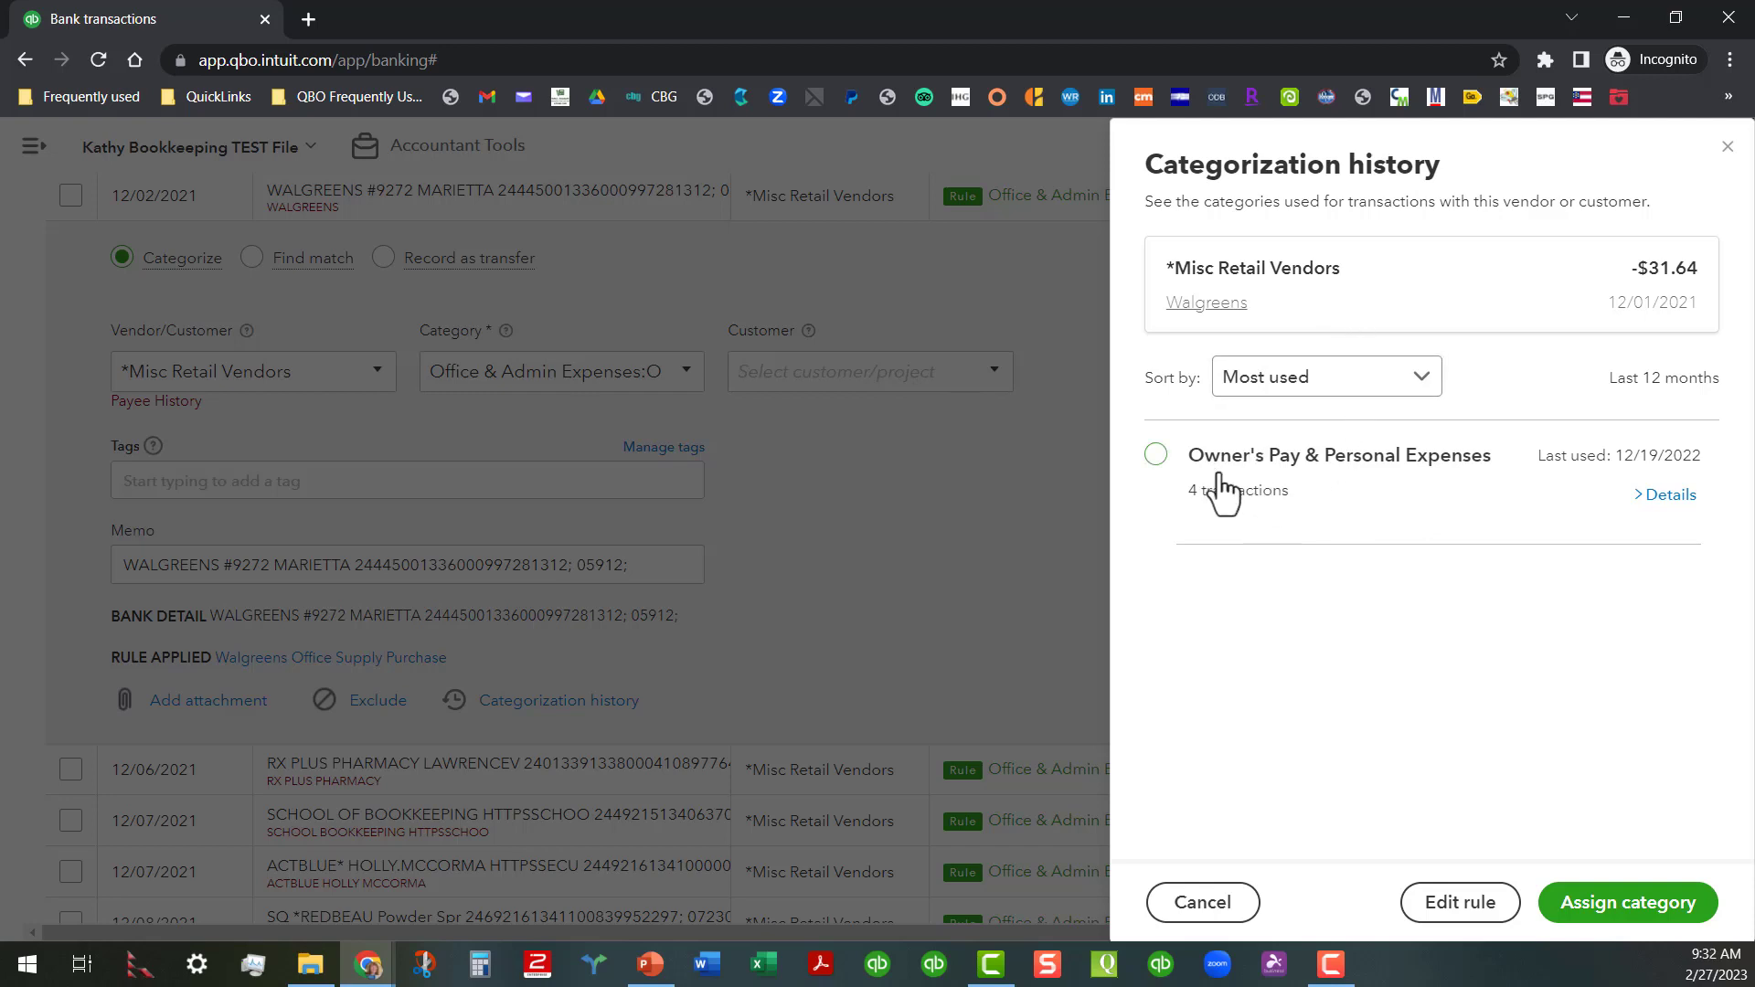
{"action": "left_click", "coordinate": [1665, 509]}
{"action": "scroll", "coordinate": [1539, 559], "scroll_direction": "down", "scroll_amount": 1}
{"action": "scroll", "coordinate": [1539, 569], "scroll_direction": "down", "scroll_amount": 3}
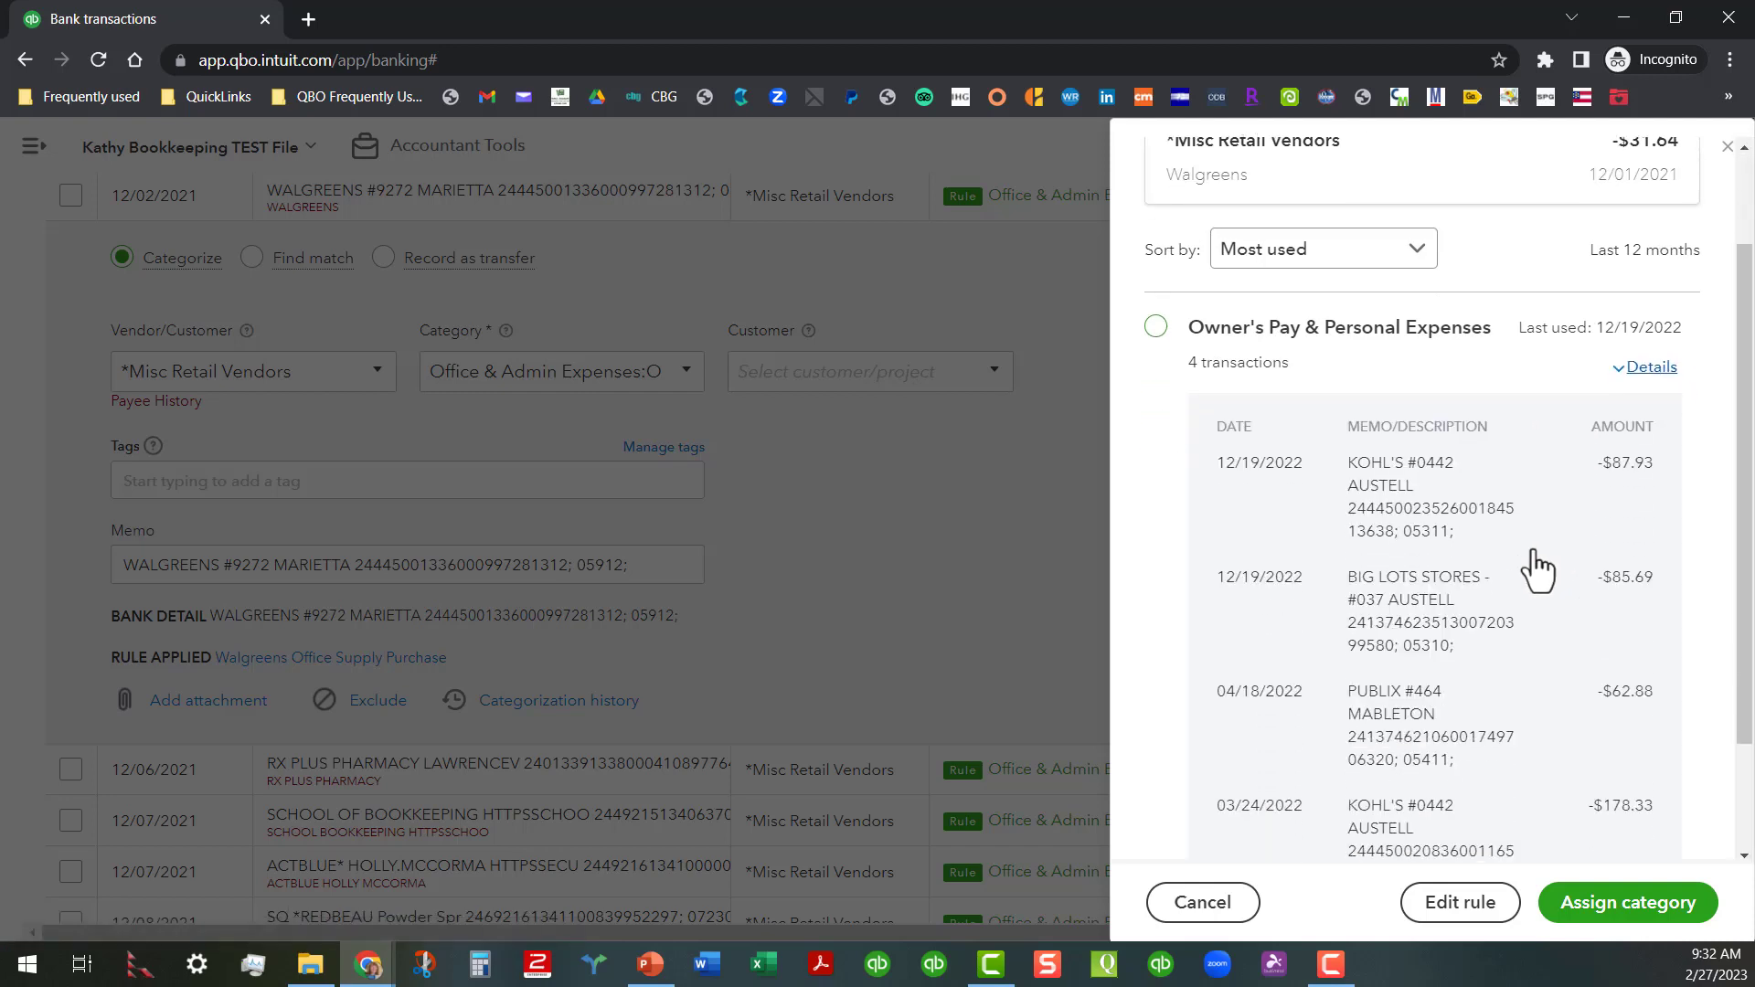
{"action": "scroll", "coordinate": [1535, 568], "scroll_direction": "up", "scroll_amount": 2}
{"action": "scroll", "coordinate": [1535, 569], "scroll_direction": "up", "scroll_amount": 2}
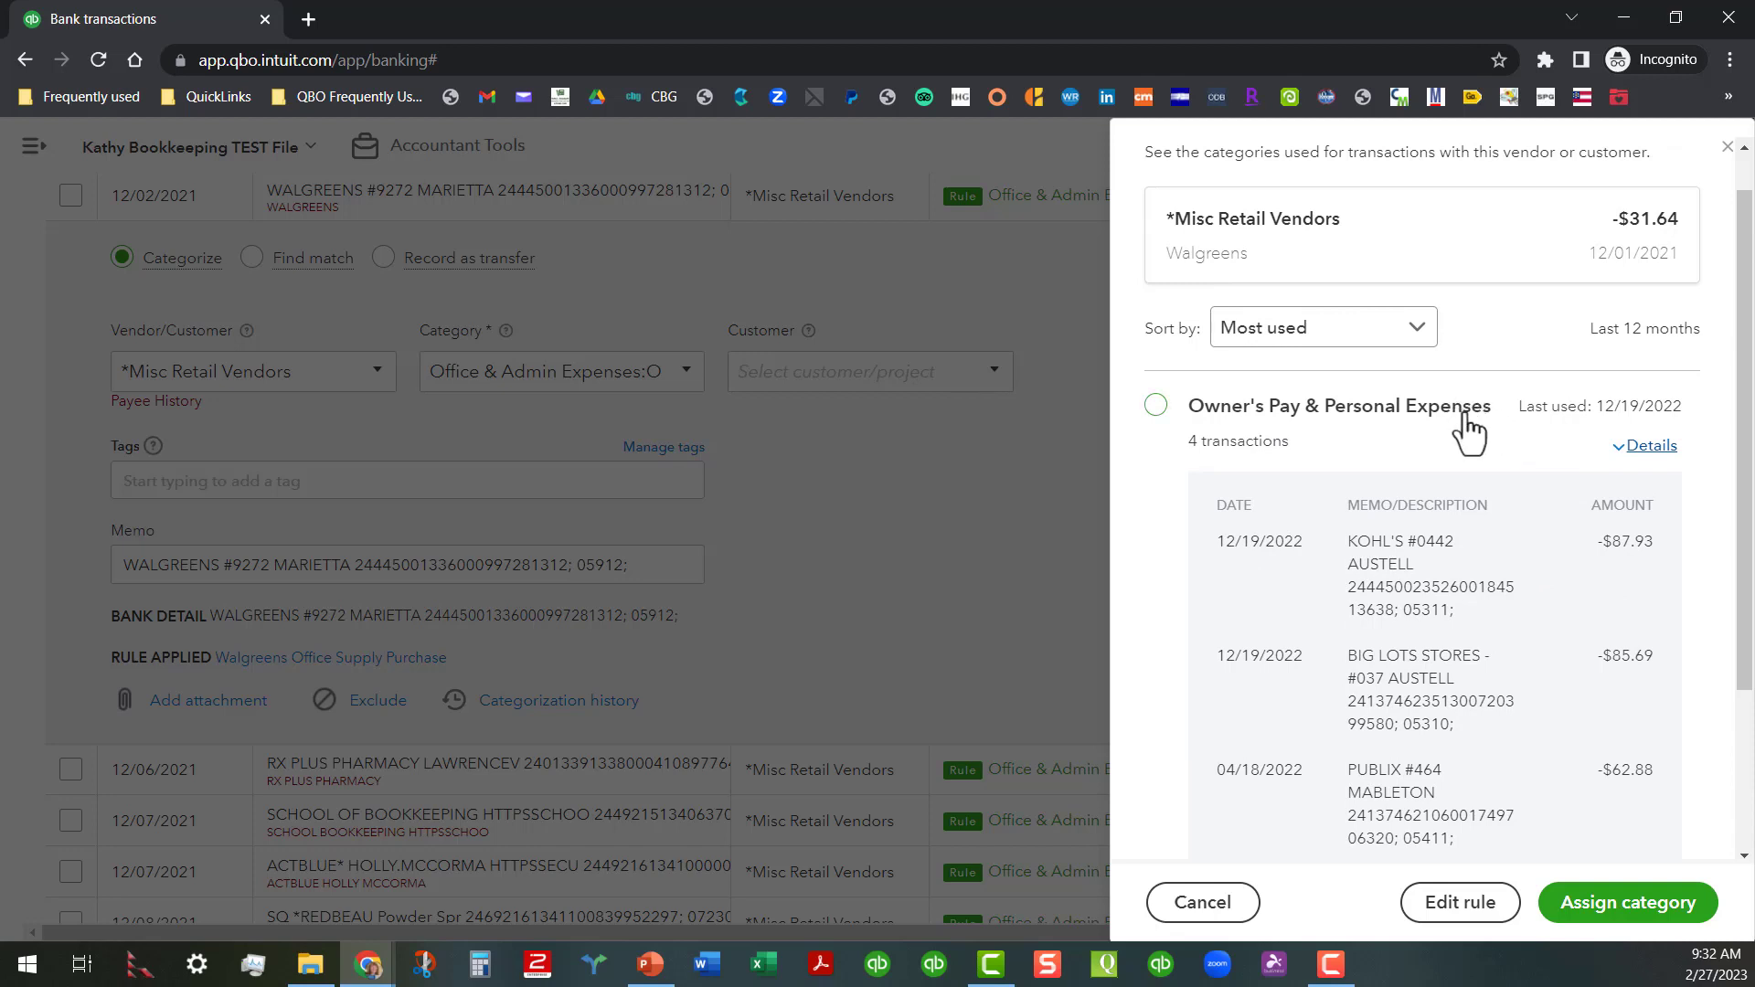
{"action": "left_click", "coordinate": [1155, 407]}
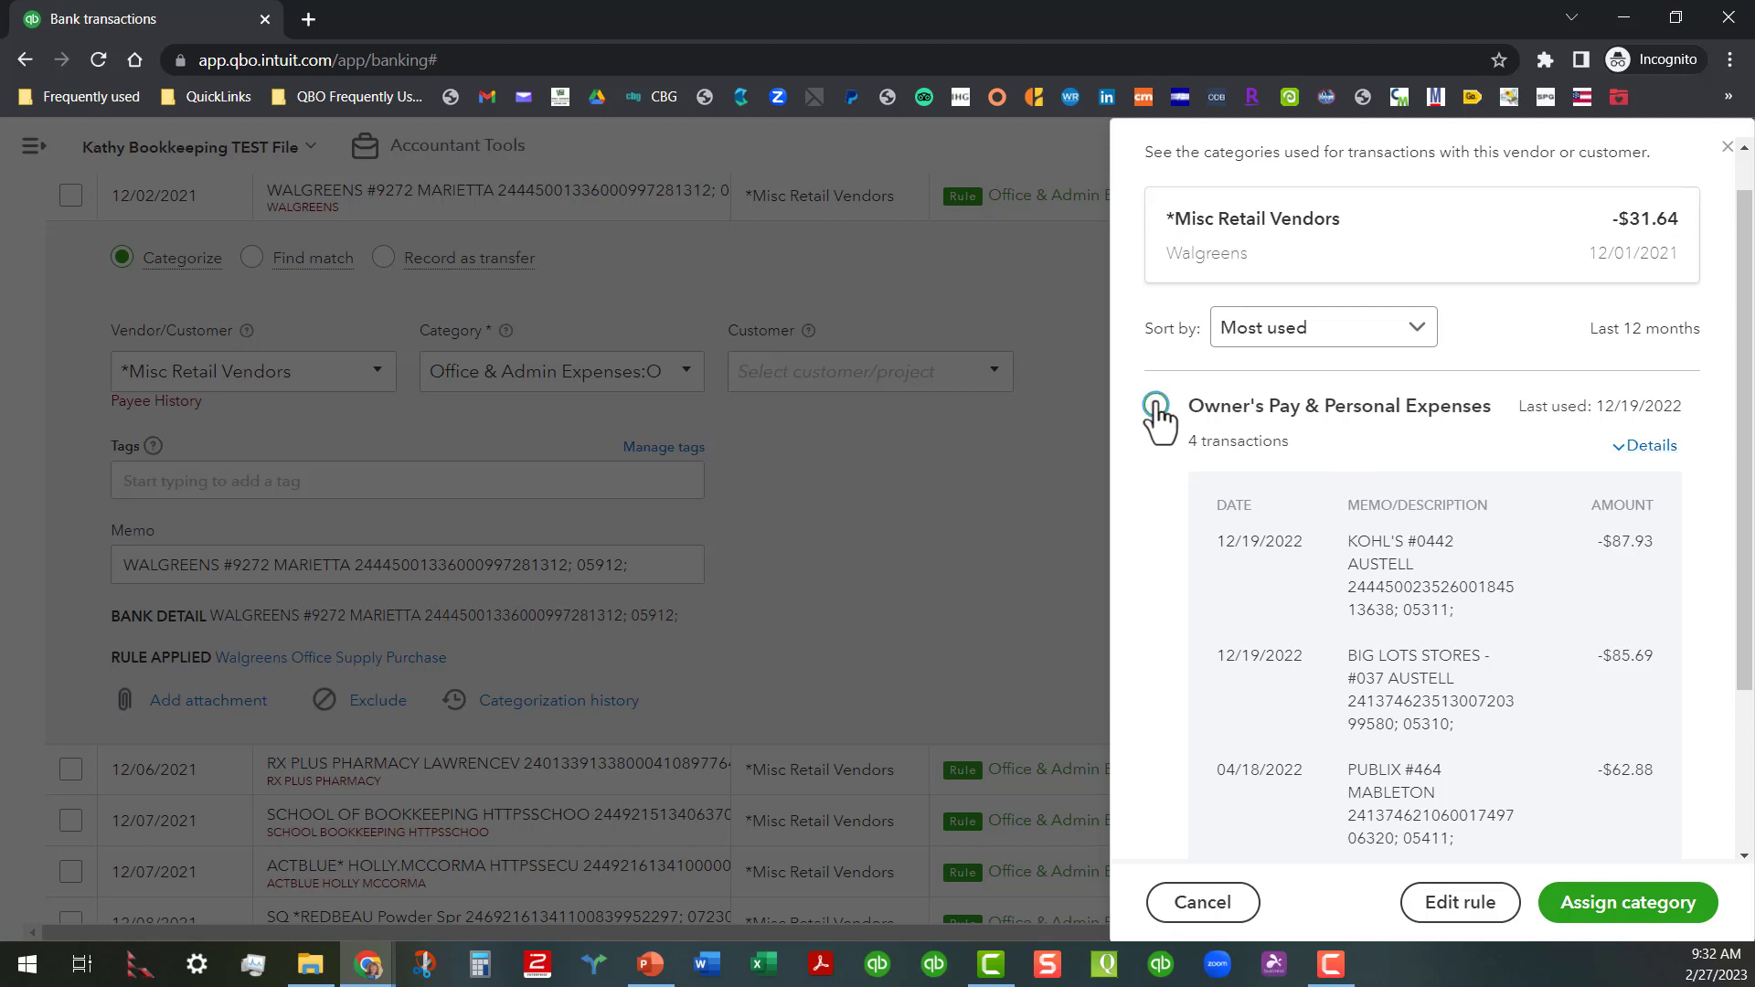
{"action": "left_click", "coordinate": [1625, 902]}
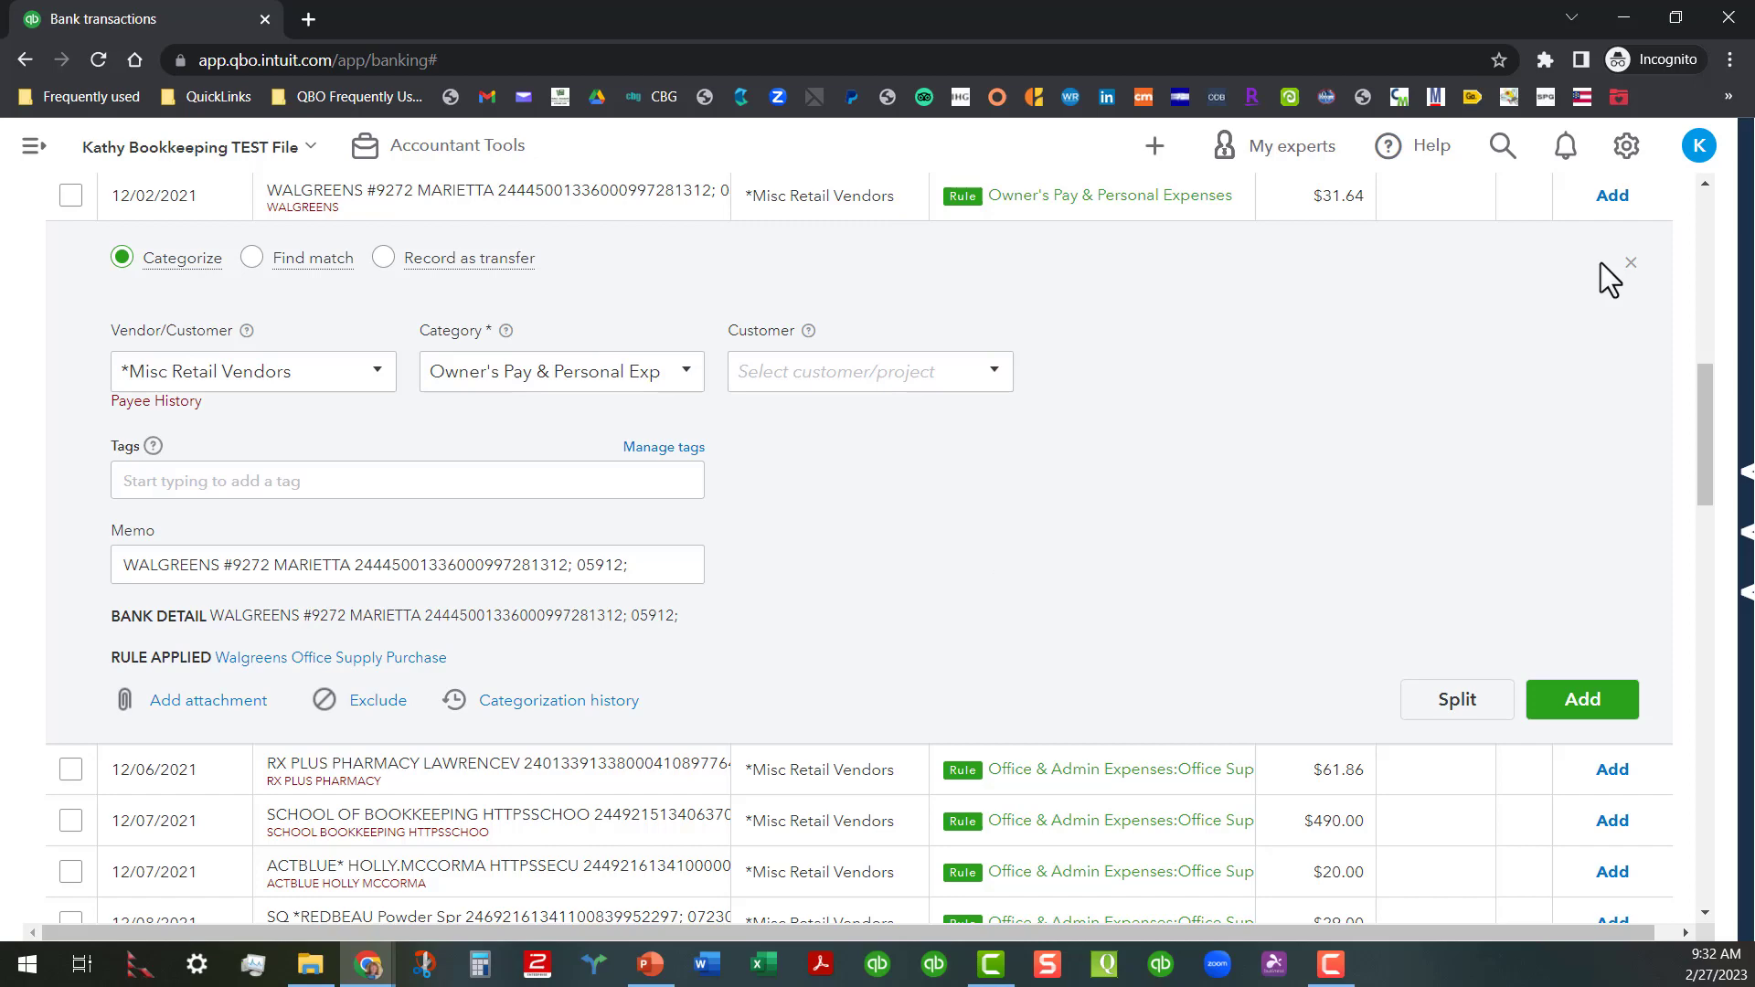
- Collapse the Walgreens form and reopen the table settings at Page Size (50)
{"action": "left_click", "coordinate": [1630, 263]}
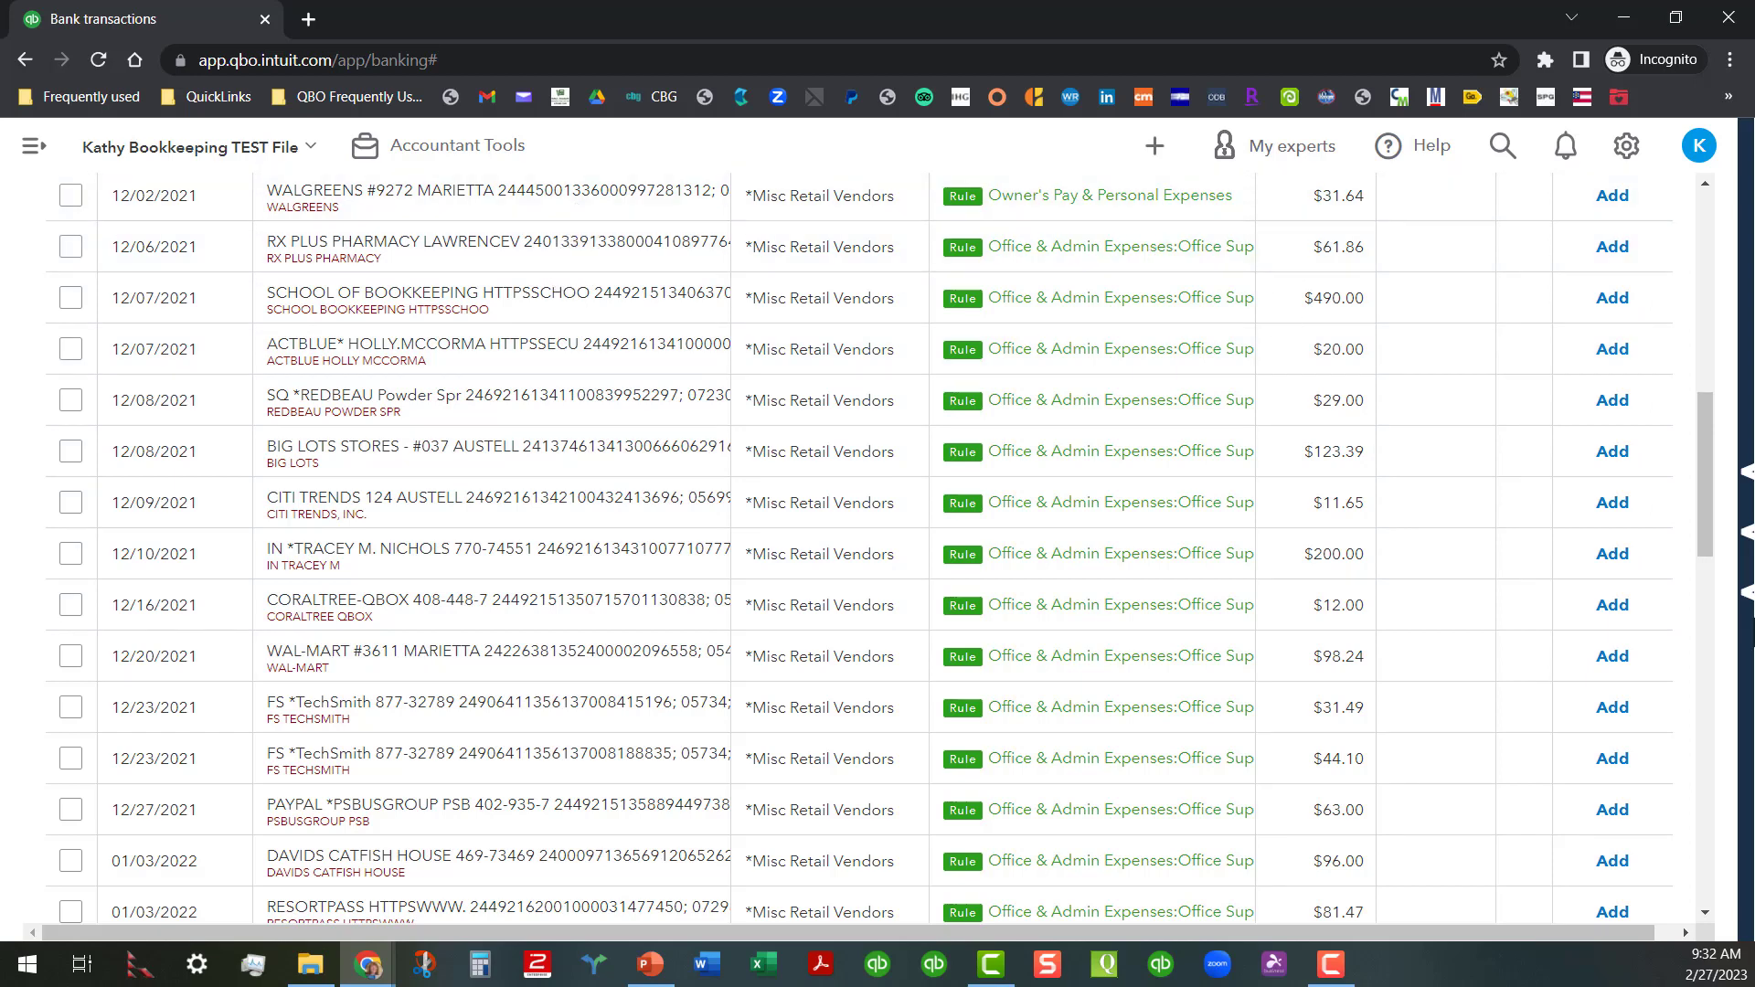
{"action": "left_click_drag", "start_coordinate": [1707, 553], "coordinate": [1688, 370]}
{"action": "left_click", "coordinate": [1650, 290]}
{"action": "scroll", "coordinate": [1632, 514], "scroll_direction": "down", "scroll_amount": 3}
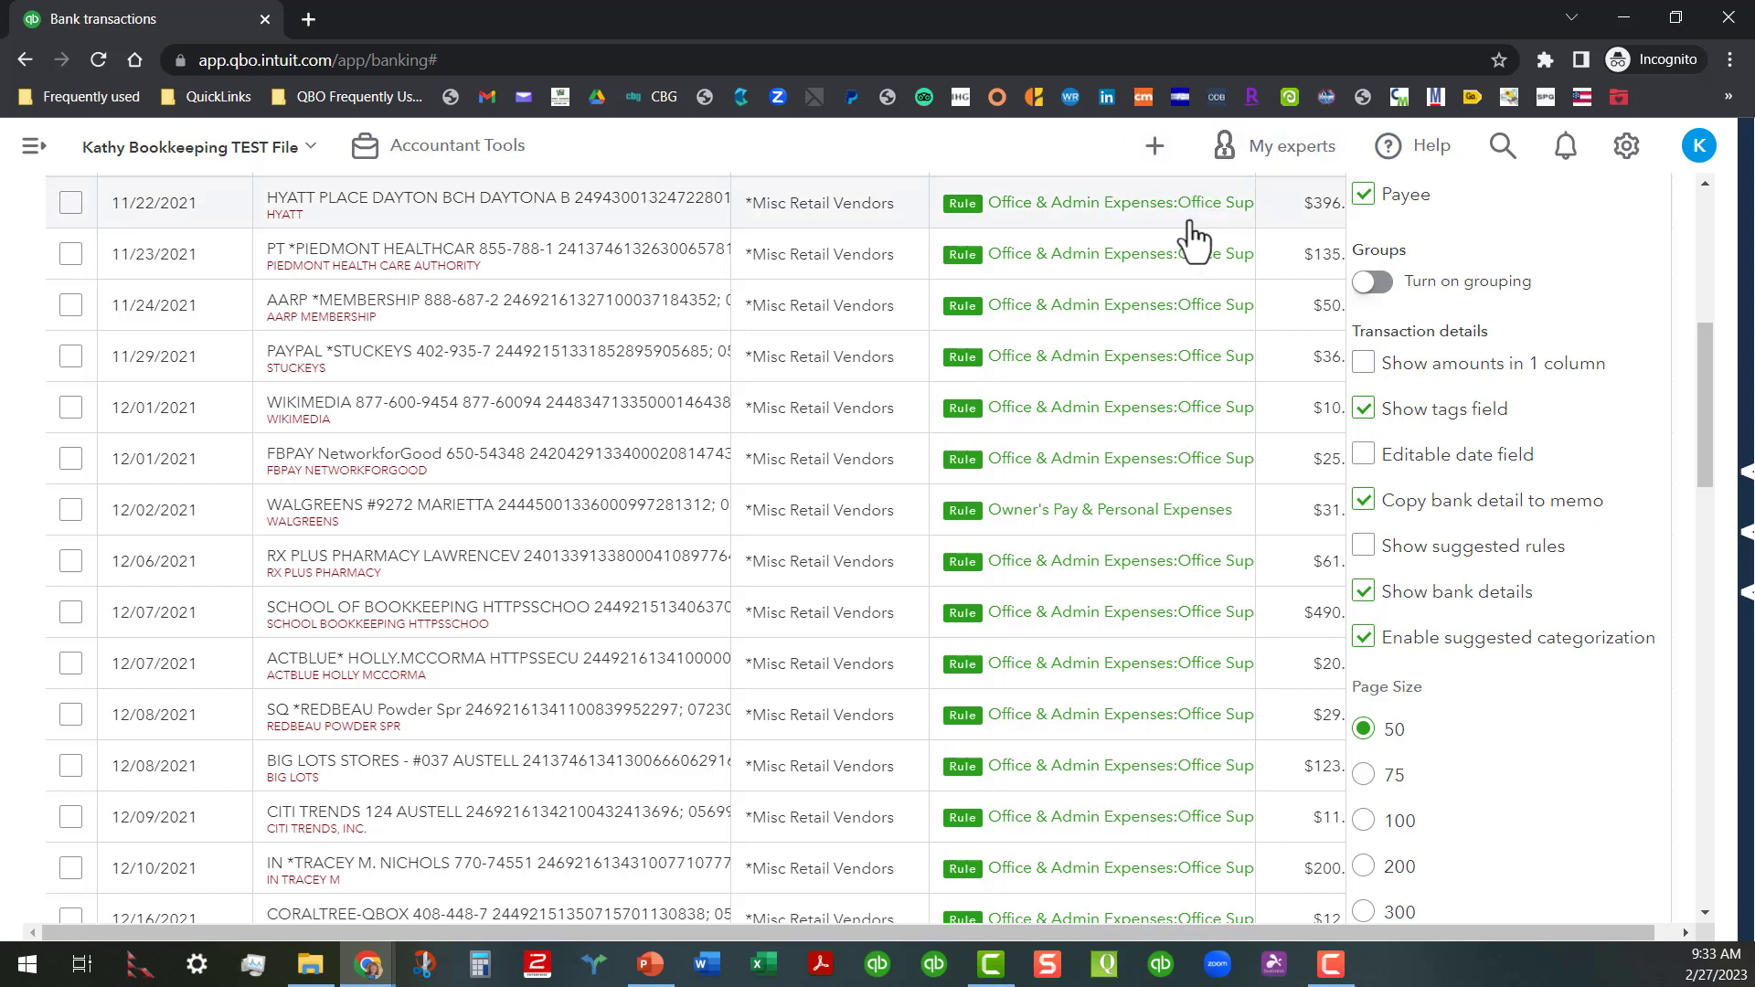
- Close and reopen the For review display settings, scrolling through its options
{"action": "scroll", "coordinate": [1186, 284], "scroll_direction": "up", "scroll_amount": 5}
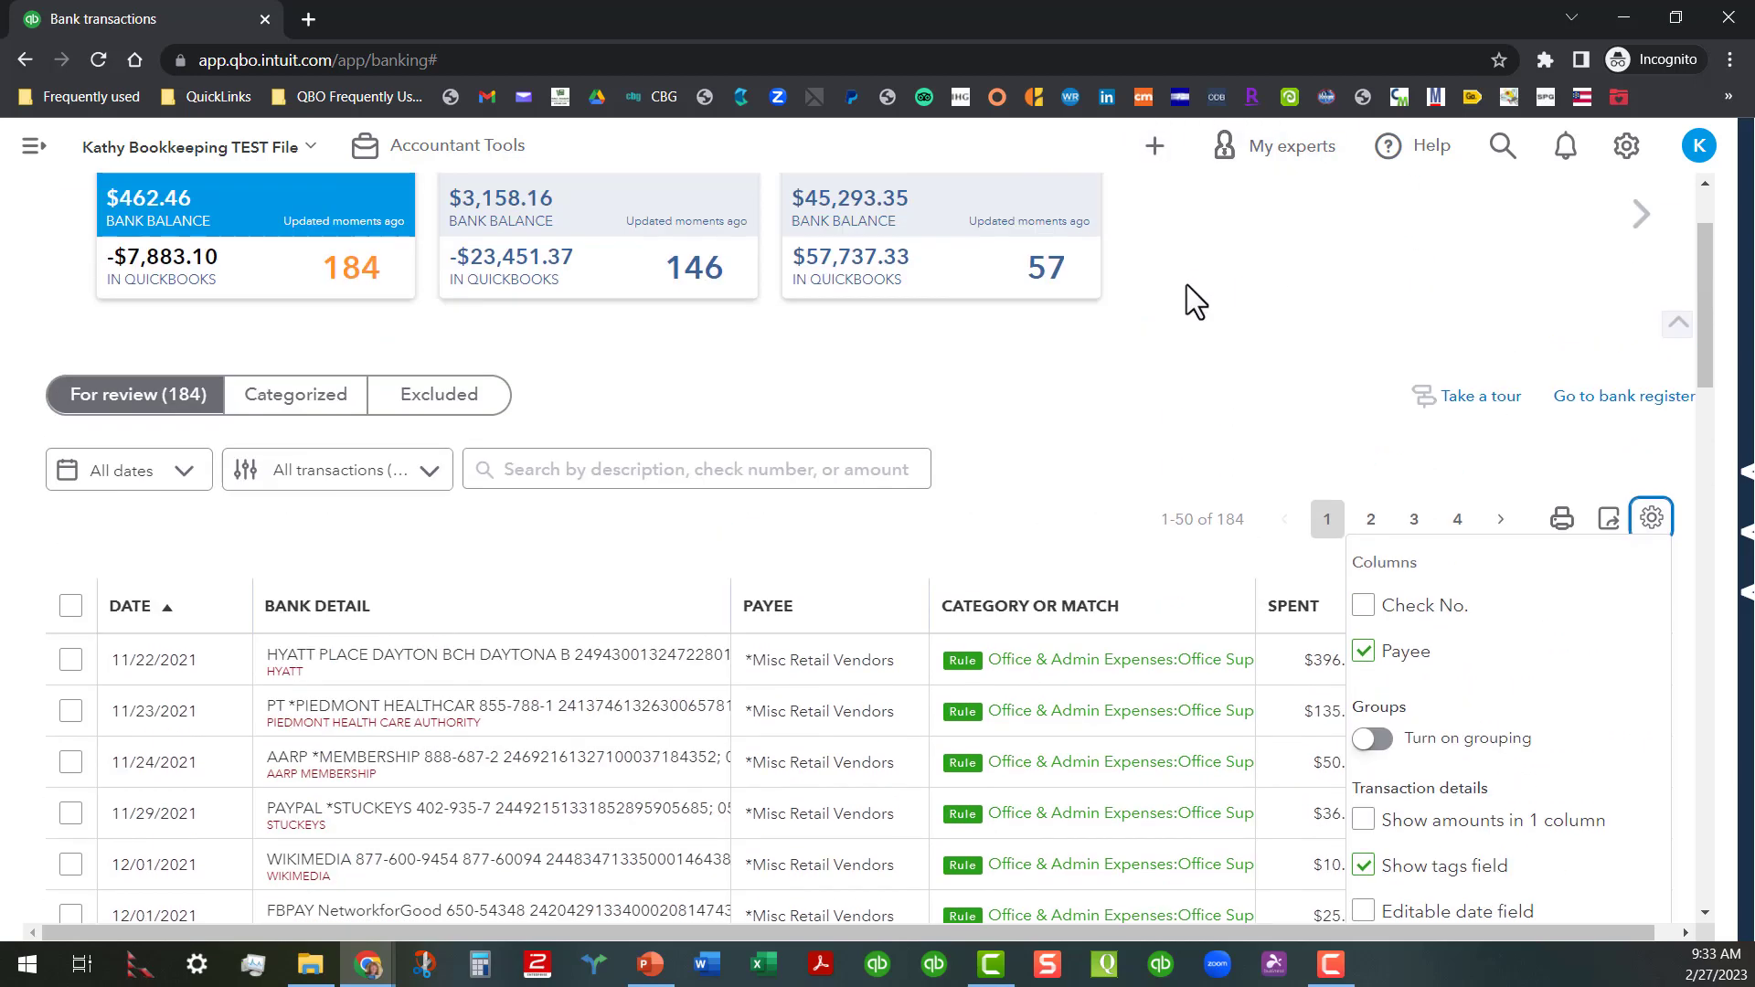
{"action": "left_click", "coordinate": [1088, 556]}
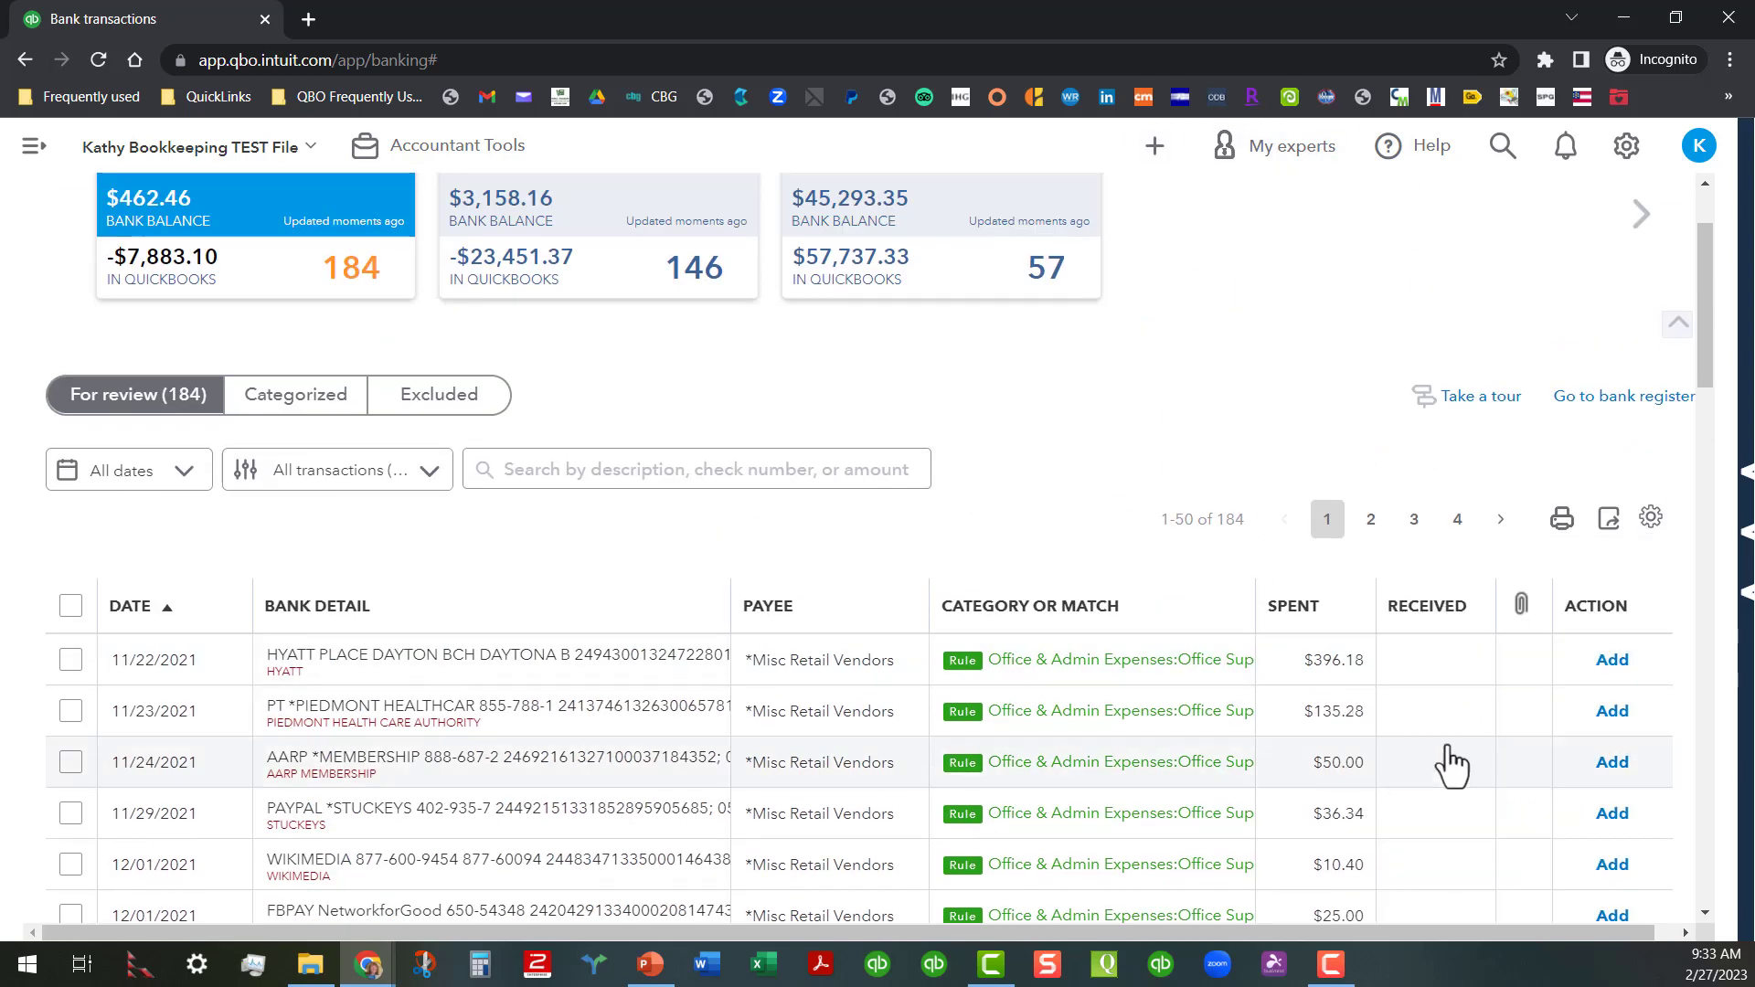
{"action": "left_click", "coordinate": [1650, 517]}
{"action": "scroll", "coordinate": [1660, 600], "scroll_direction": "down", "scroll_amount": 1}
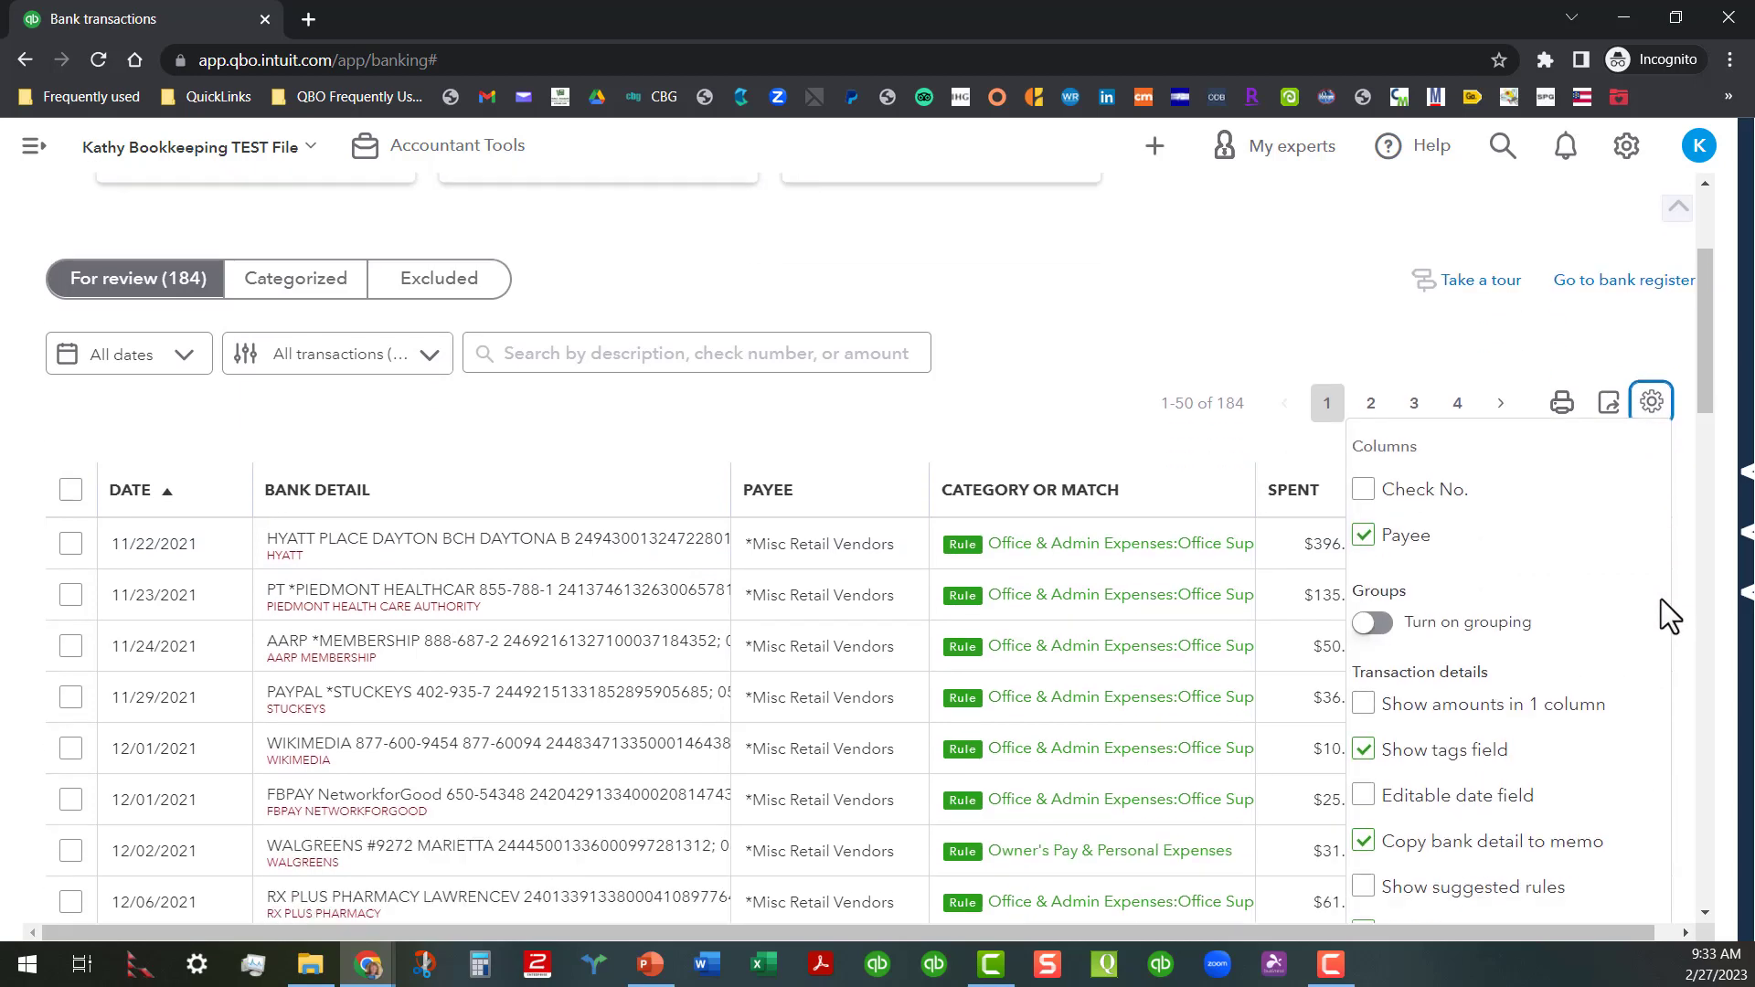
{"action": "scroll", "coordinate": [1660, 600], "scroll_direction": "down", "scroll_amount": 1}
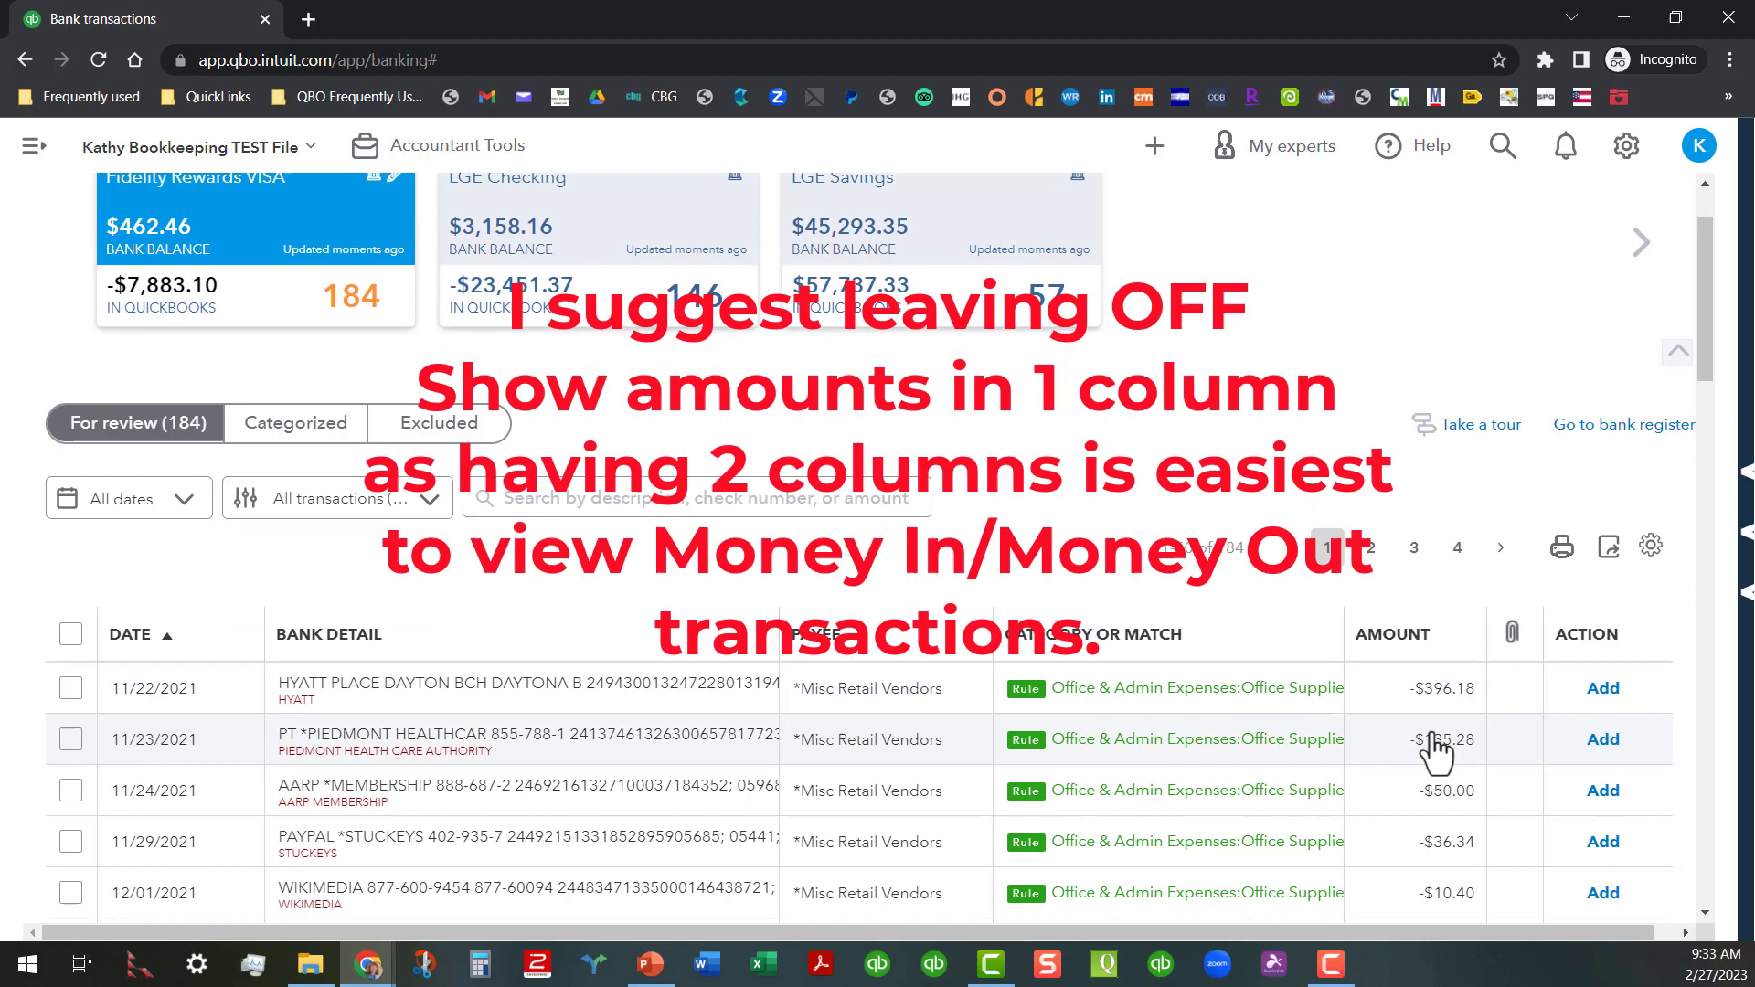
{"action": "scroll", "coordinate": [1434, 750], "scroll_direction": "down", "scroll_amount": 7}
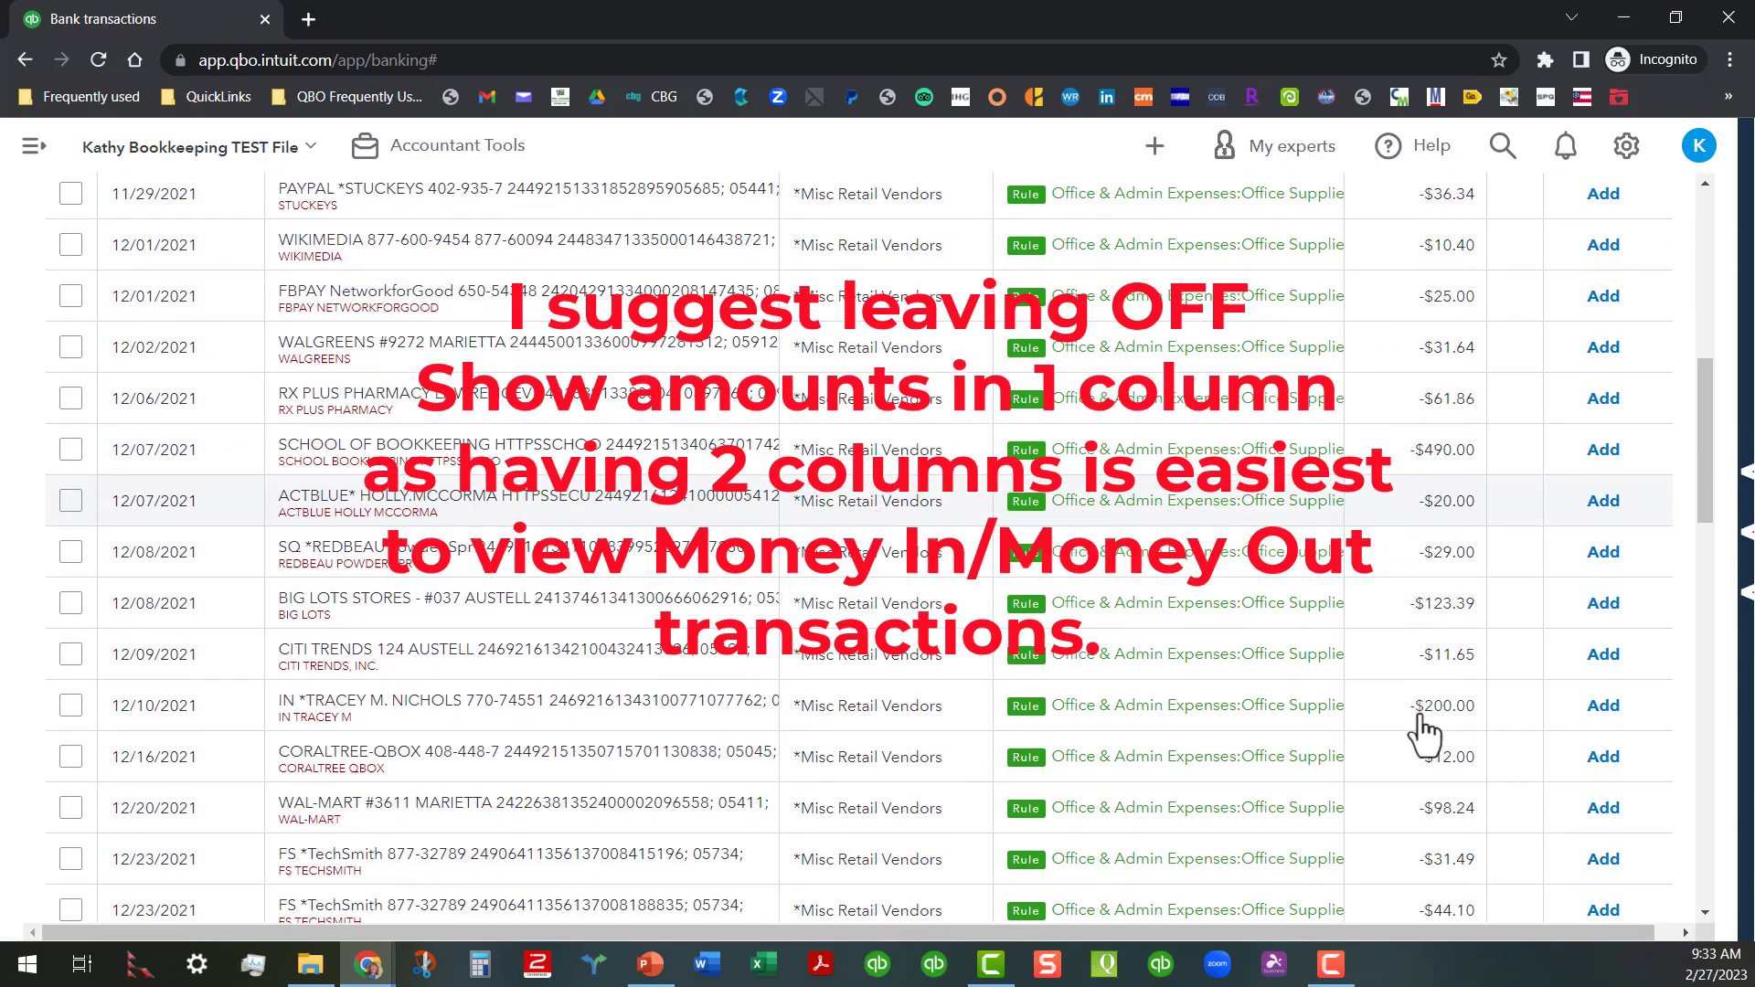
{"action": "scroll", "coordinate": [1423, 732], "scroll_direction": "down", "scroll_amount": 2}
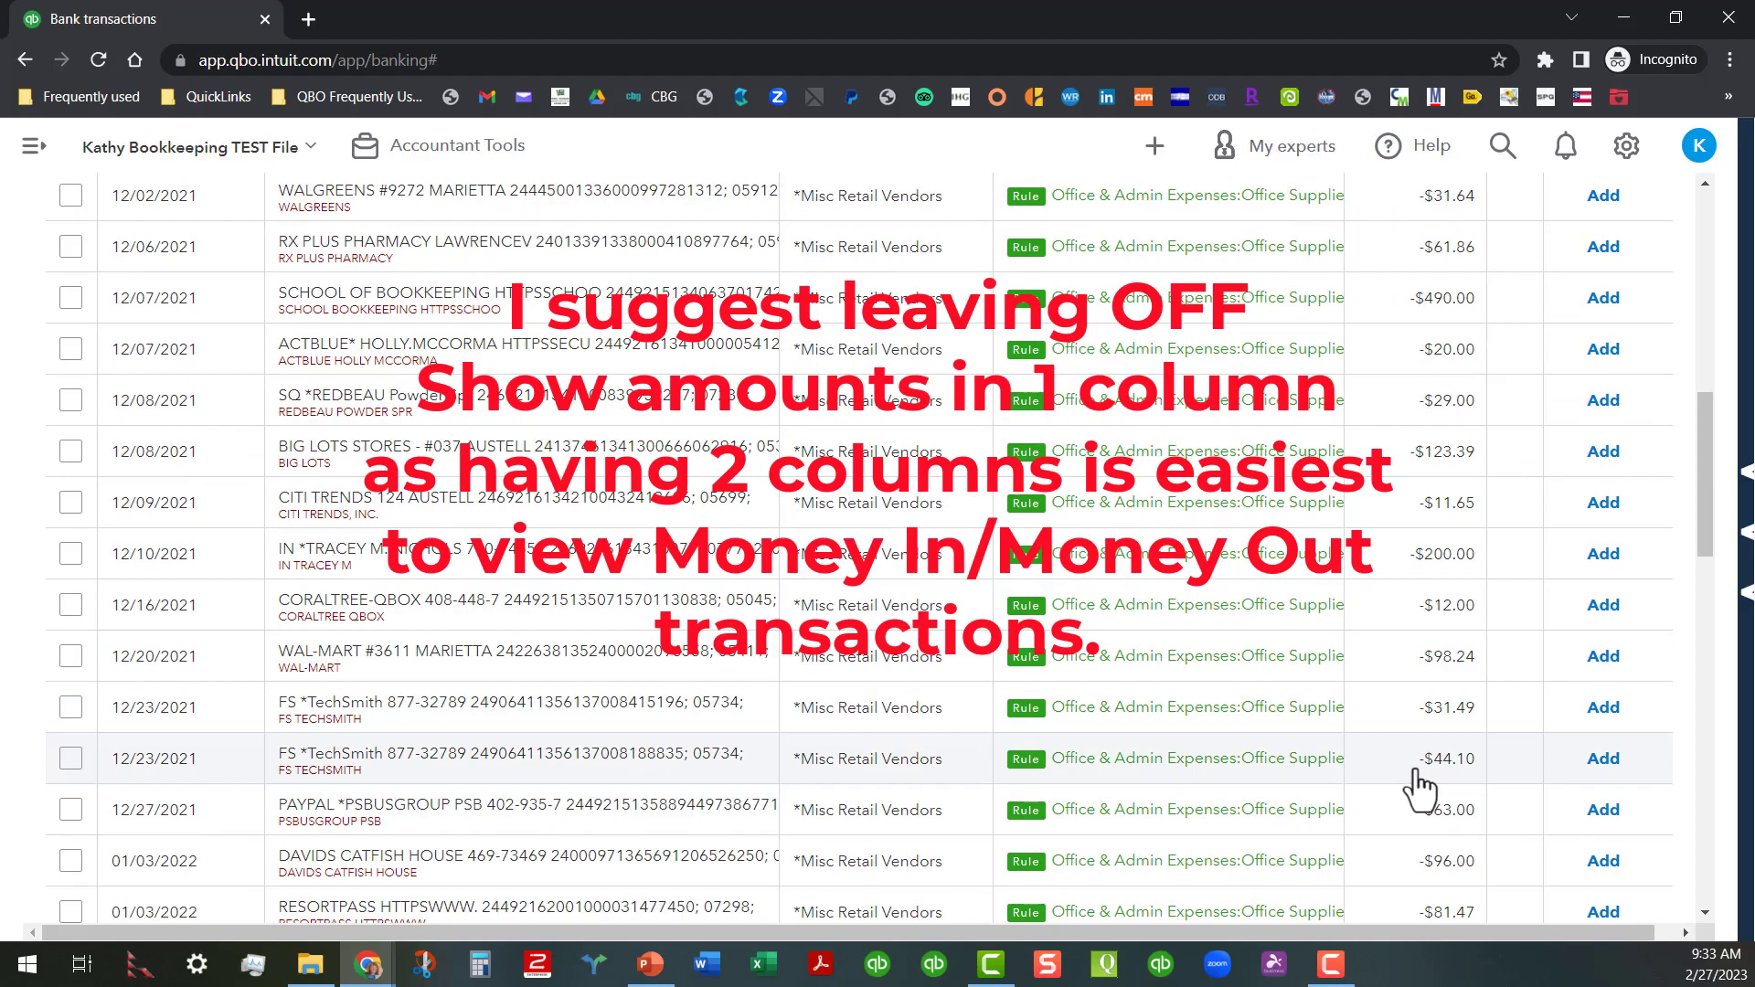
{"action": "scroll", "coordinate": [1421, 786], "scroll_direction": "down", "scroll_amount": 3}
{"action": "scroll", "coordinate": [1423, 782], "scroll_direction": "up", "scroll_amount": 6}
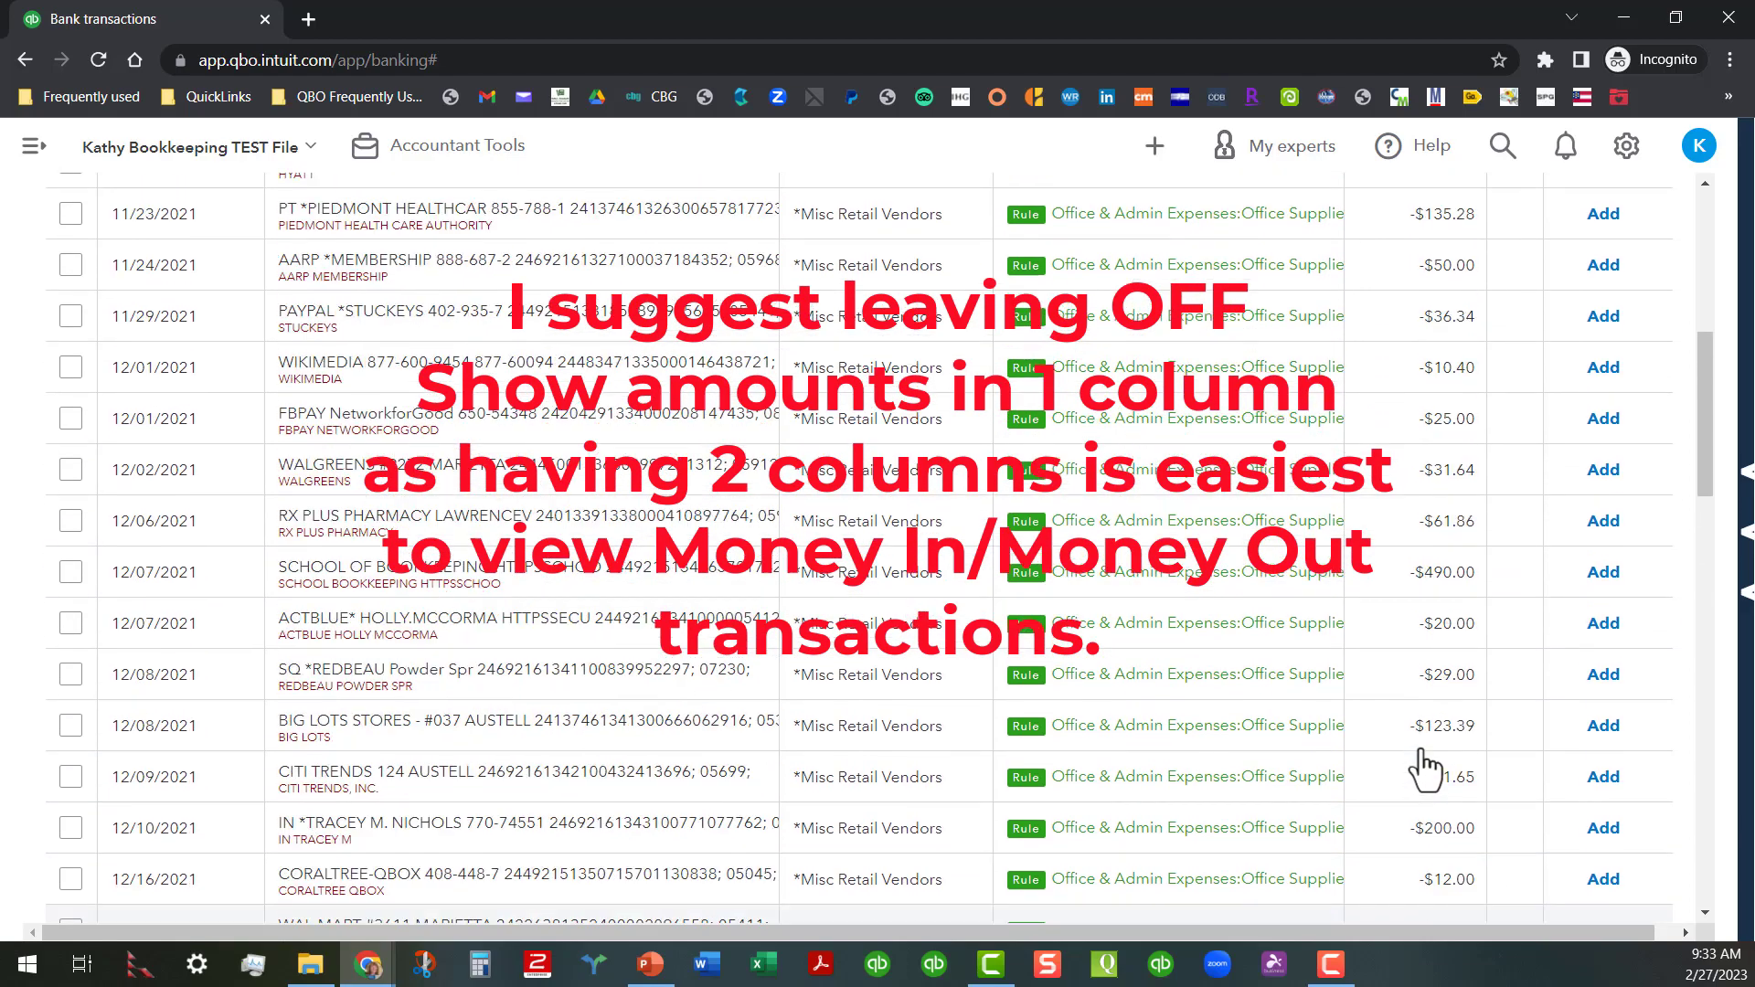
{"action": "scroll", "coordinate": [1423, 771], "scroll_direction": "up", "scroll_amount": 6}
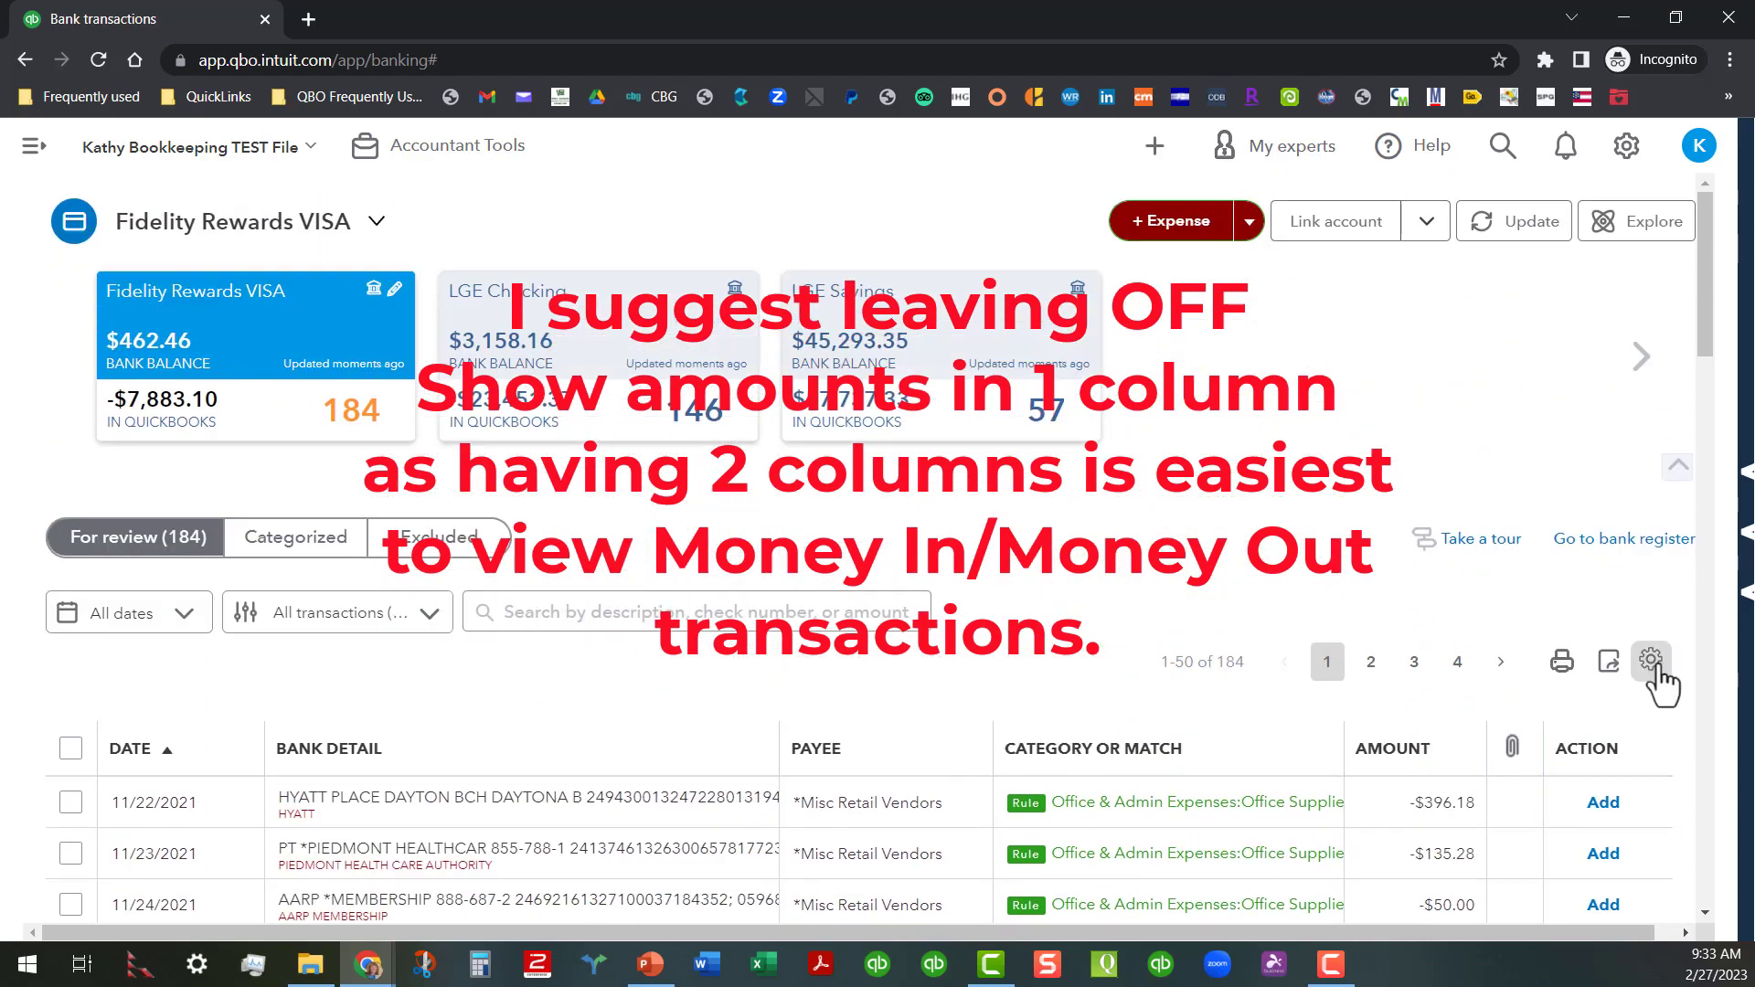
- Turn off Show amounts in 1 column to restore separate Spent and Received columns
{"action": "left_click", "coordinate": [1651, 663]}
{"action": "scroll", "coordinate": [1614, 750], "scroll_direction": "down", "scroll_amount": 3}
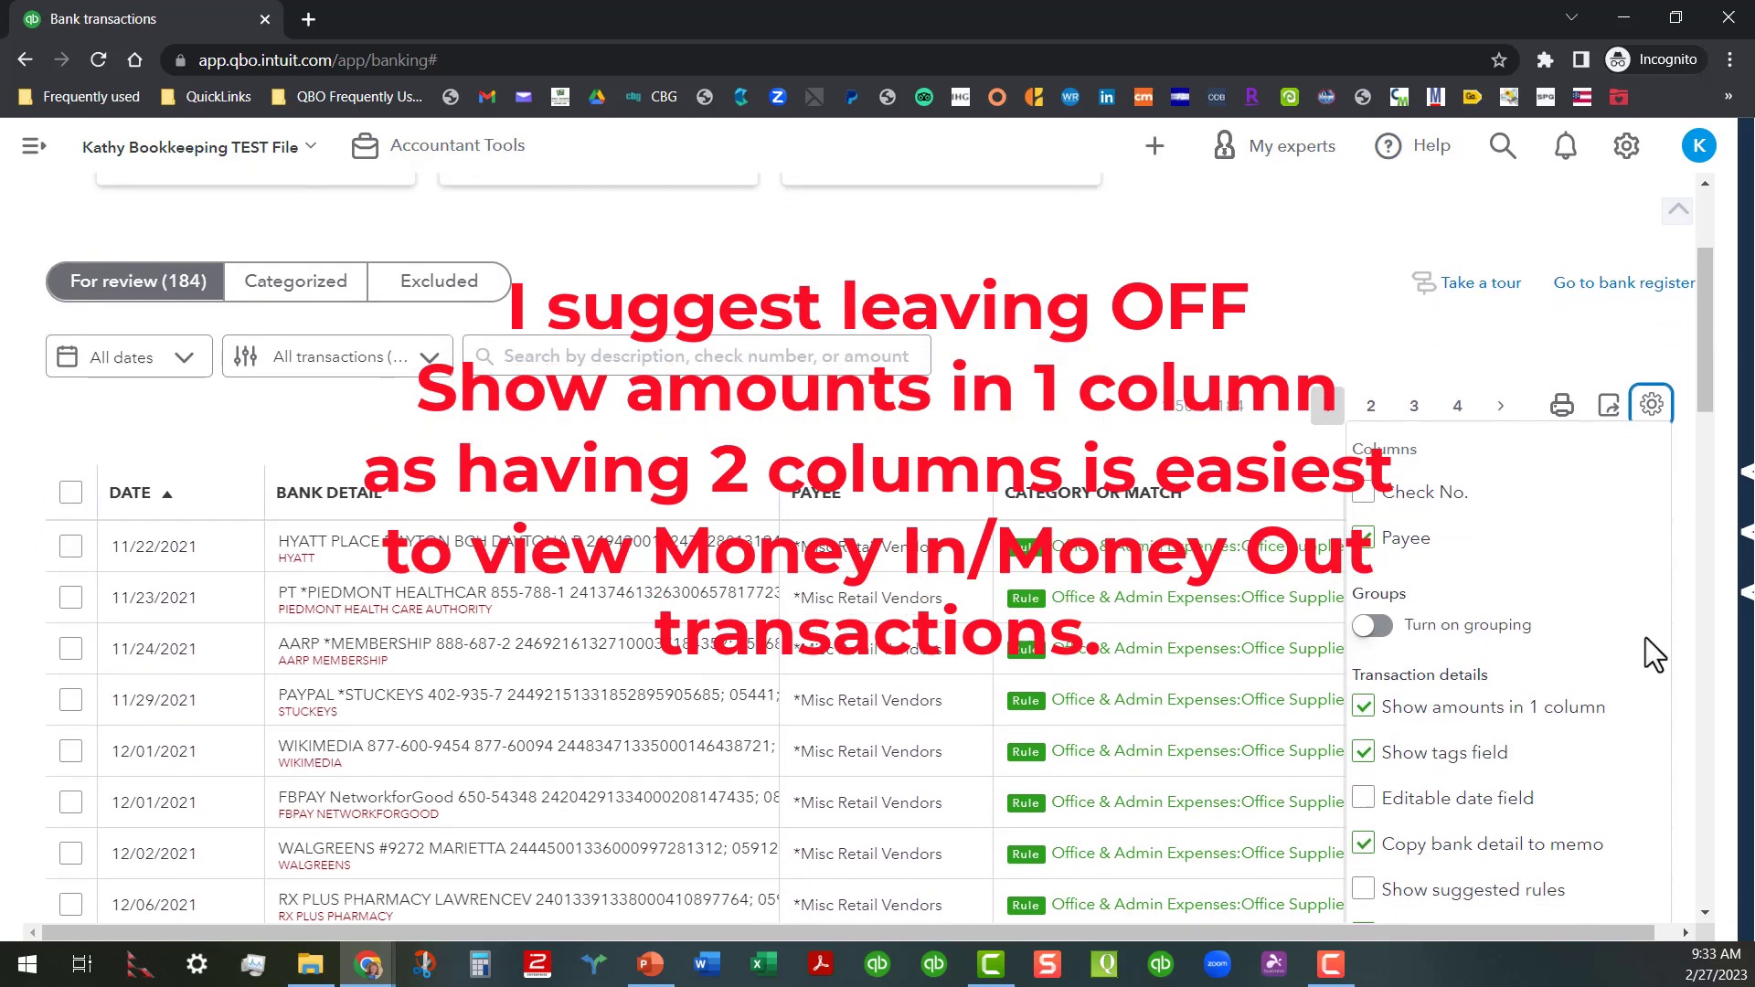
{"action": "scroll", "coordinate": [1645, 638], "scroll_direction": "down", "scroll_amount": 1}
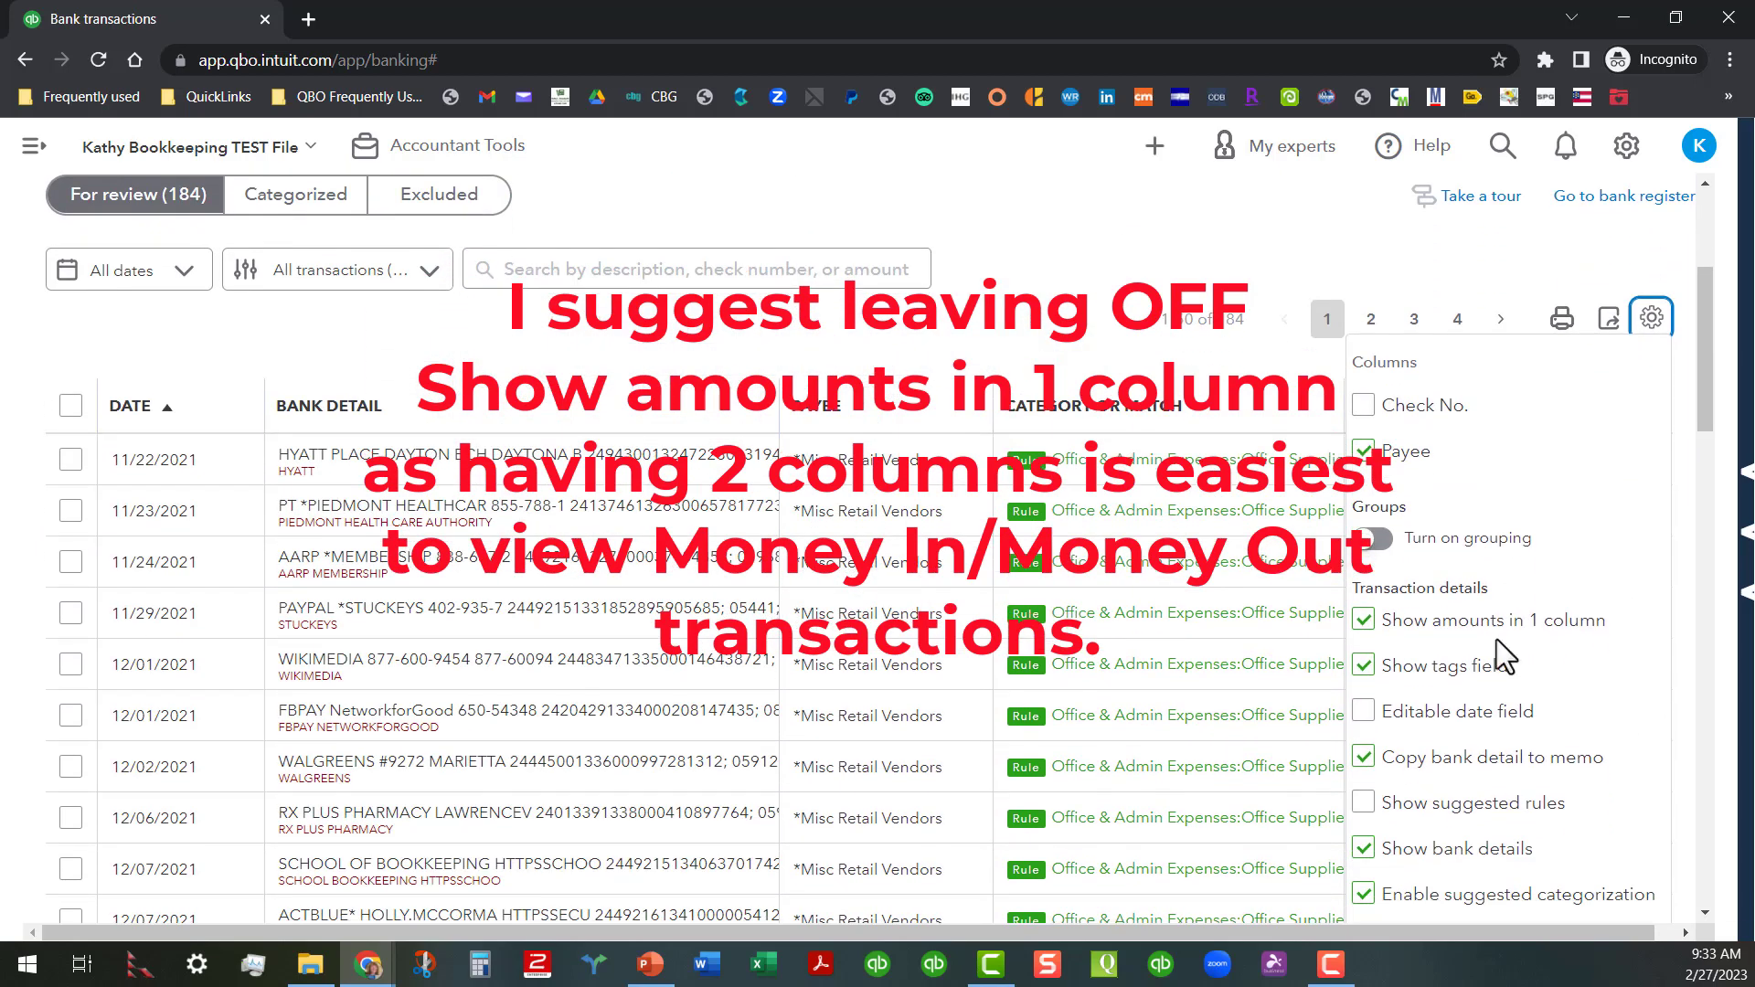
{"action": "left_click", "coordinate": [1575, 621]}
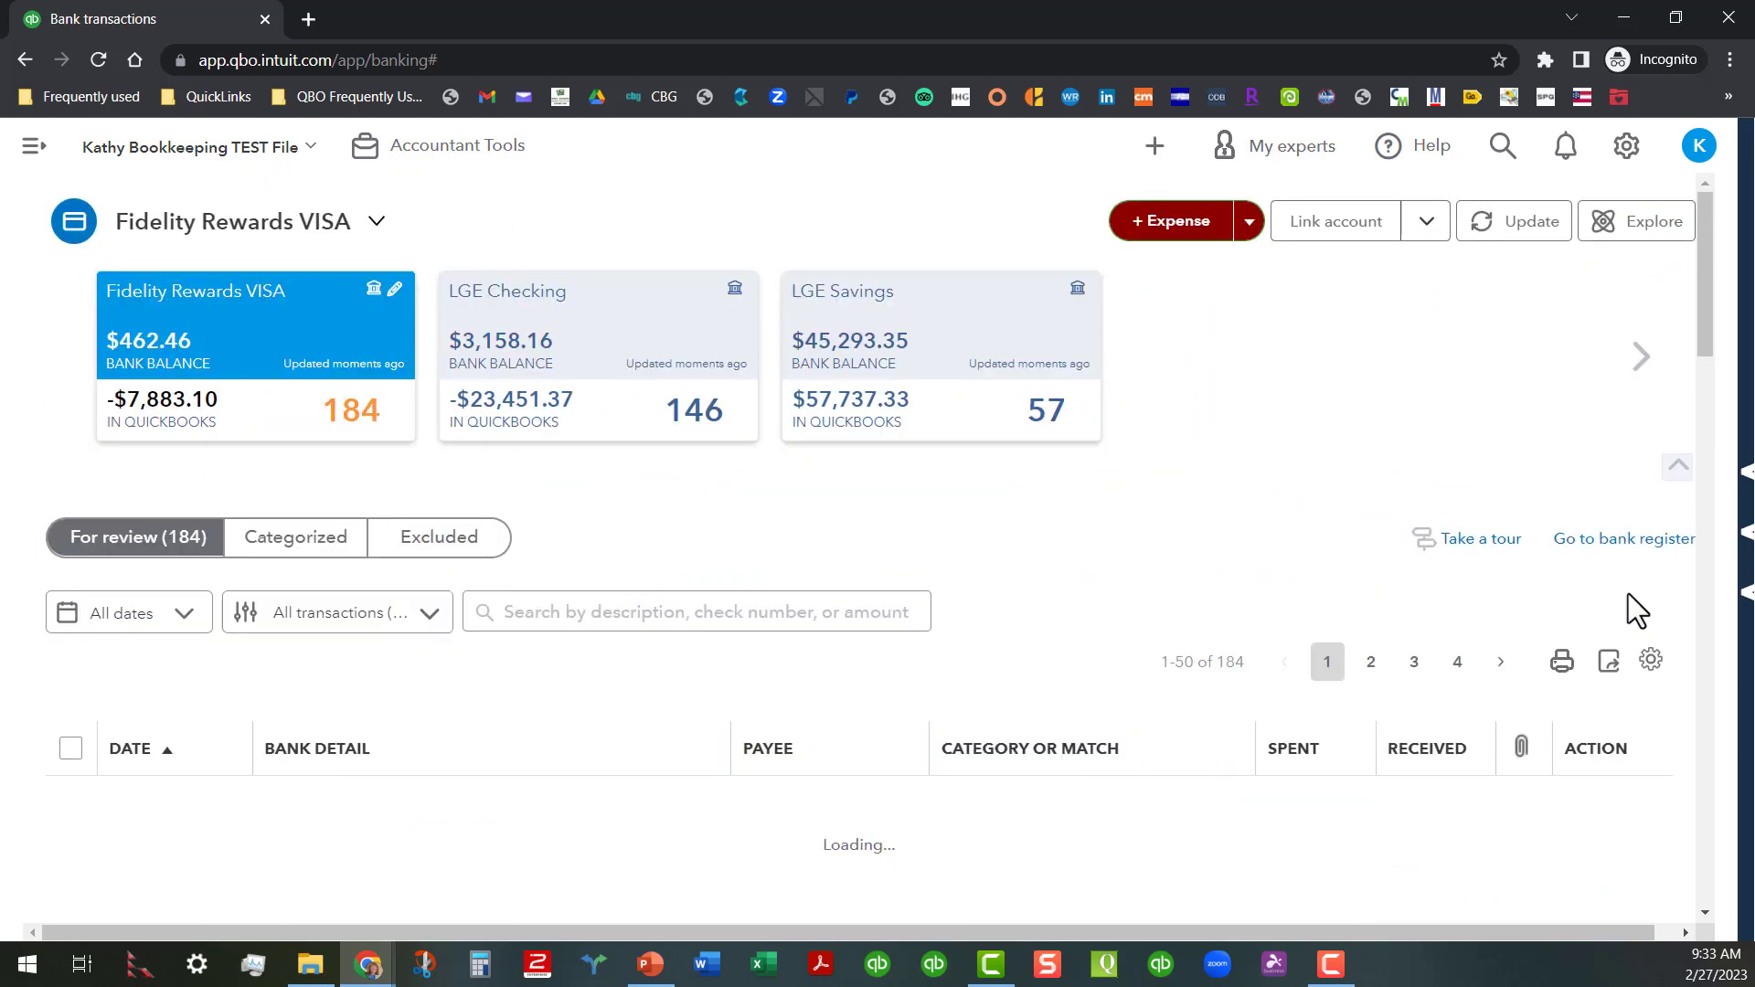
- Reopen the For review table settings and scroll to the Transaction details and Page Size options
{"action": "left_click", "coordinate": [1650, 661]}
{"action": "scroll", "coordinate": [1659, 740], "scroll_direction": "down", "scroll_amount": 6}
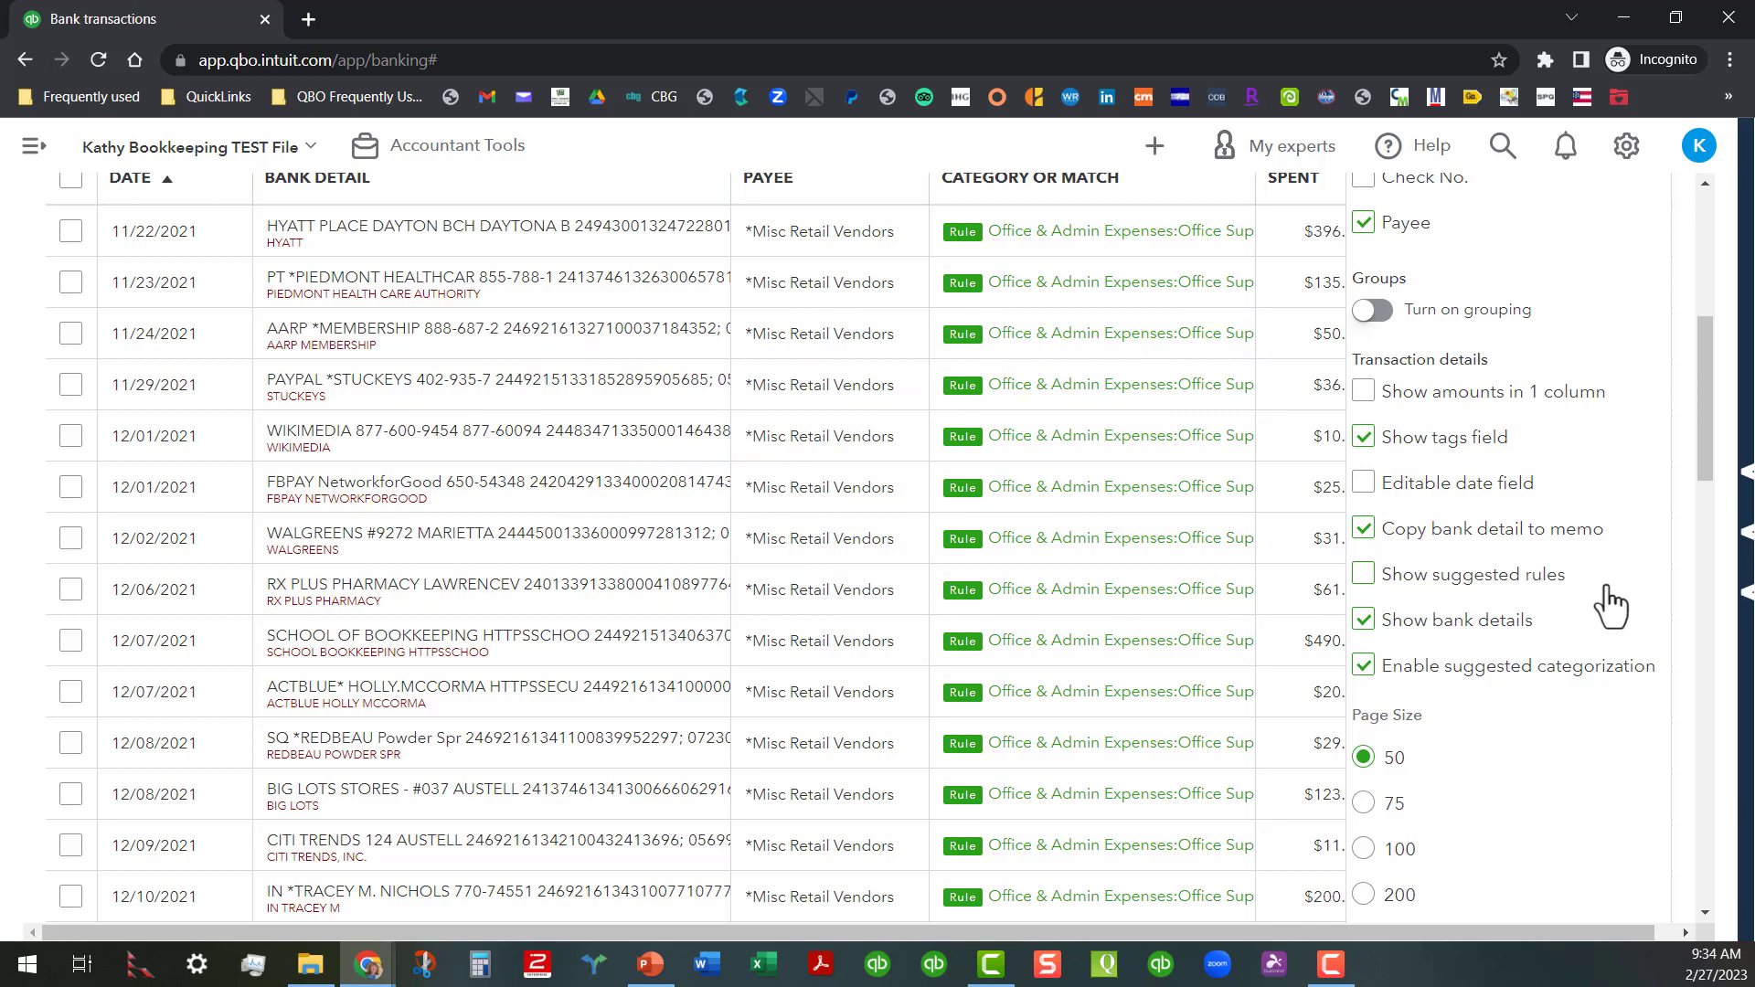
{"action": "scroll", "coordinate": [1610, 603], "scroll_direction": "down", "scroll_amount": 3}
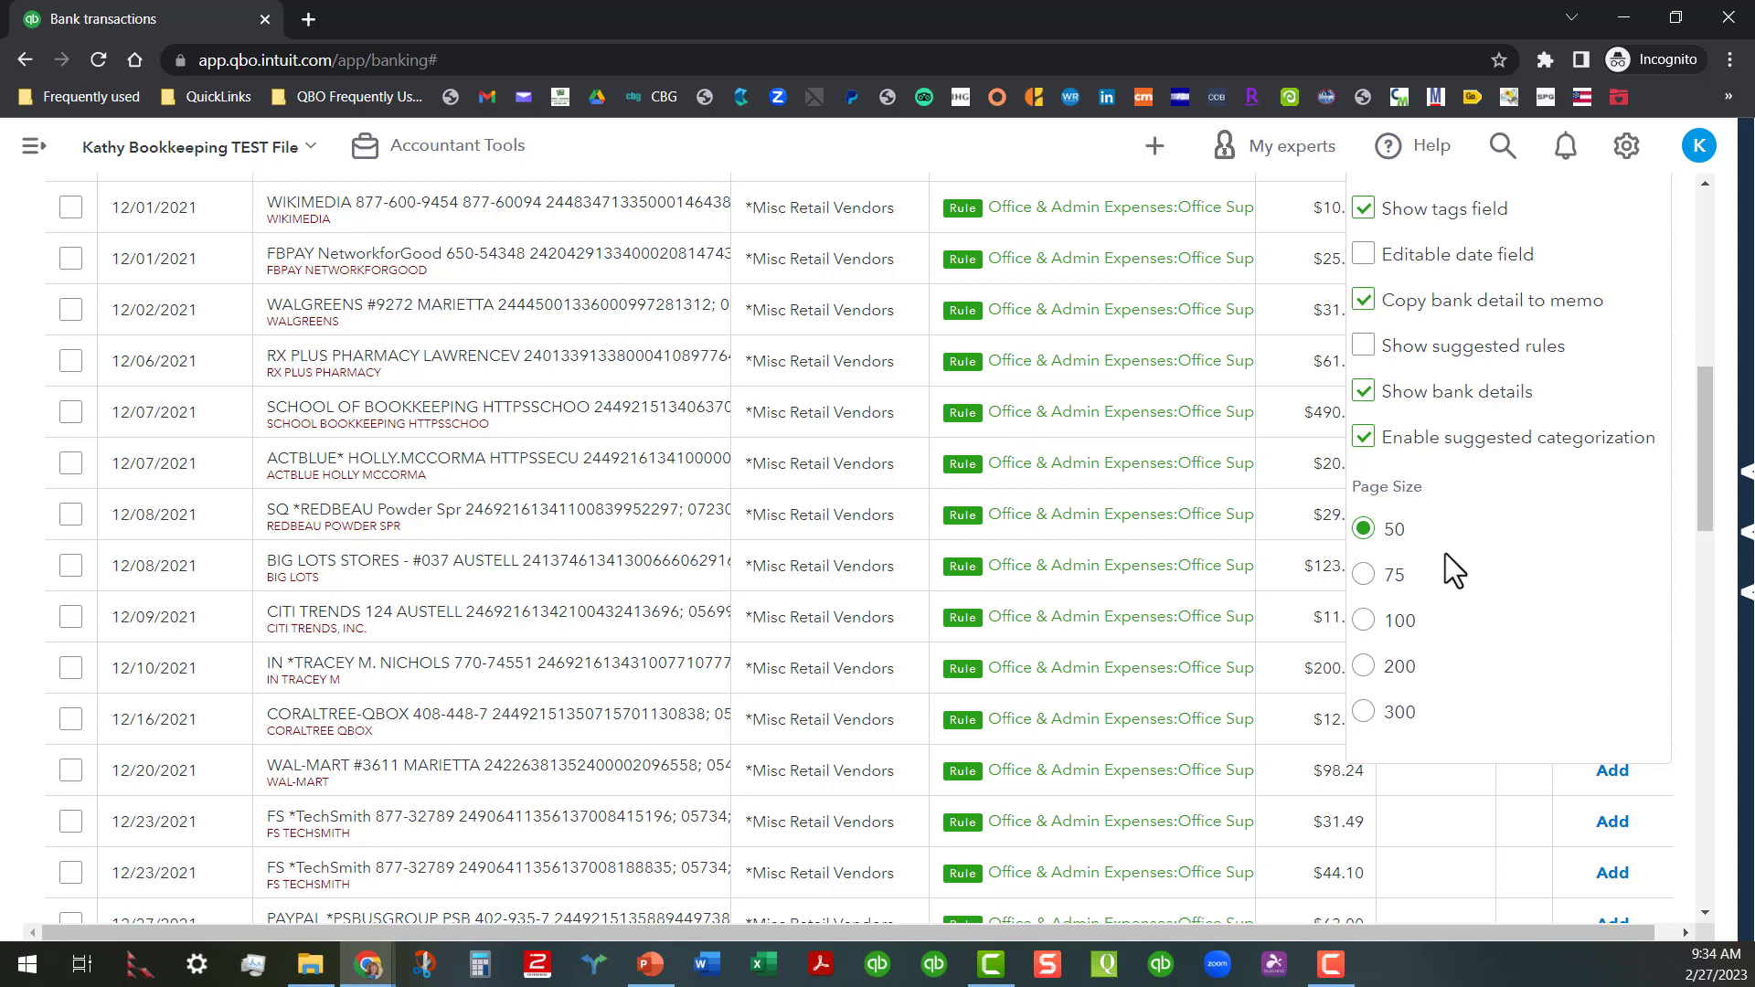
{"action": "scroll", "coordinate": [1473, 673], "scroll_direction": "down", "scroll_amount": 8}
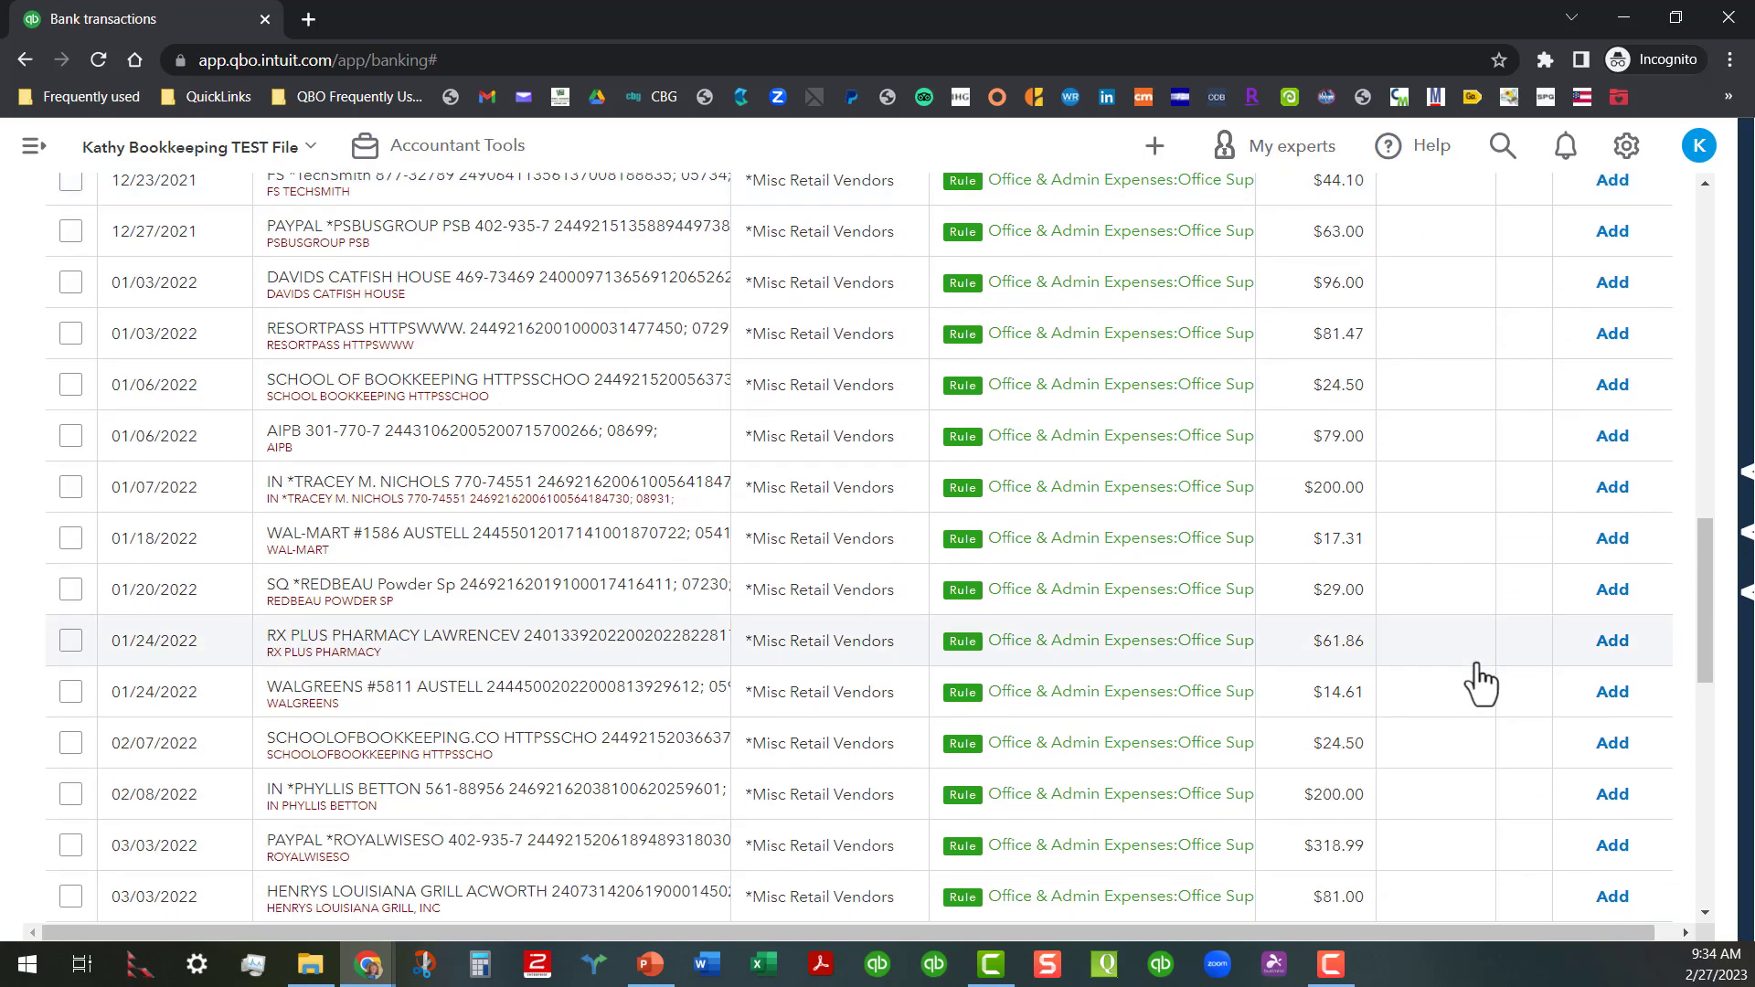
{"action": "scroll", "coordinate": [1479, 681], "scroll_direction": "down", "scroll_amount": 12}
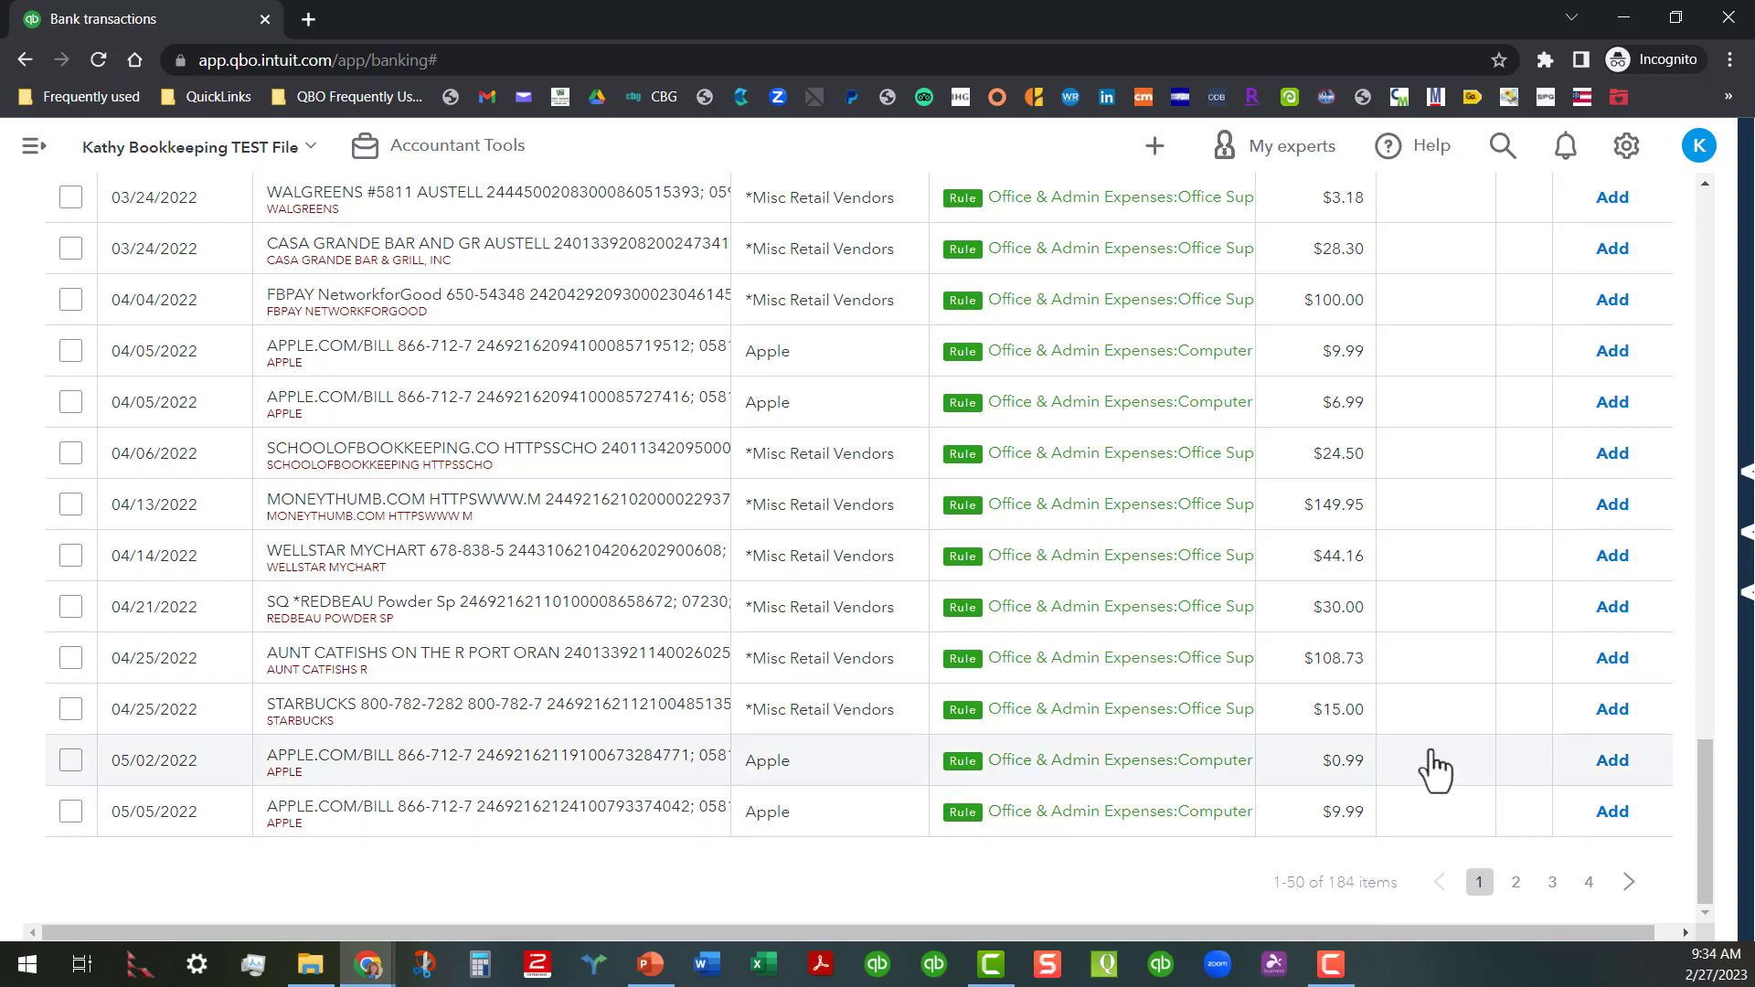
{"action": "scroll", "coordinate": [1431, 763], "scroll_direction": "up", "scroll_amount": 8}
{"action": "scroll", "coordinate": [1439, 757], "scroll_direction": "up", "scroll_amount": 10}
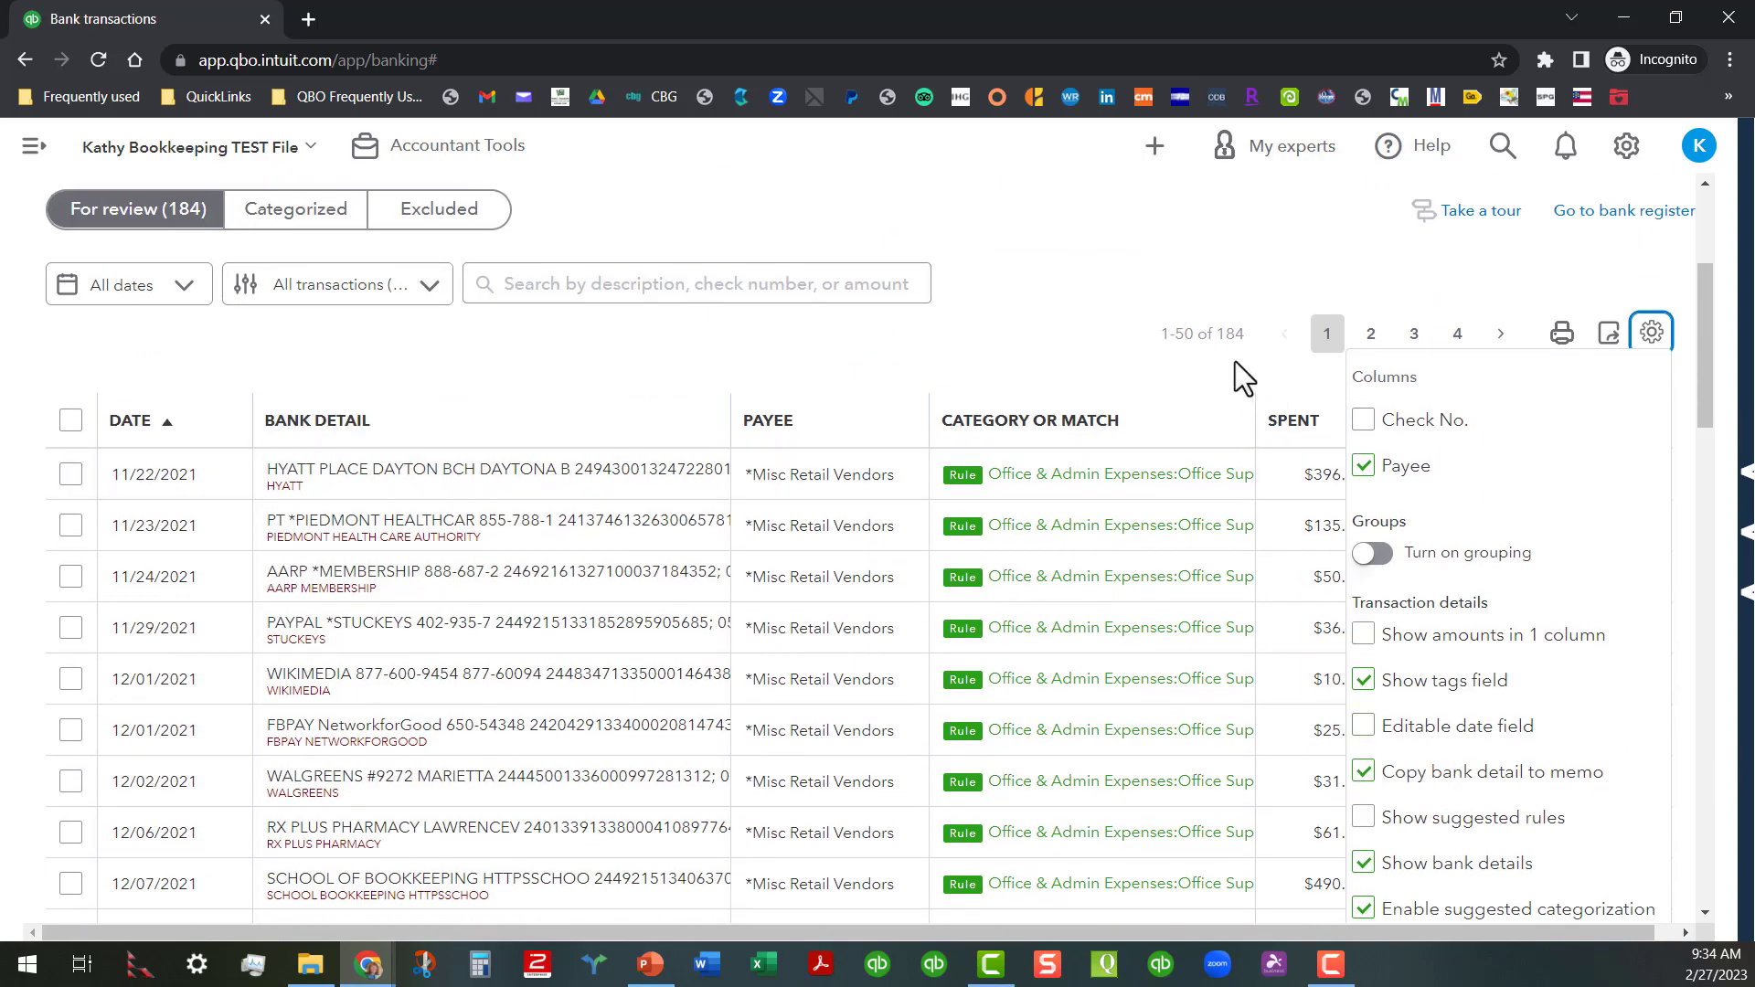
{"action": "left_click", "coordinate": [1502, 338]}
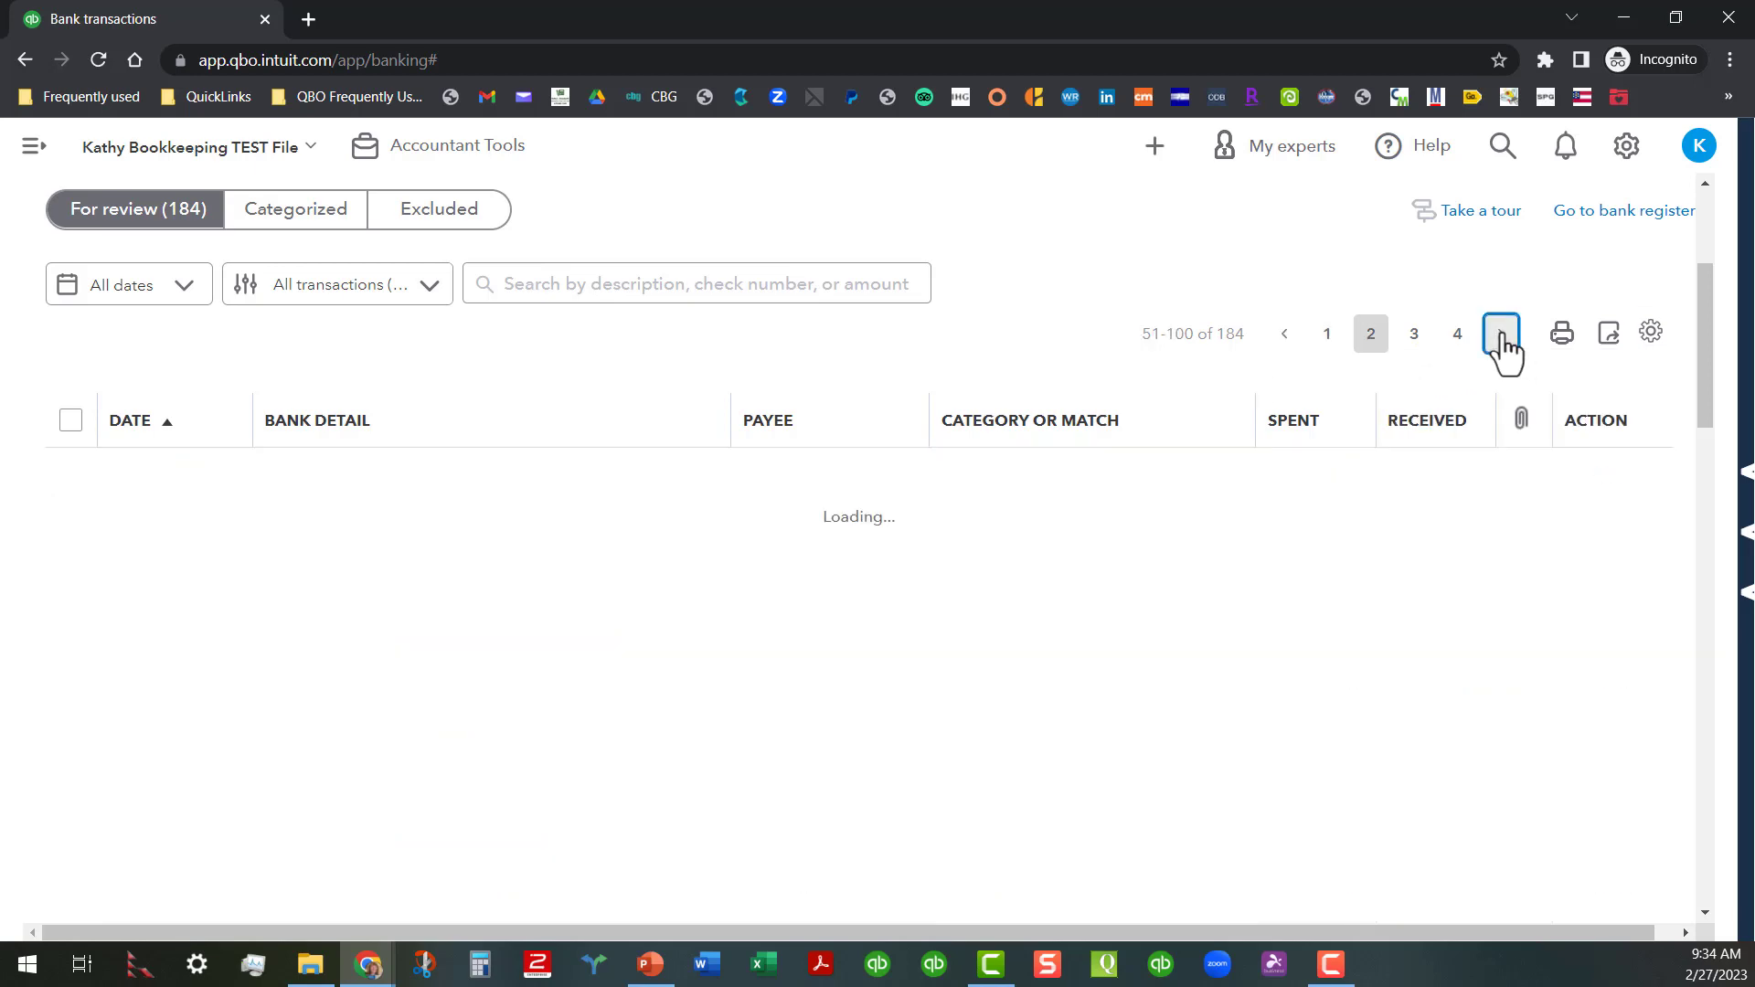
{"action": "left_click", "coordinate": [1502, 338]}
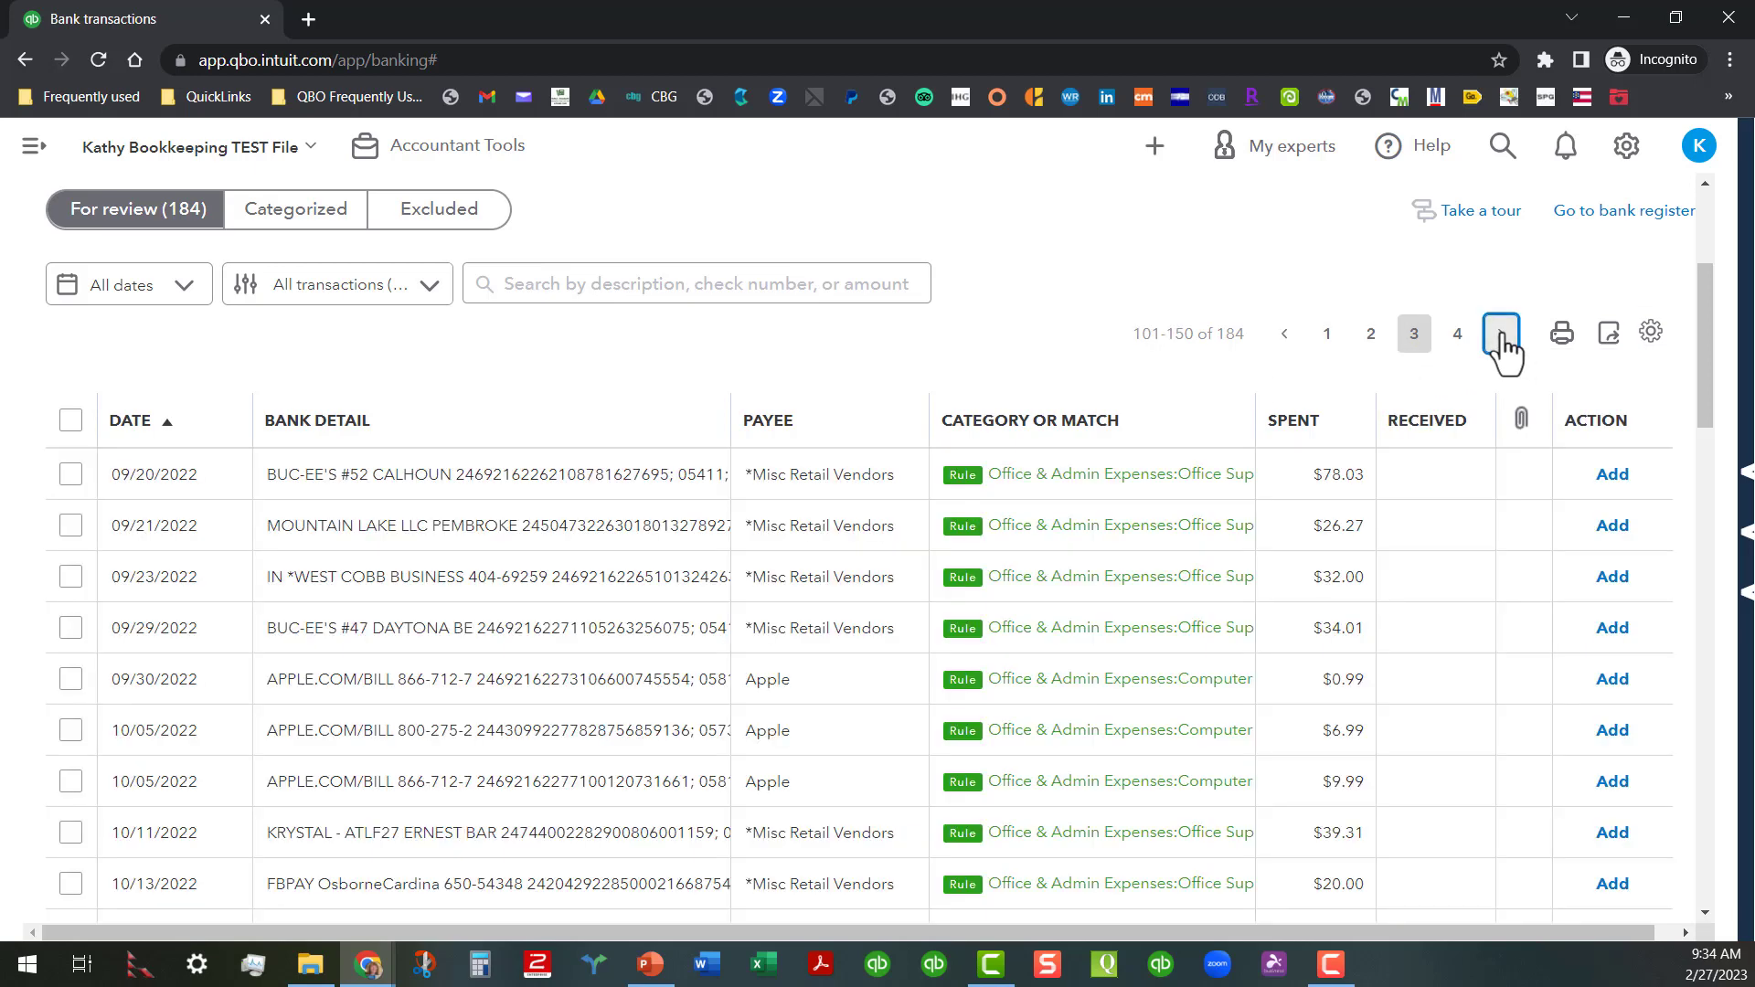
{"action": "left_click", "coordinate": [1501, 338]}
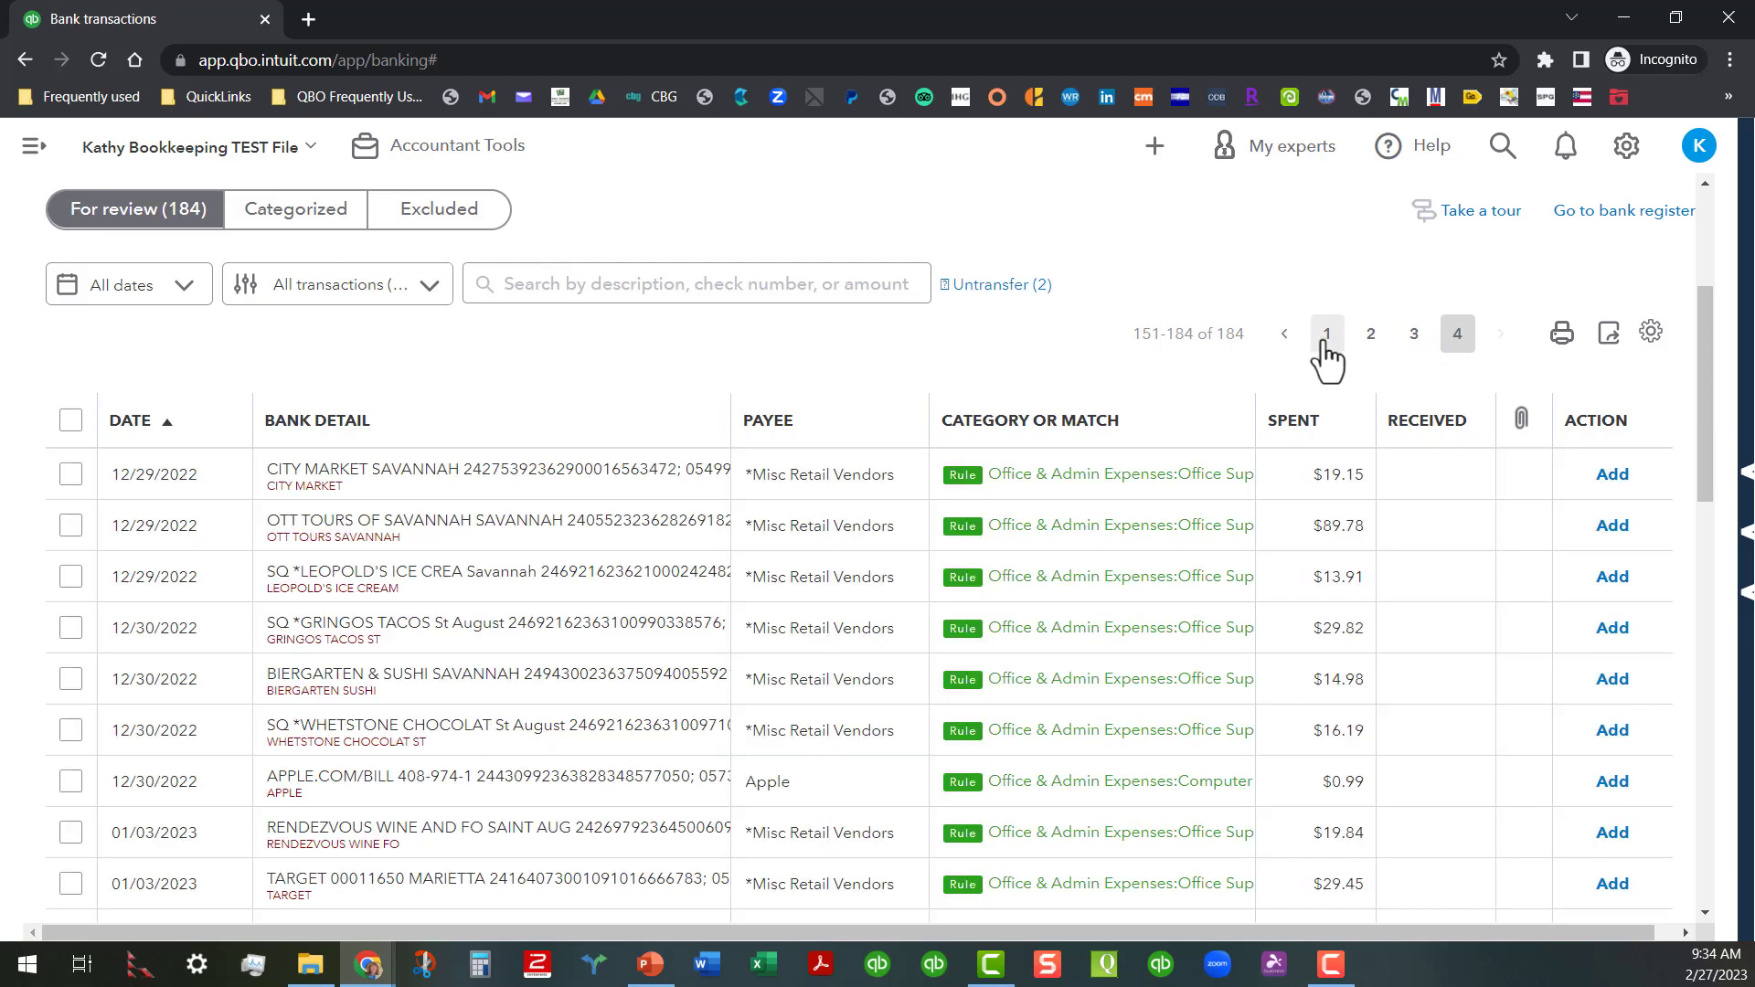
{"action": "left_click", "coordinate": [1325, 338]}
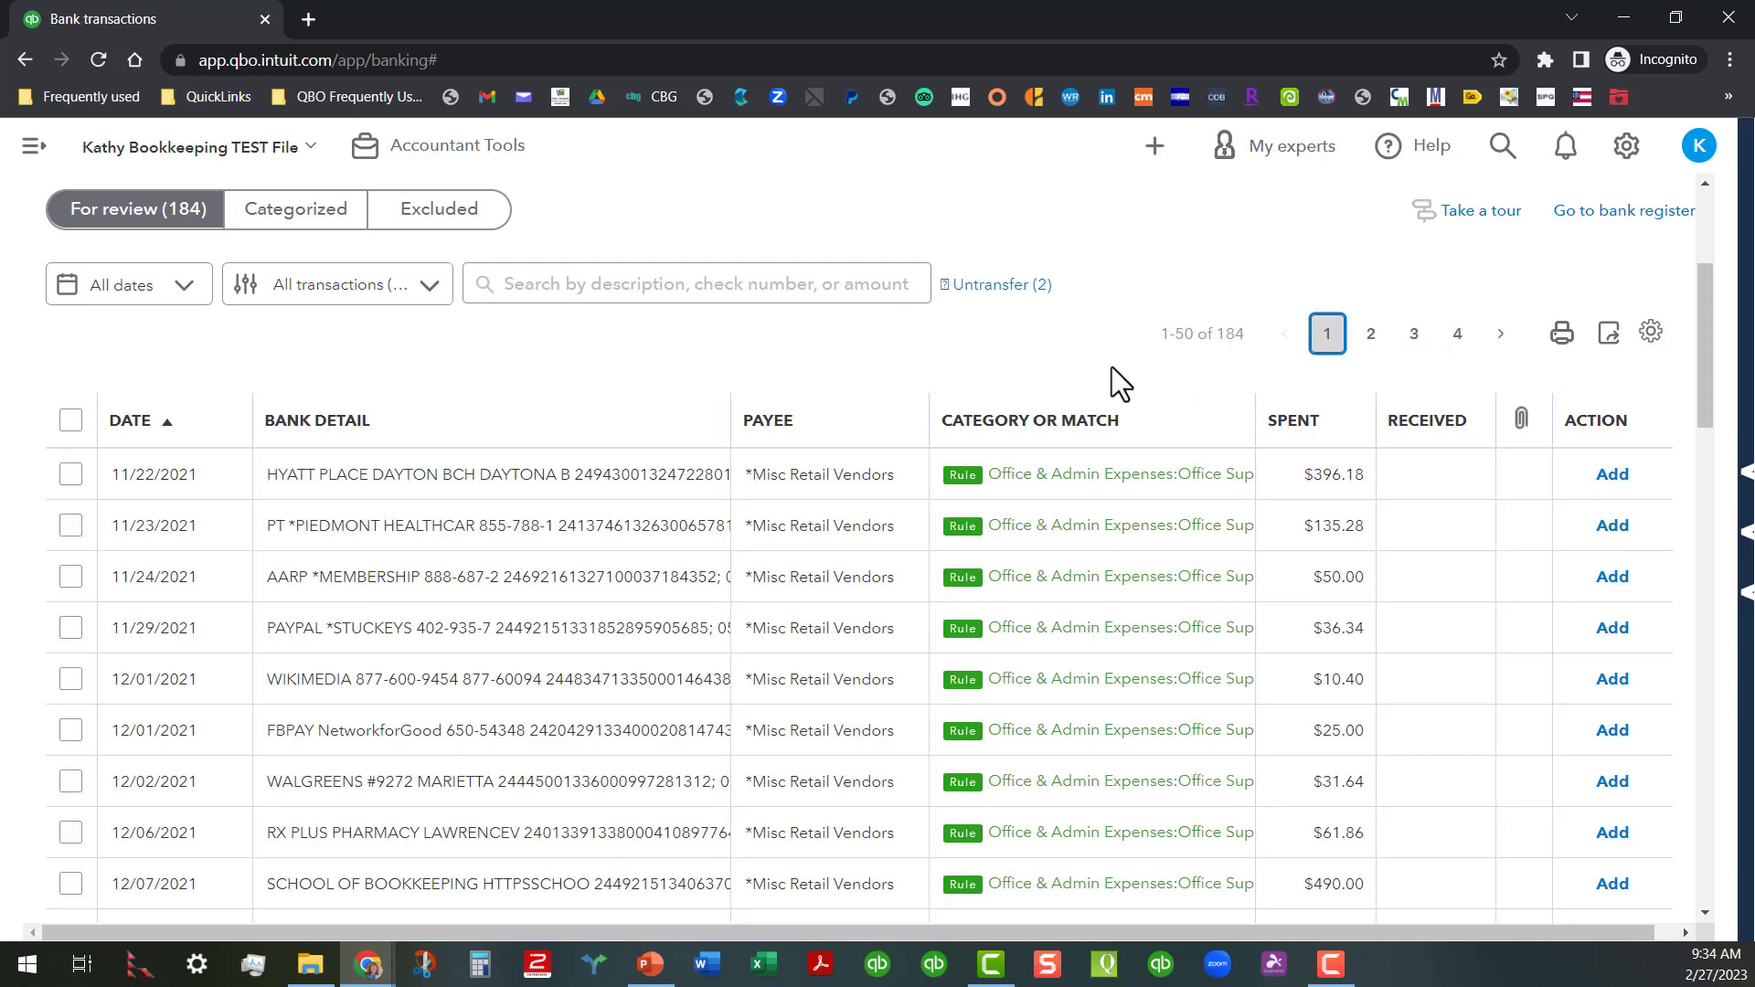
{"action": "left_click", "coordinate": [1650, 332]}
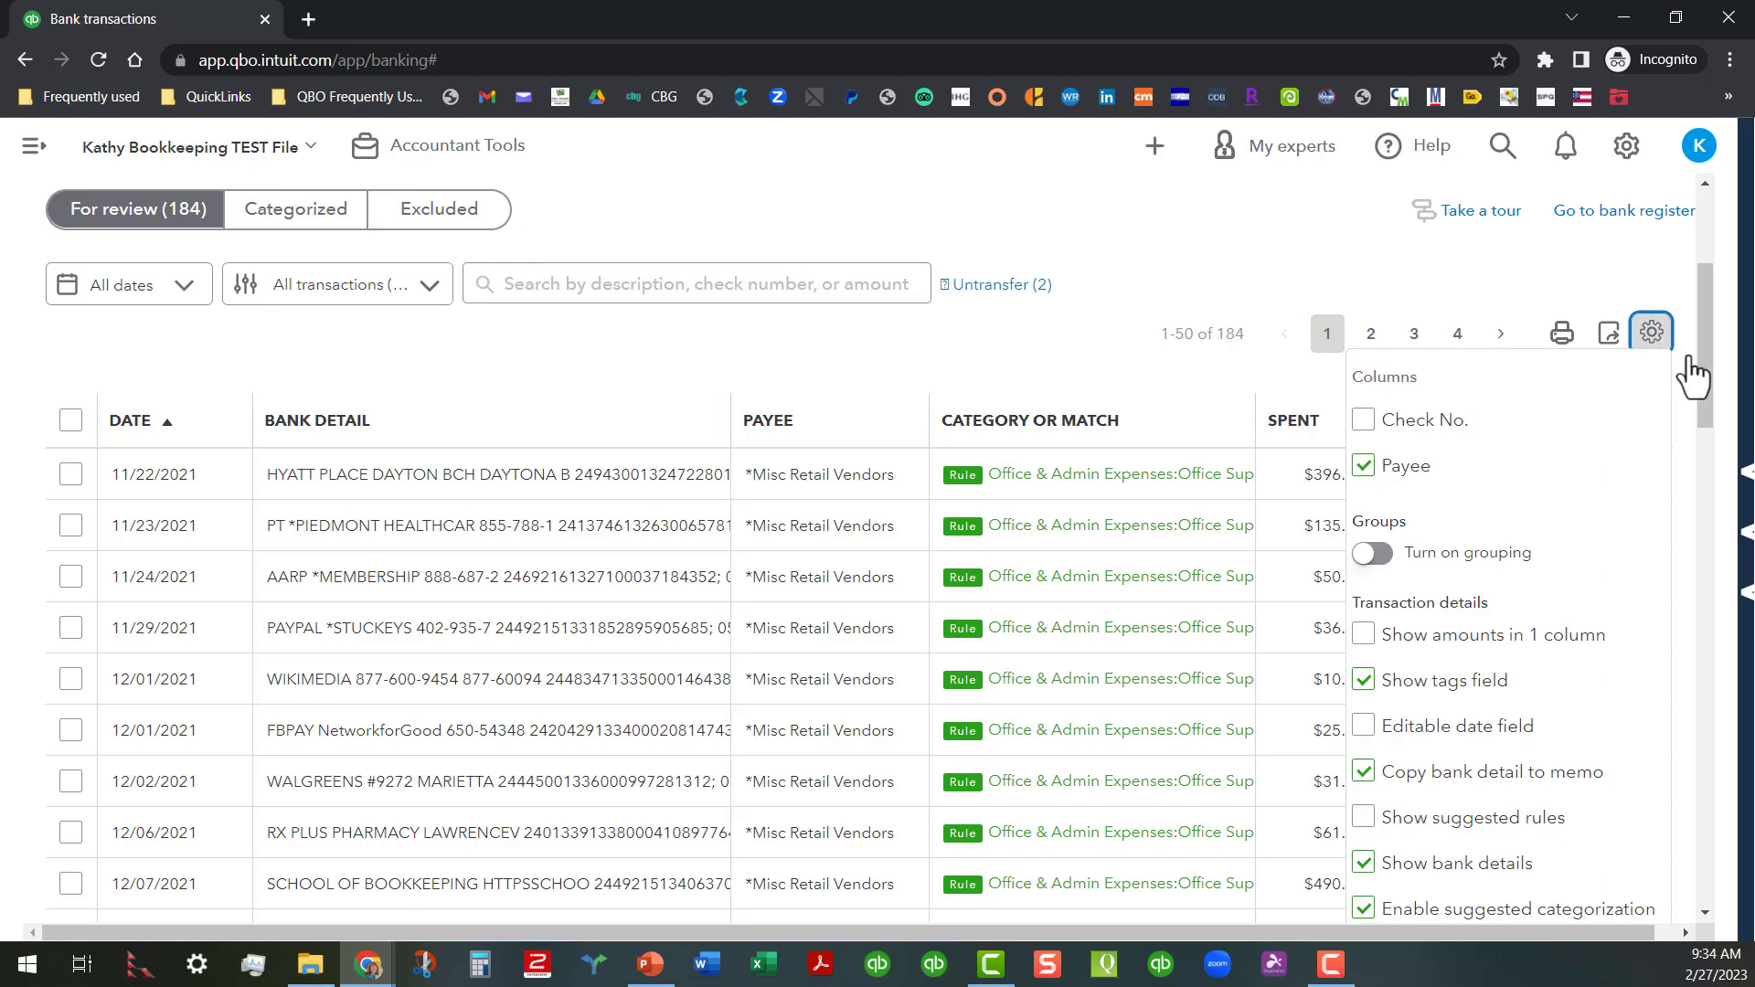
{"action": "left_click", "coordinate": [1702, 366]}
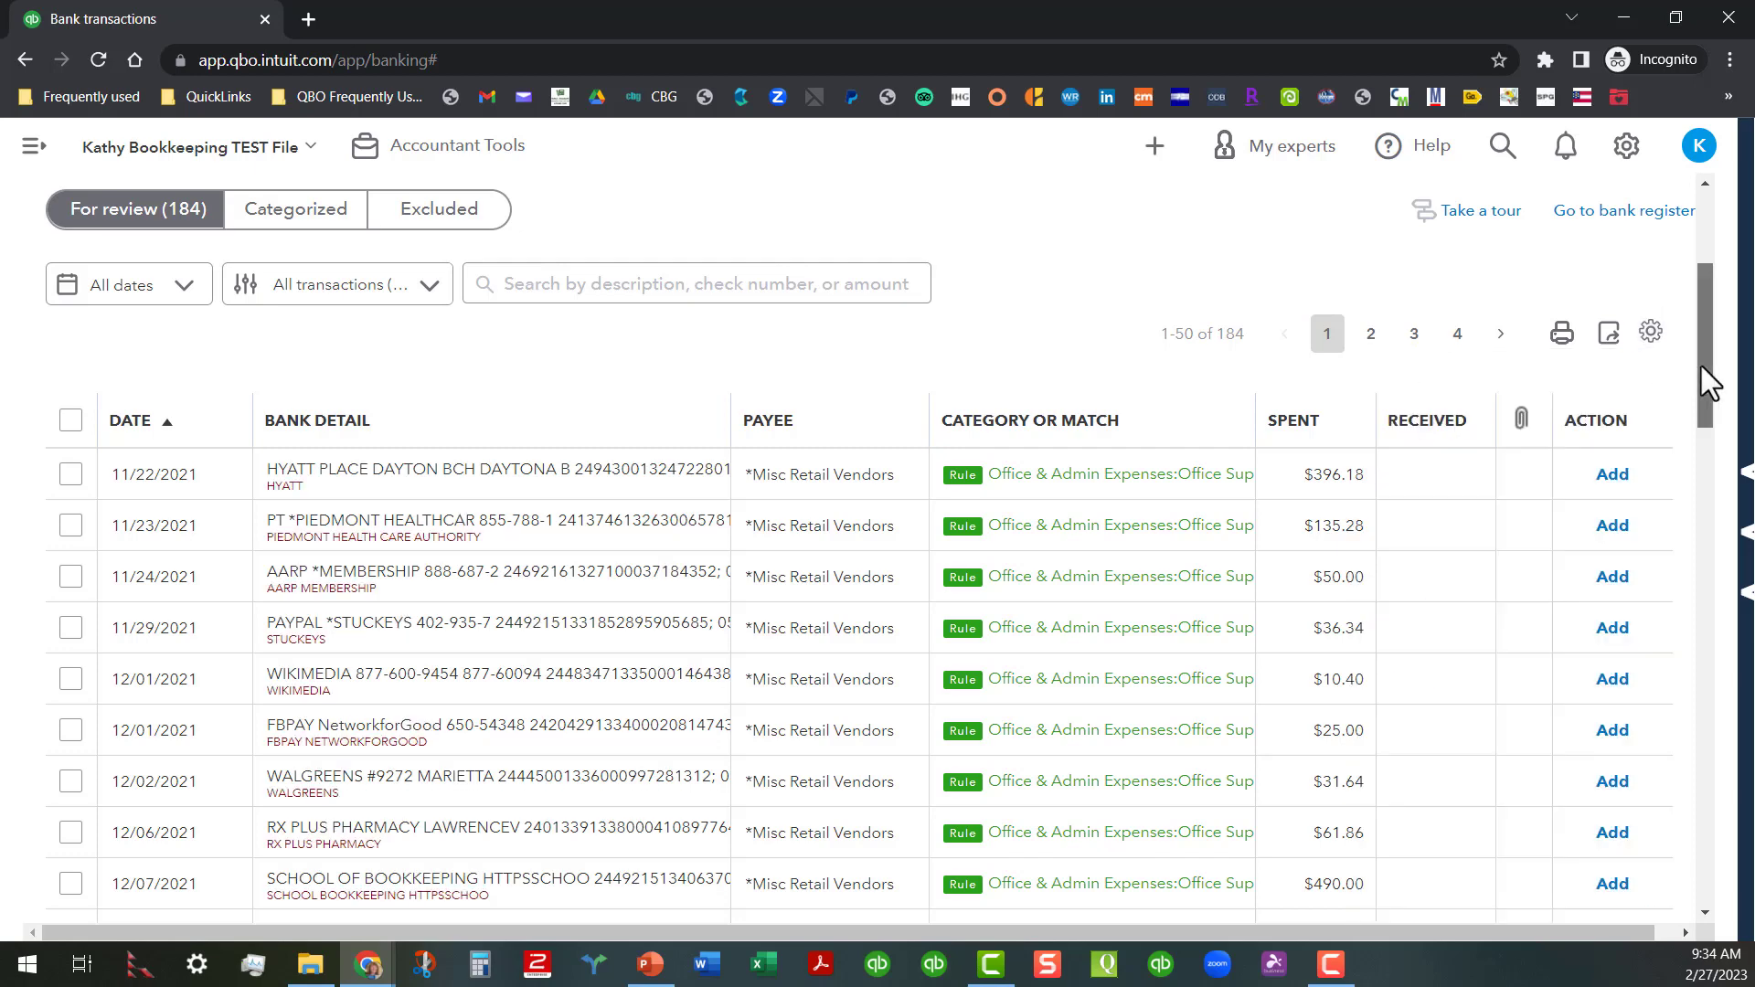
{"action": "left_click", "coordinate": [1655, 336]}
{"action": "scroll", "coordinate": [1636, 416], "scroll_direction": "down", "scroll_amount": 3}
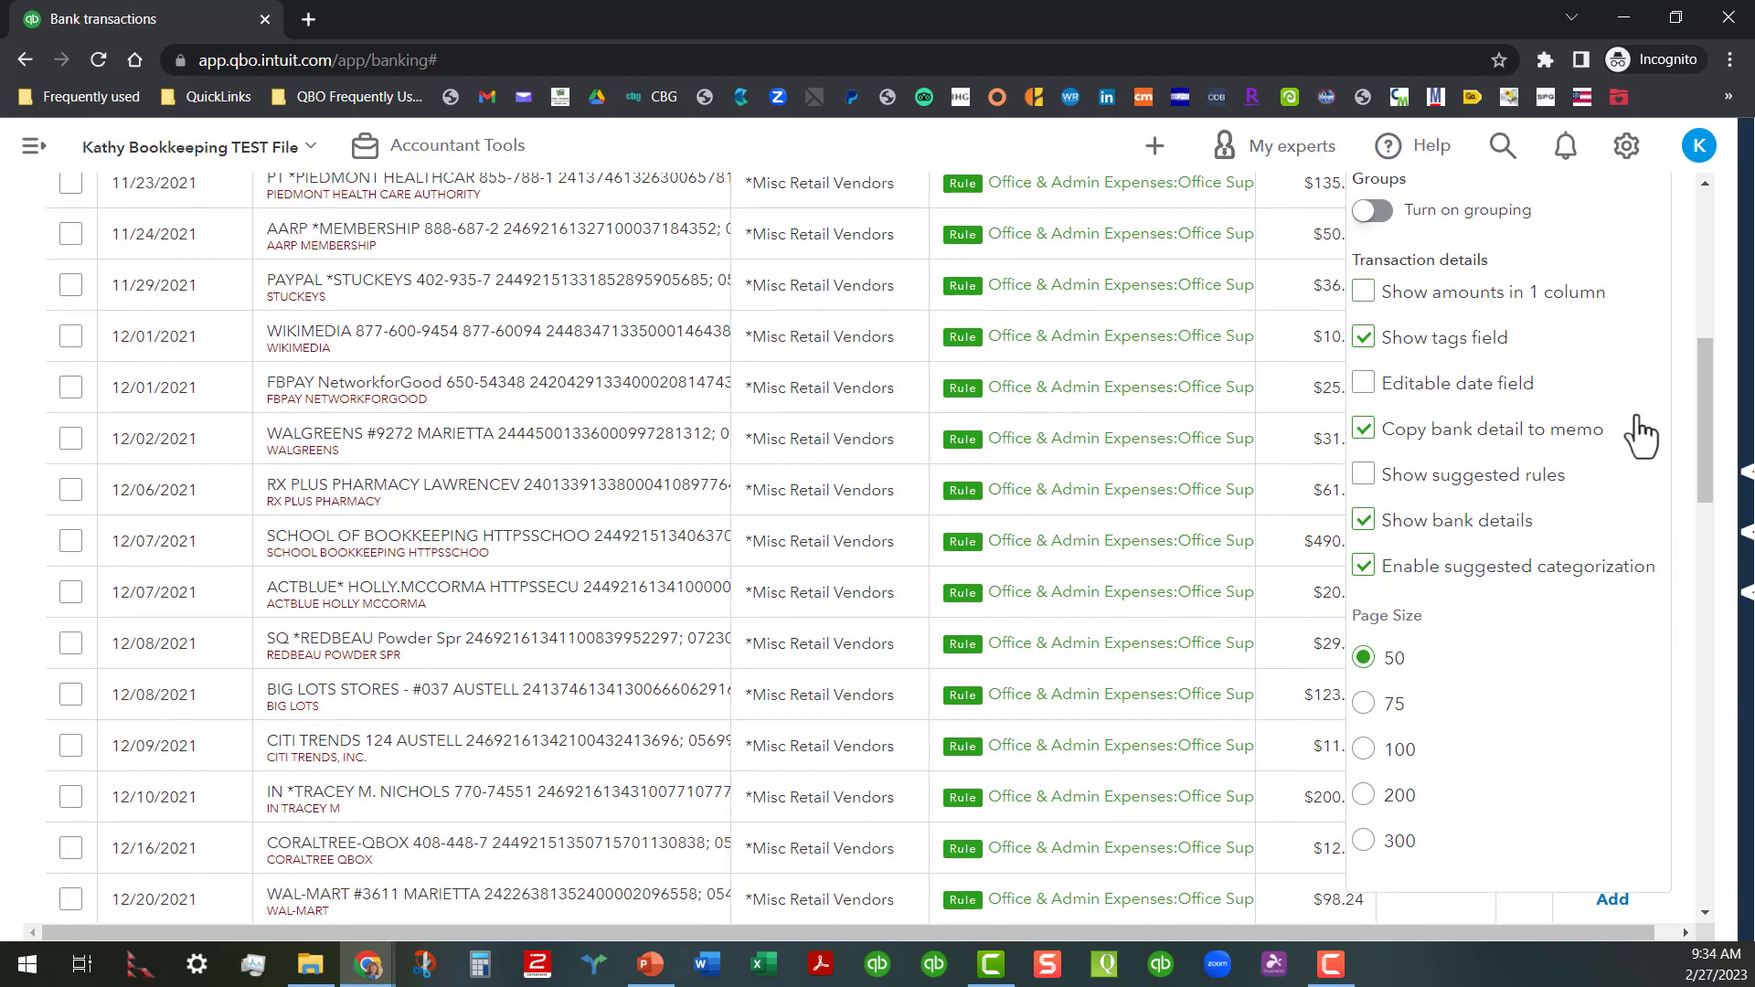
{"action": "scroll", "coordinate": [1641, 434], "scroll_direction": "down", "scroll_amount": 1}
{"action": "scroll", "coordinate": [1636, 416], "scroll_direction": "up", "scroll_amount": 4}
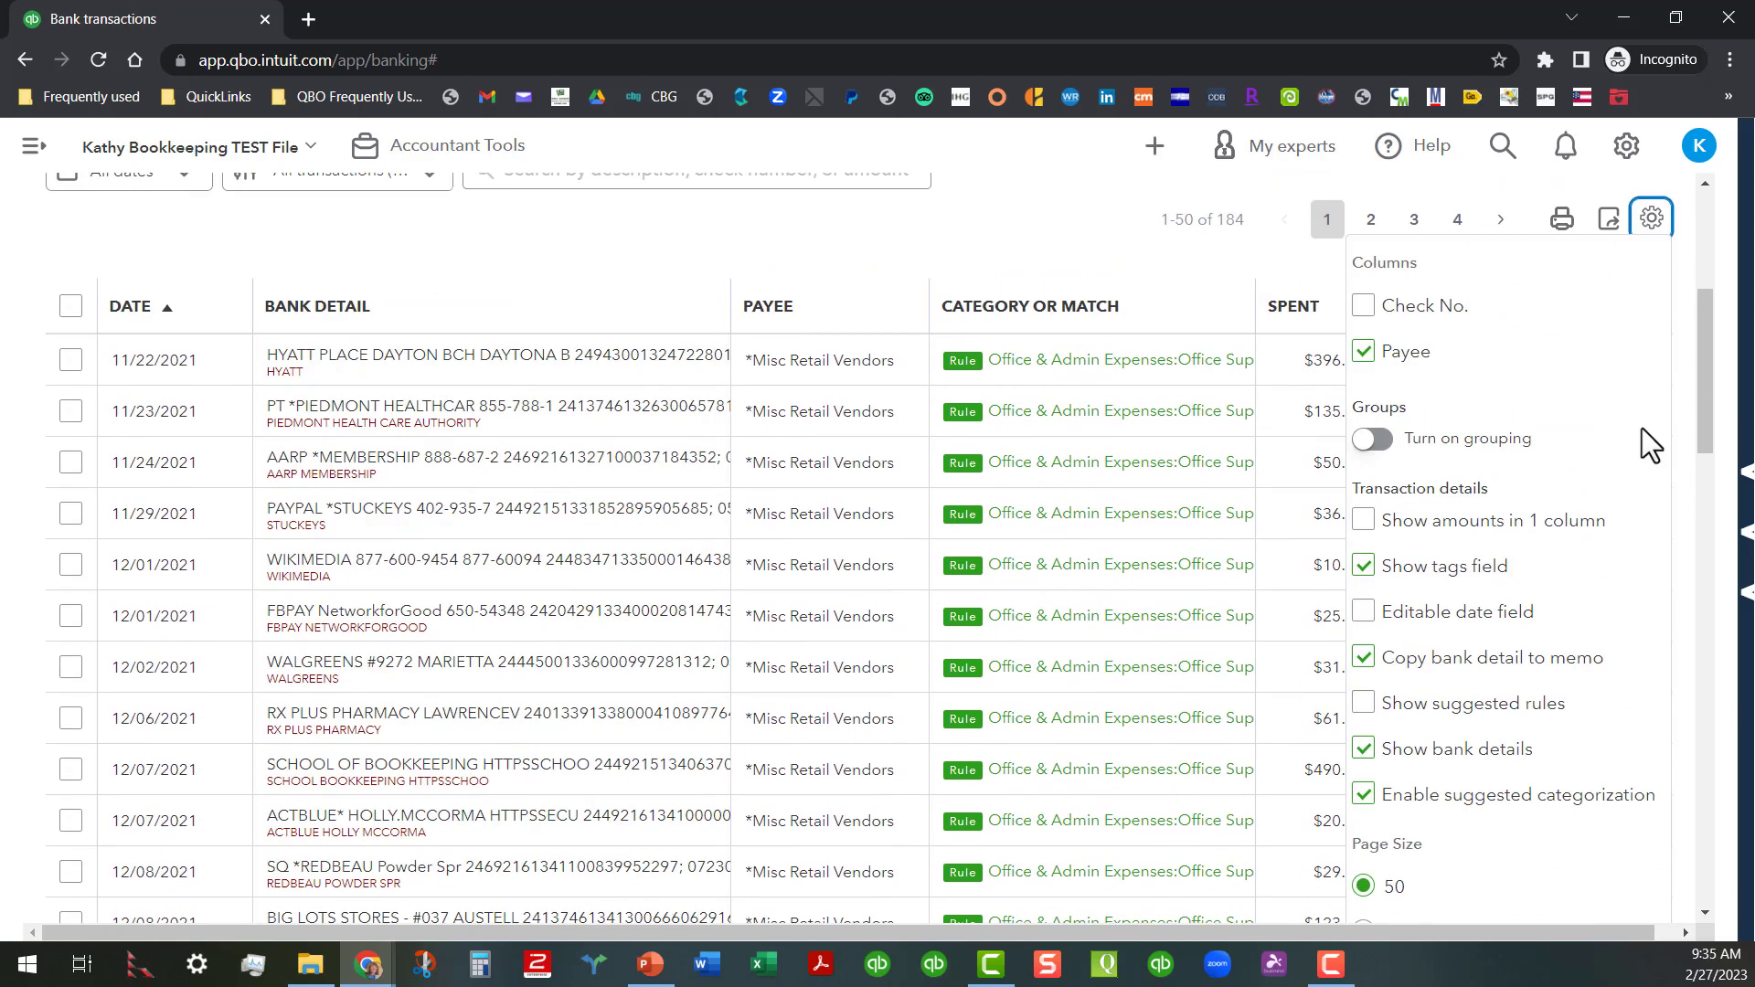